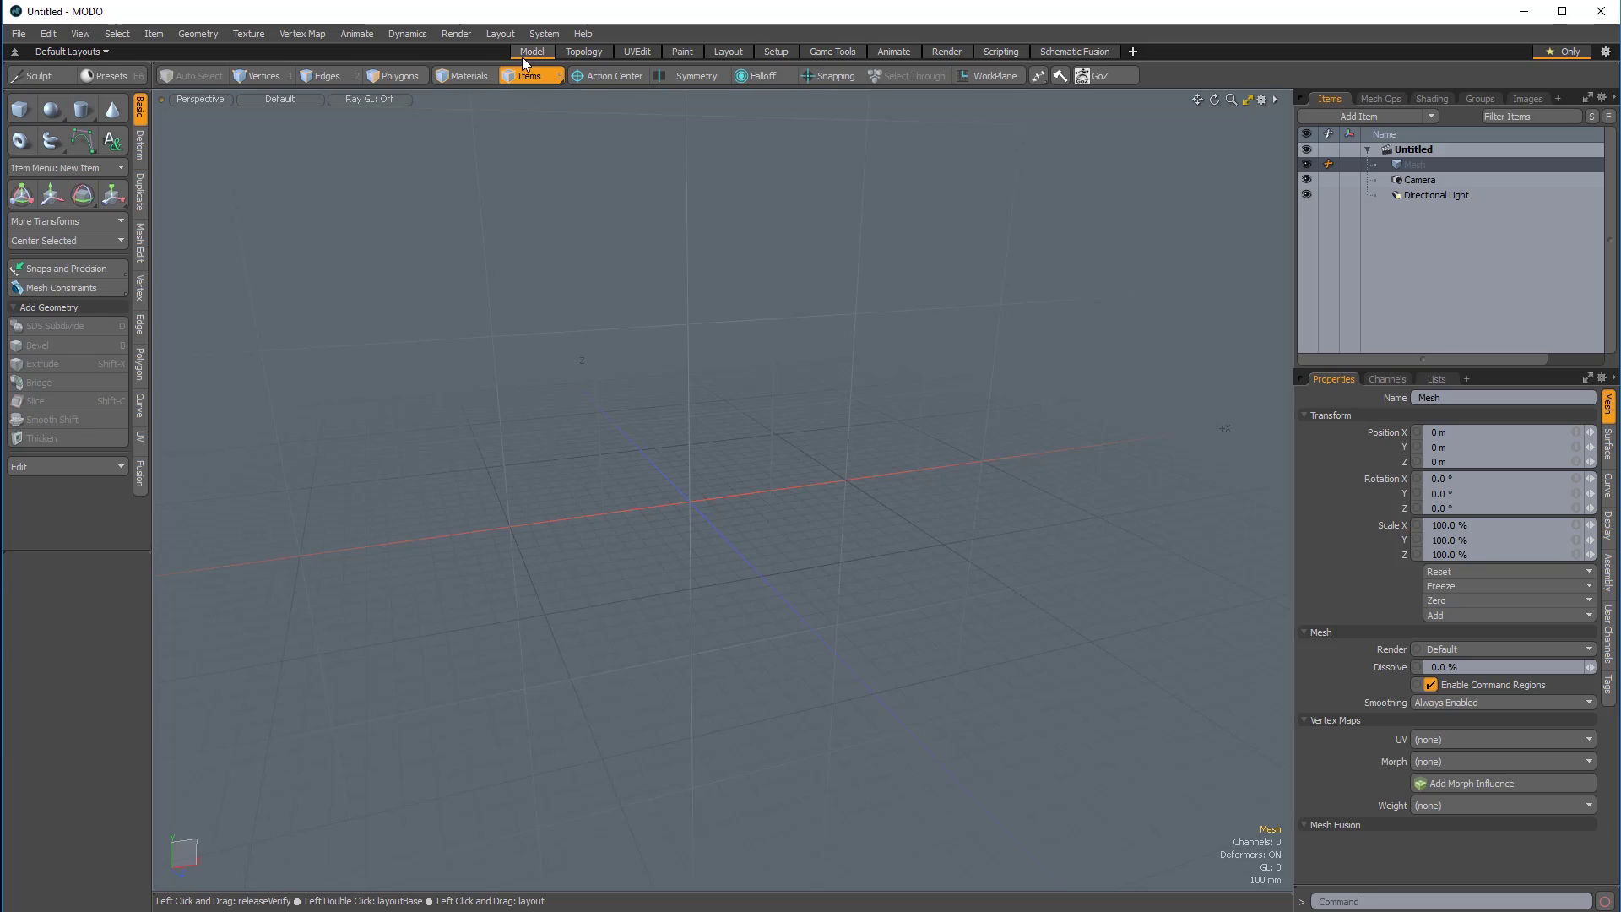
Open the Fusion Qbic geometry presets and go to Fusion Assets > Fusion Meshes > Qbics.
{"action": "left_click", "coordinate": [139, 478]}
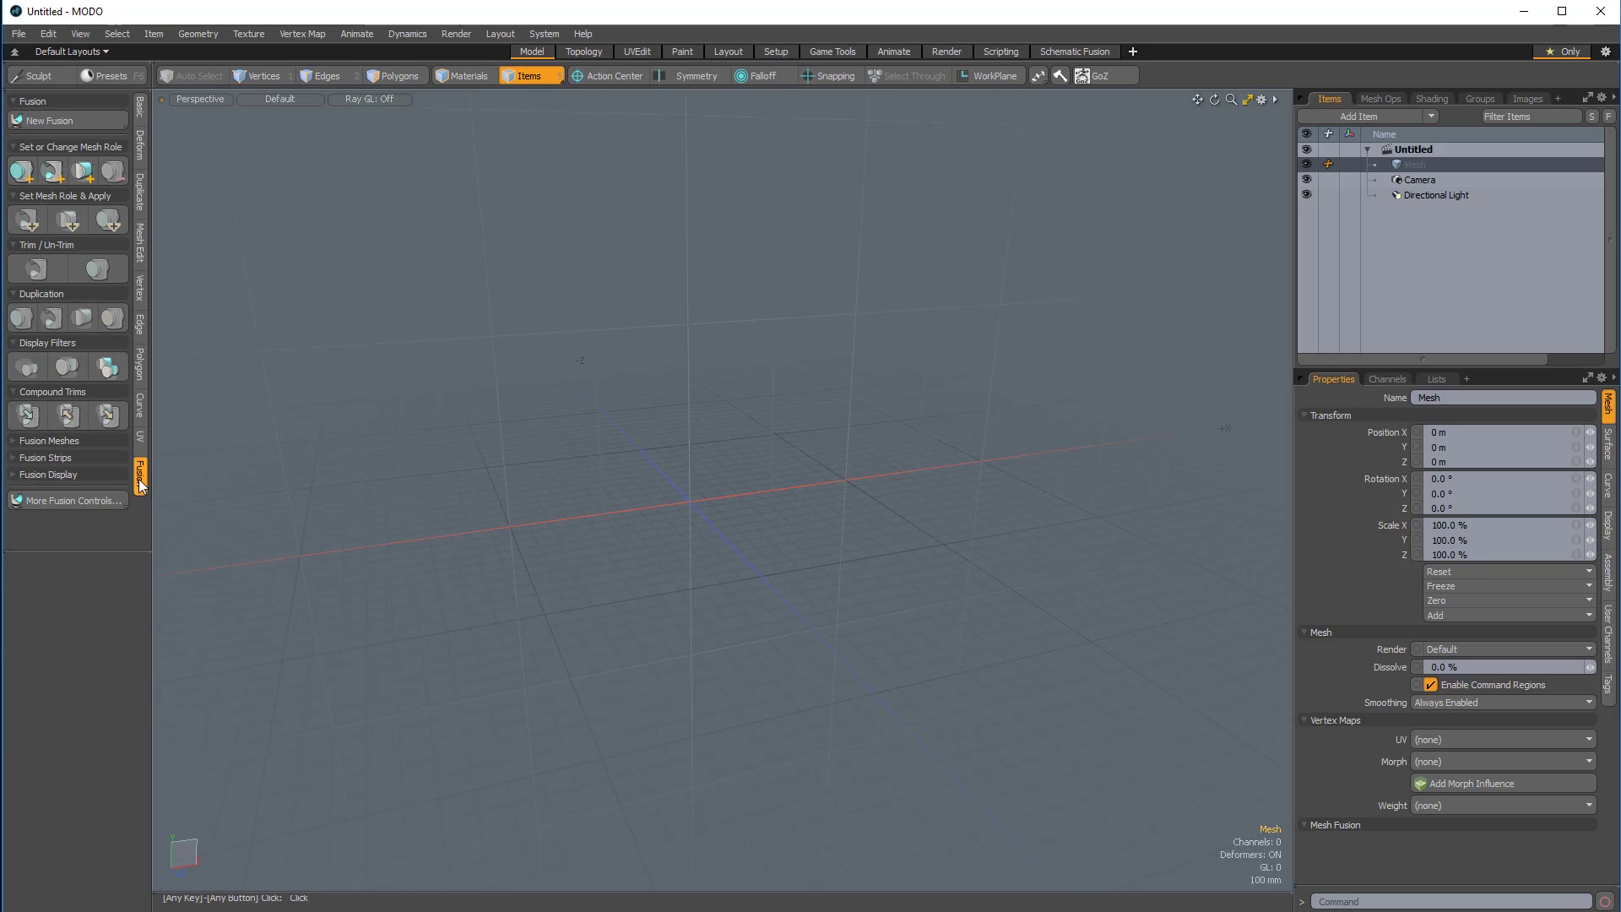
{"action": "left_click", "coordinate": [93, 439]}
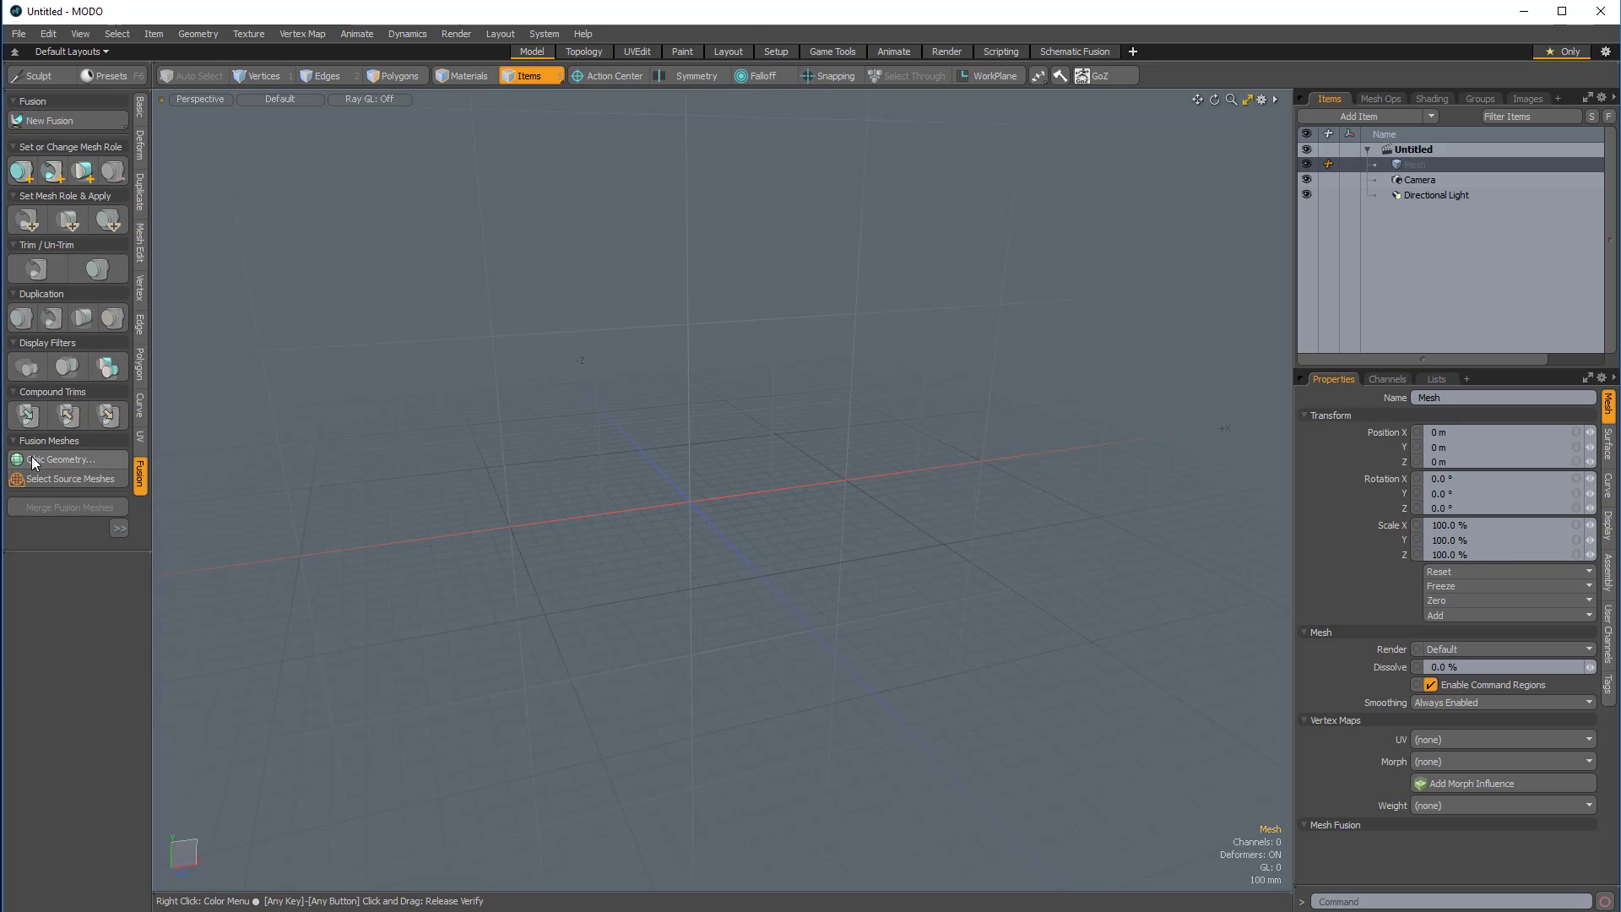
{"action": "left_click", "coordinate": [81, 459]}
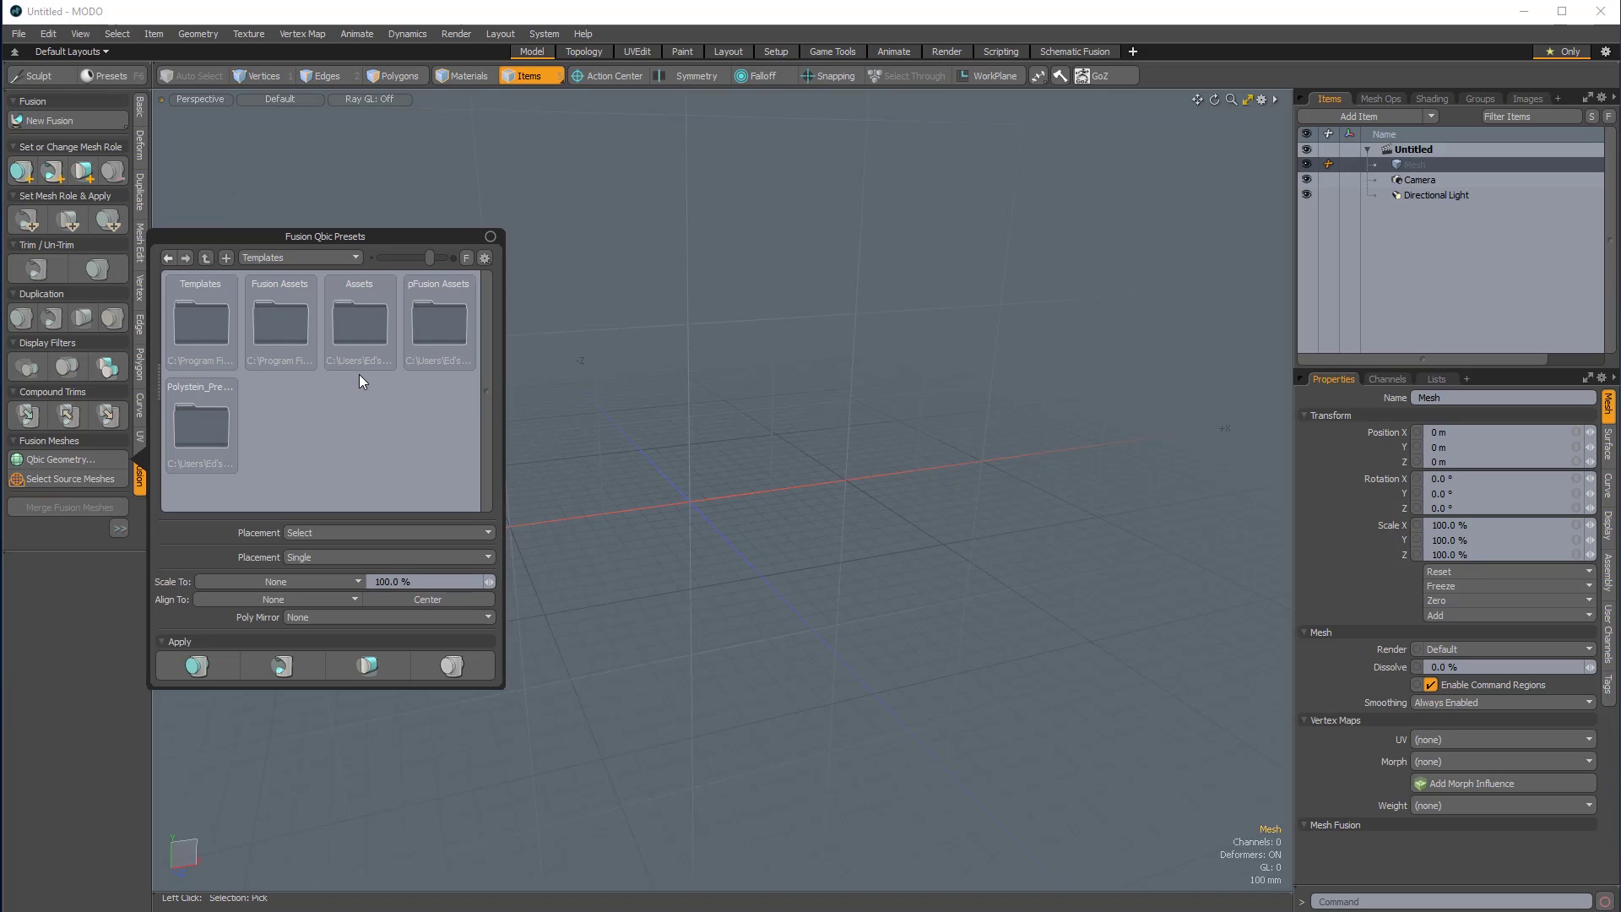
{"action": "double_click", "coordinate": [280, 319]}
{"action": "mouse_move", "coordinate": [456, 351]}
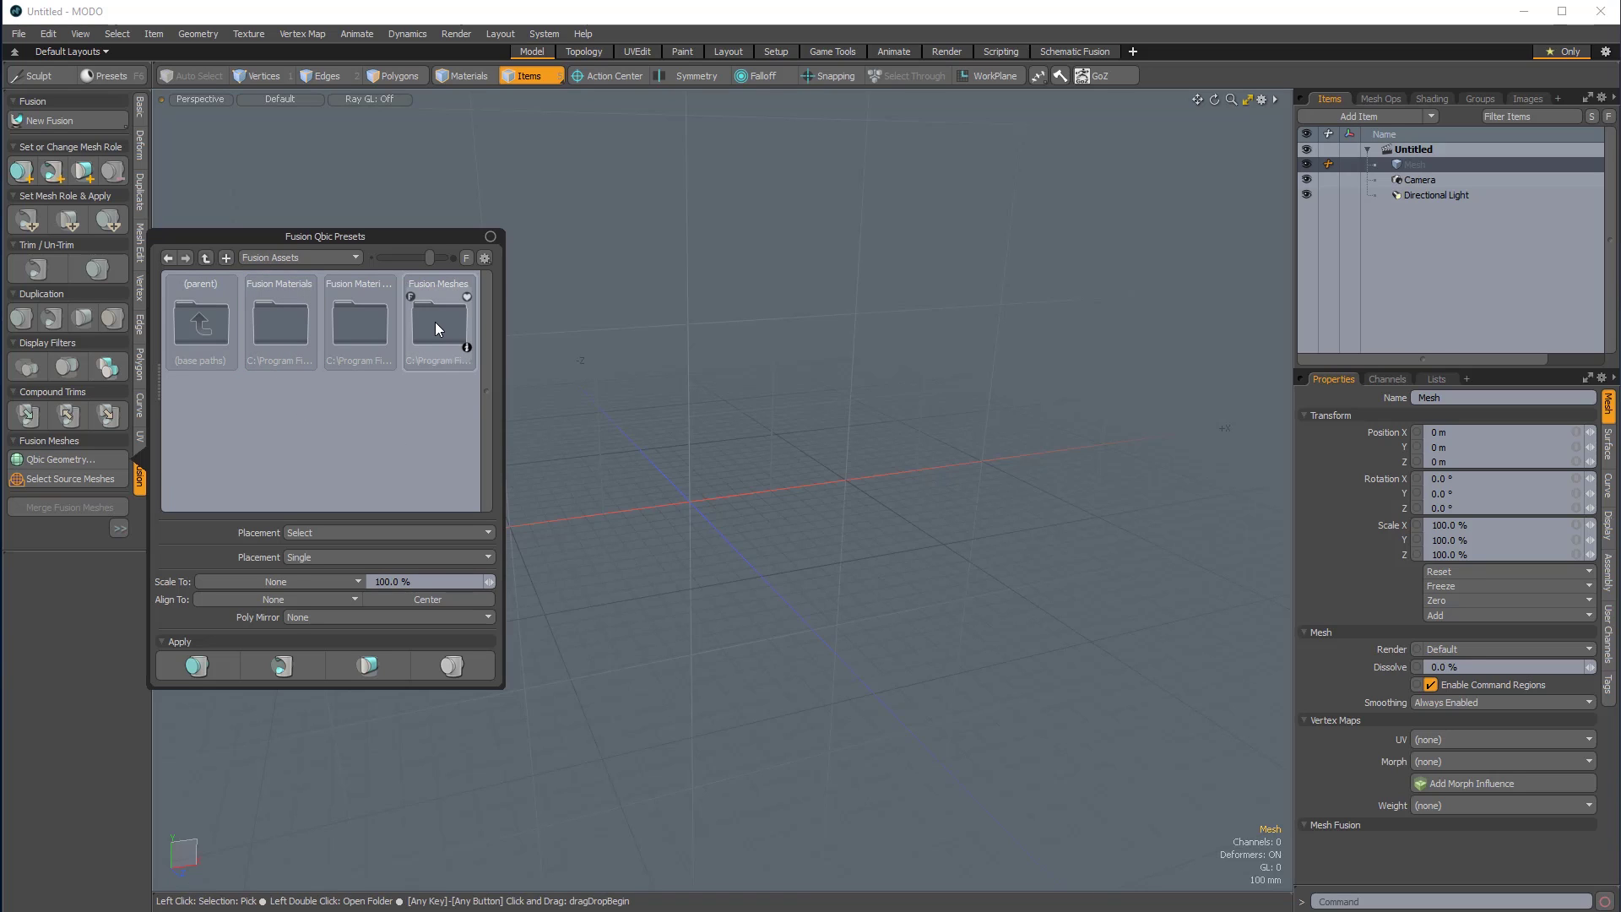
{"action": "double_click", "coordinate": [436, 322]}
{"action": "mouse_move", "coordinate": [307, 348]}
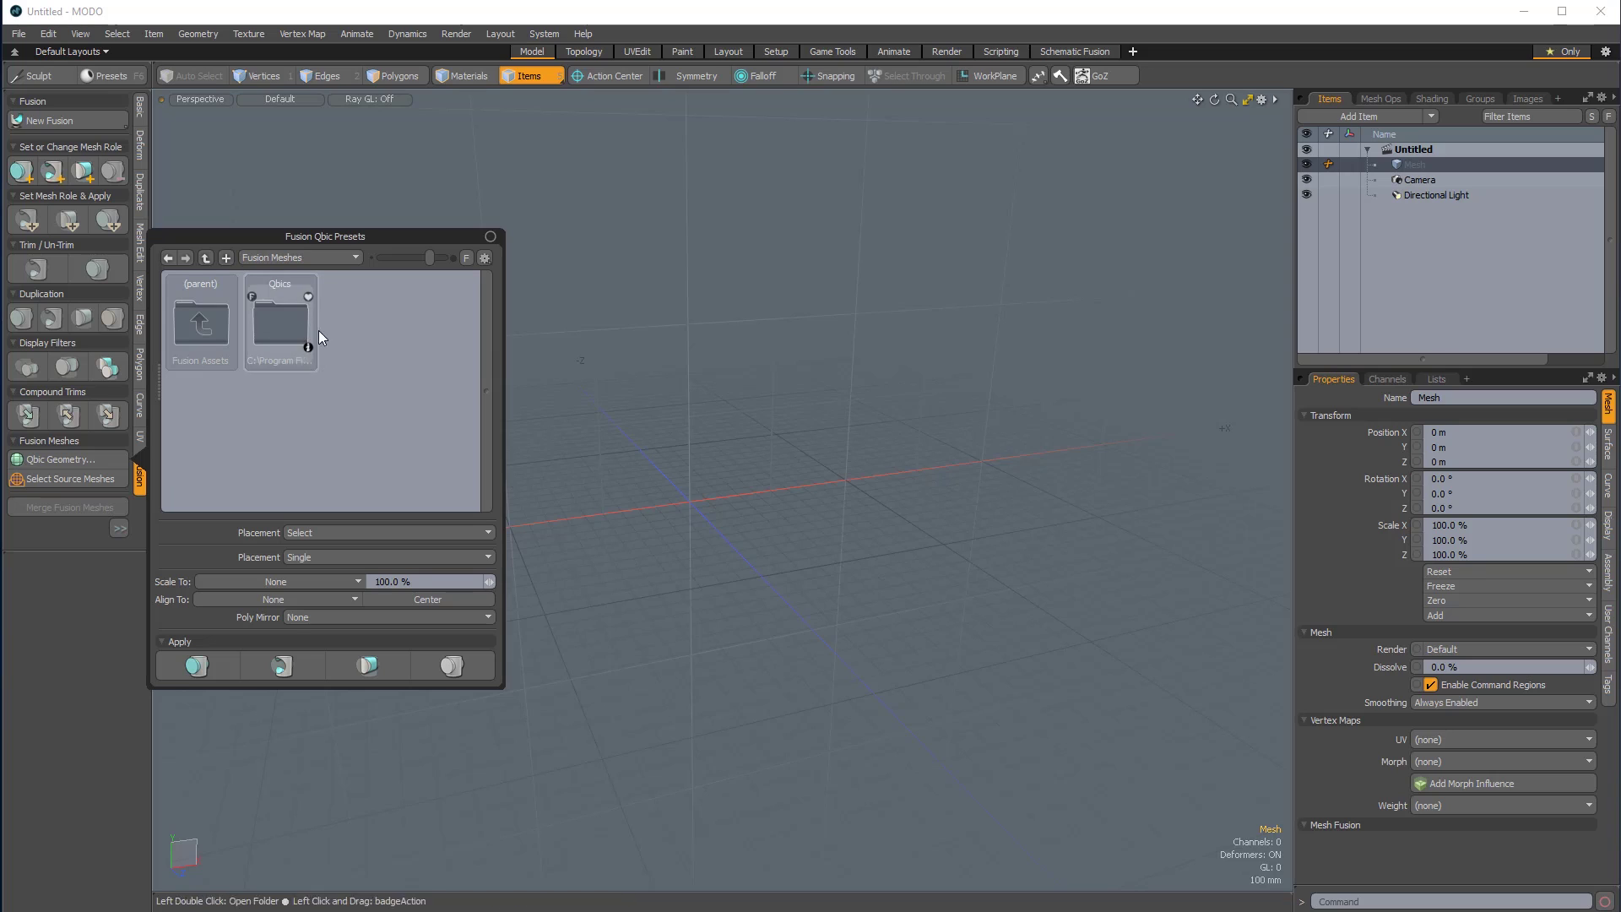
{"action": "double_click", "coordinate": [279, 320]}
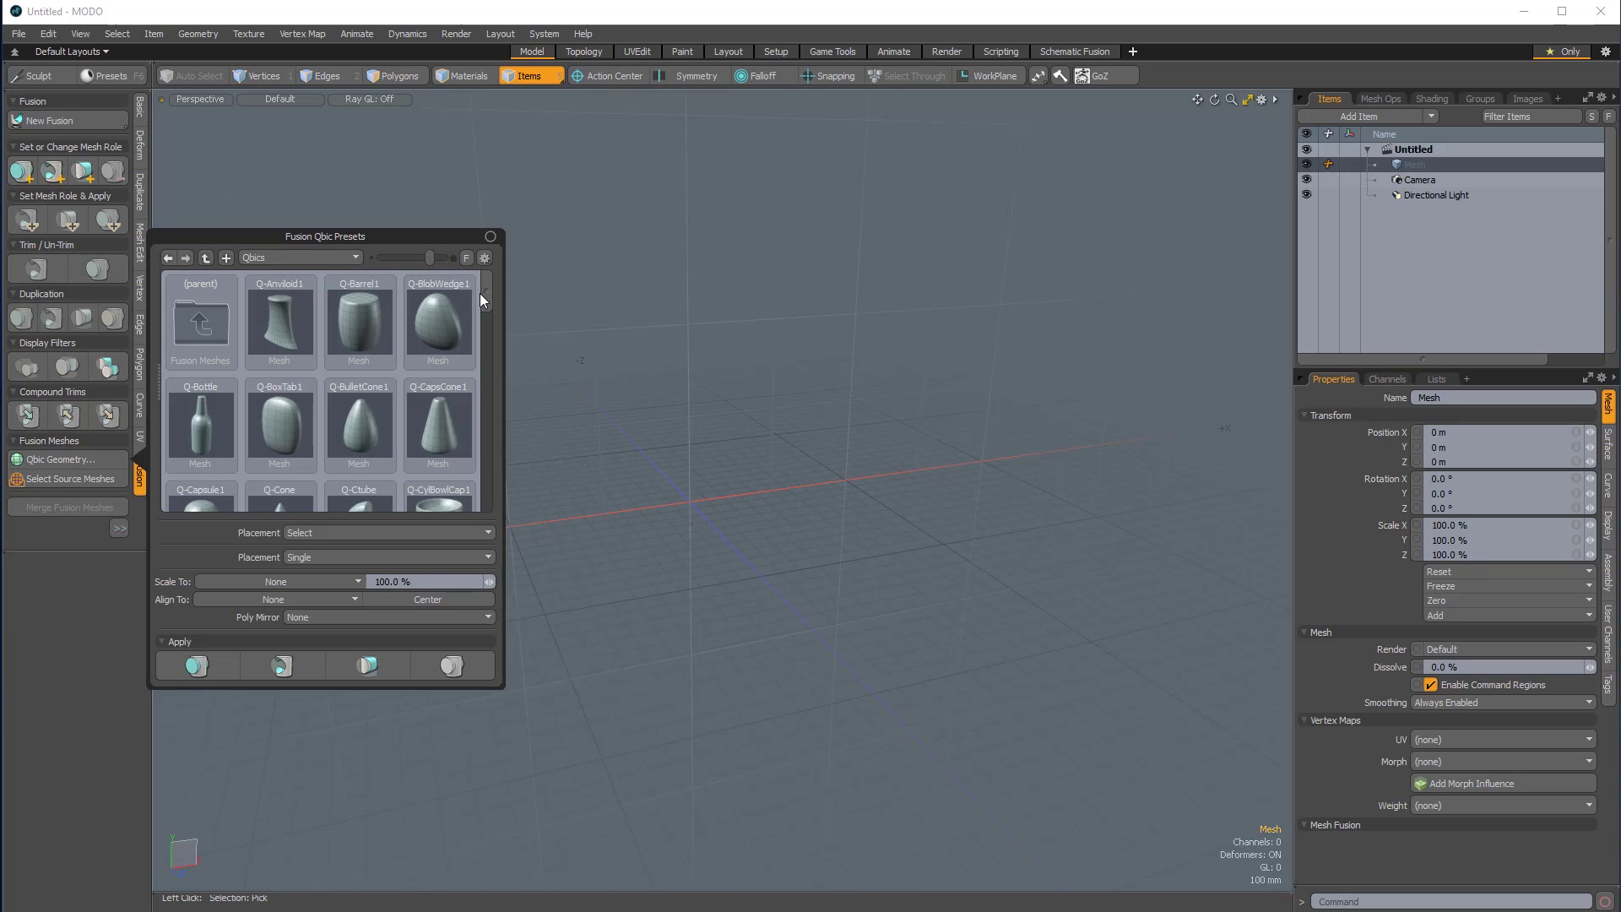
Browse the Qbic presets and add two Q-MediumCube meshes to the scene.
{"action": "left_click", "coordinate": [363, 317]}
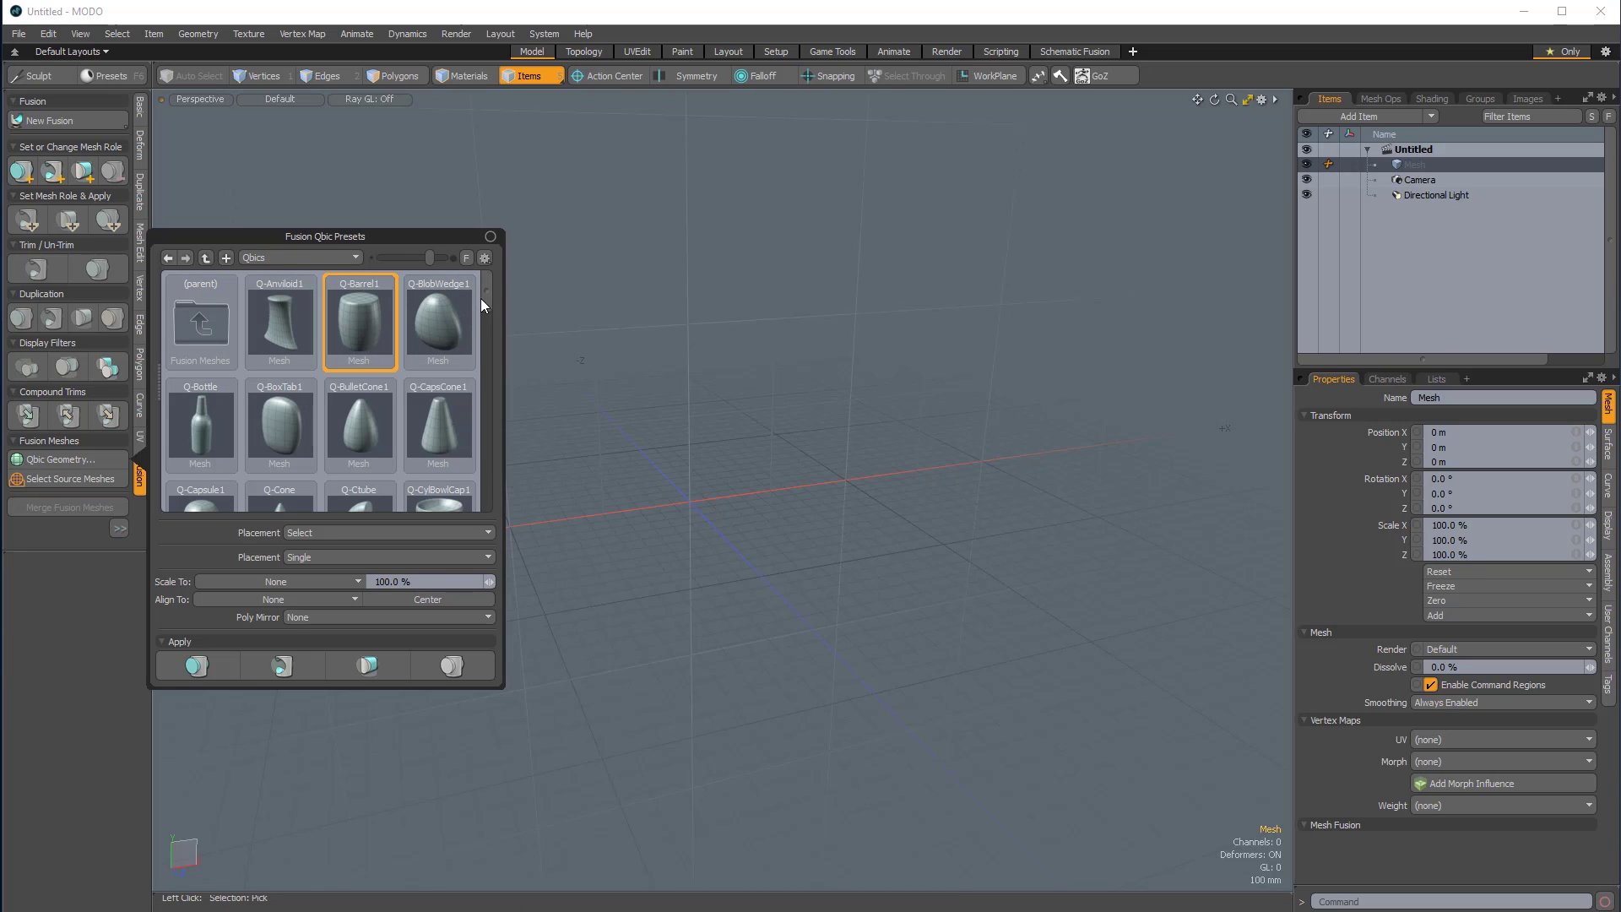
{"action": "left_click_drag", "start_coordinate": [484, 293], "coordinate": [493, 432]}
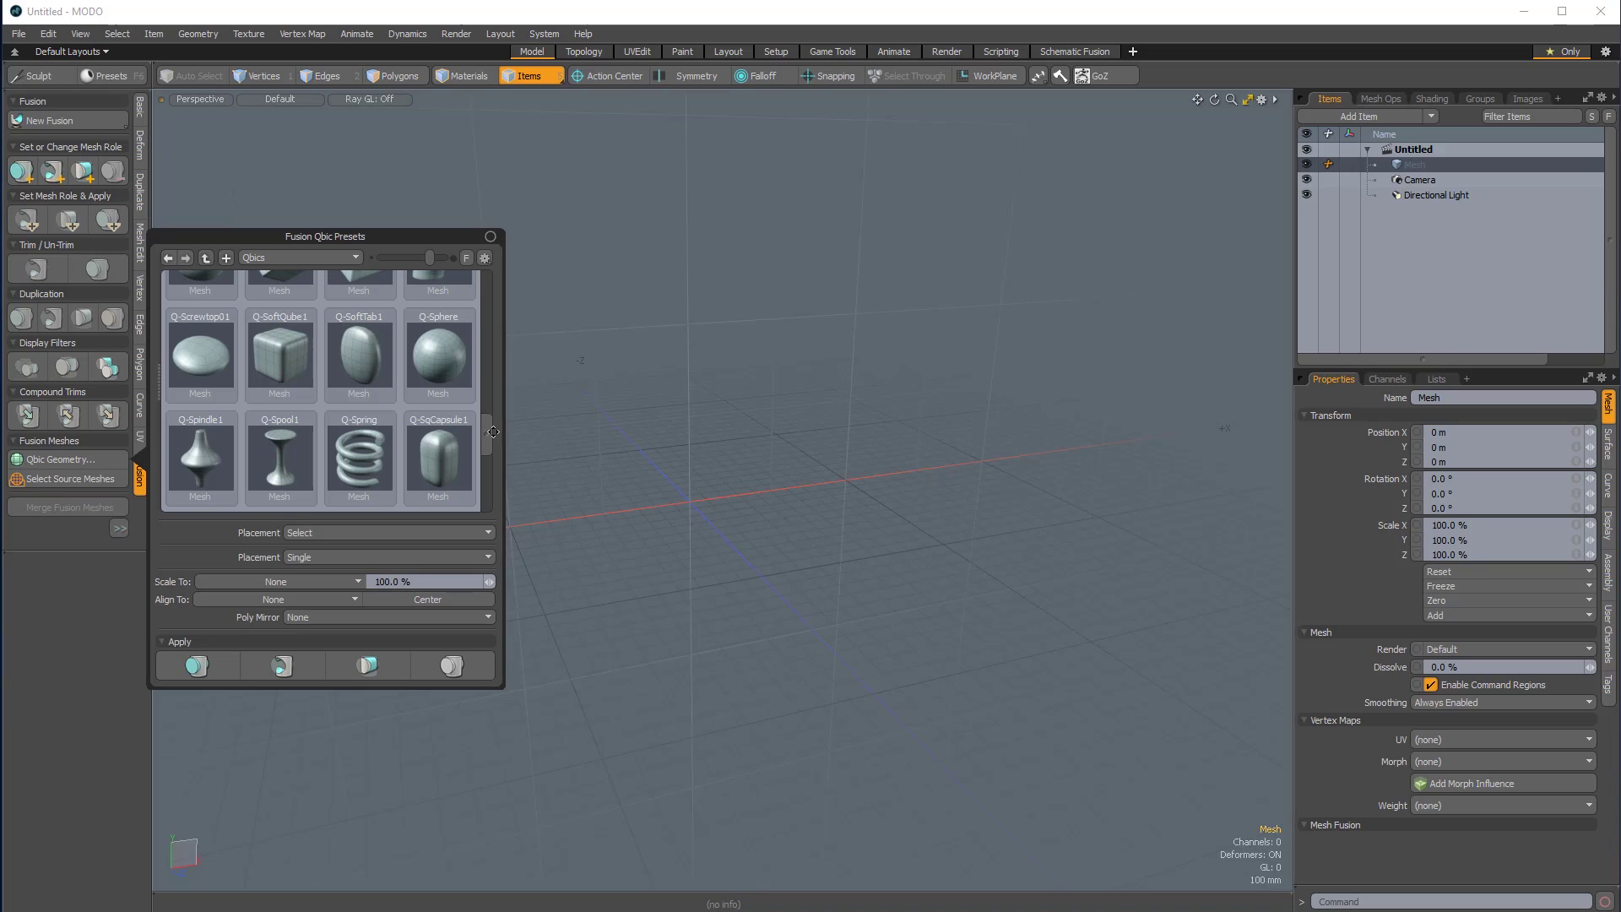
{"action": "left_click_drag", "start_coordinate": [493, 432], "coordinate": [479, 331]}
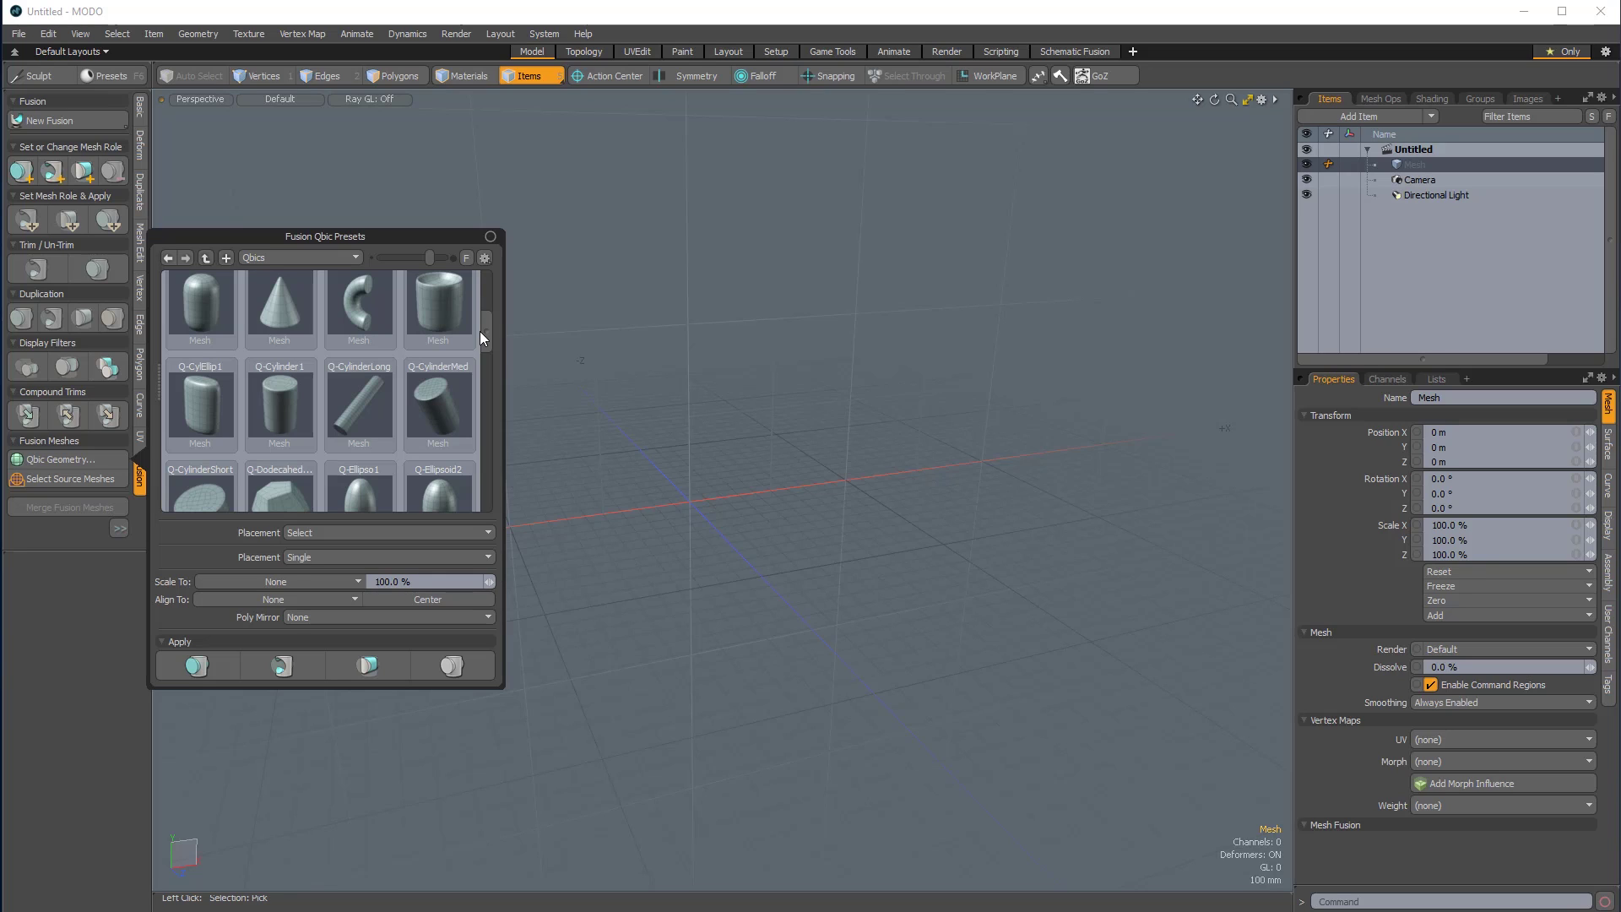
{"action": "left_click_drag", "start_coordinate": [486, 333], "coordinate": [488, 390]}
{"action": "left_click", "coordinate": [281, 366]}
{"action": "double_click", "coordinate": [282, 367]}
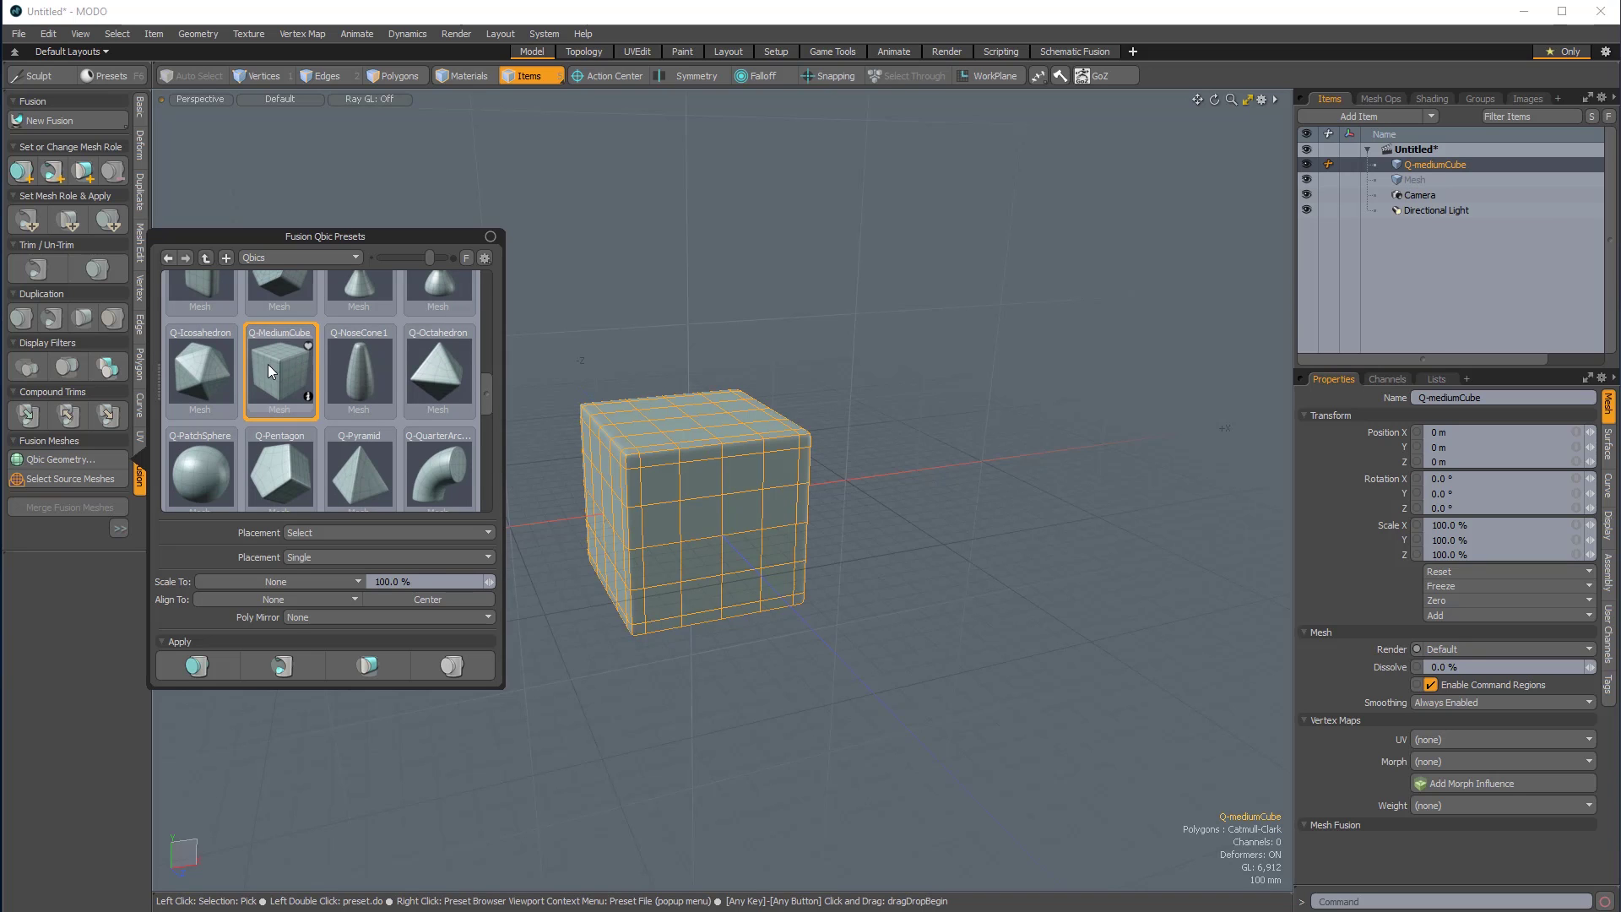
{"action": "double_click", "coordinate": [276, 368]}
Move the second cube to about X 375 mm, Y 440 mm, Z -335 mm and scale it uniformly to 65%.
{"action": "left_click_drag", "start_coordinate": [707, 365], "coordinate": [861, 426], "text": "alt"}
{"action": "key", "text": "w"}
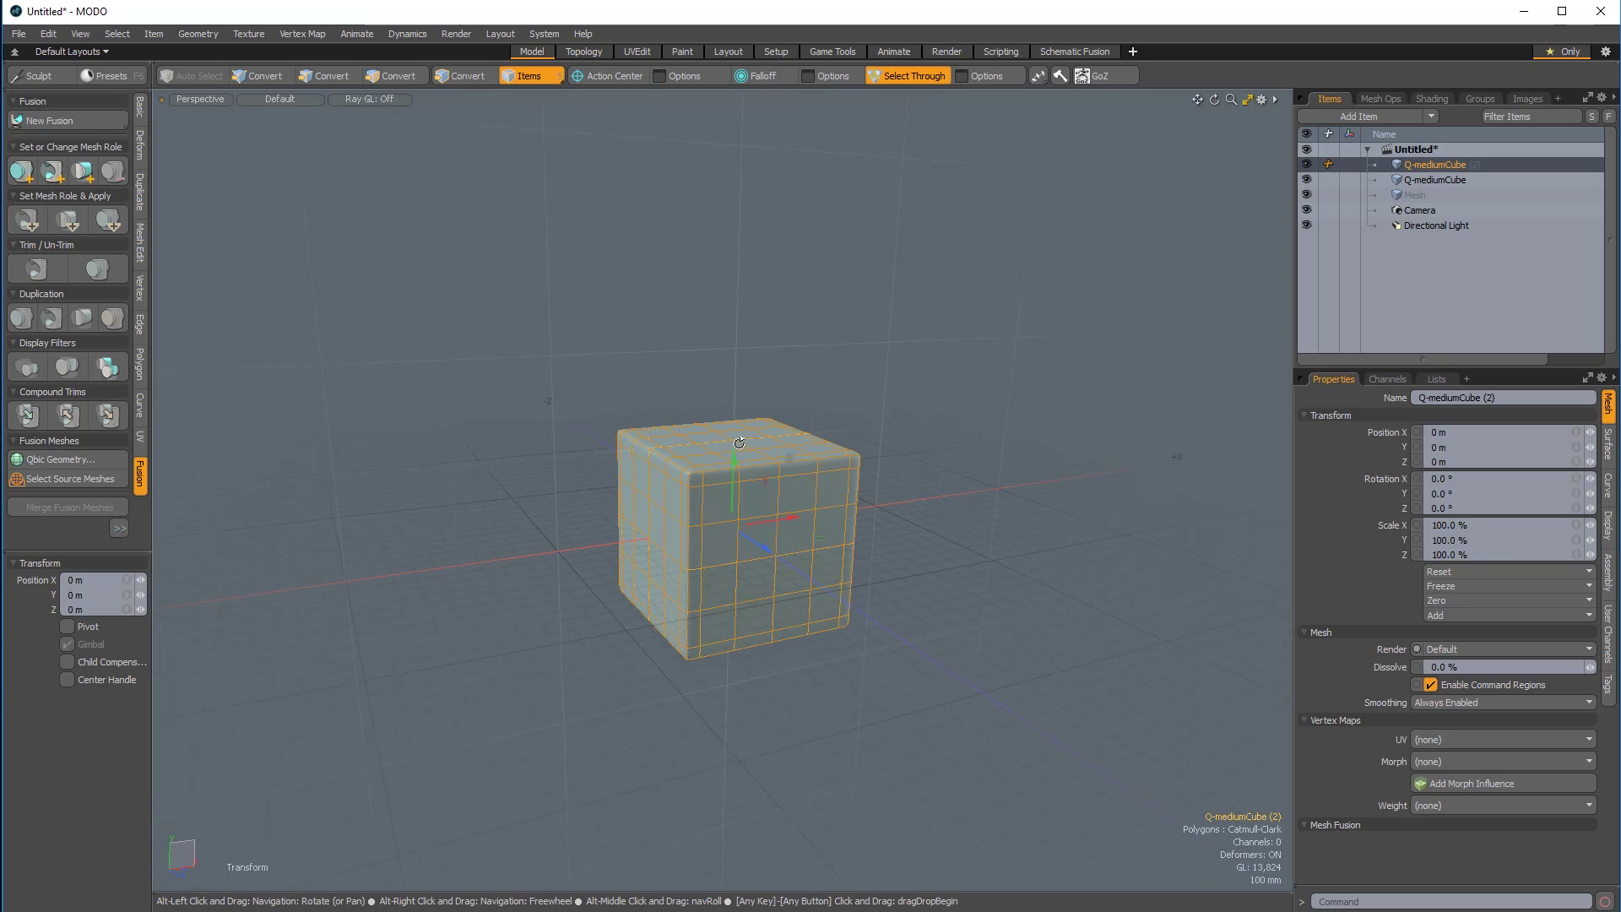
{"action": "left_click_drag", "start_coordinate": [734, 463], "coordinate": [697, 465]}
{"action": "key", "text": "r"}
{"action": "left_click_drag", "start_coordinate": [975, 578], "coordinate": [964, 685], "text": "alt"}
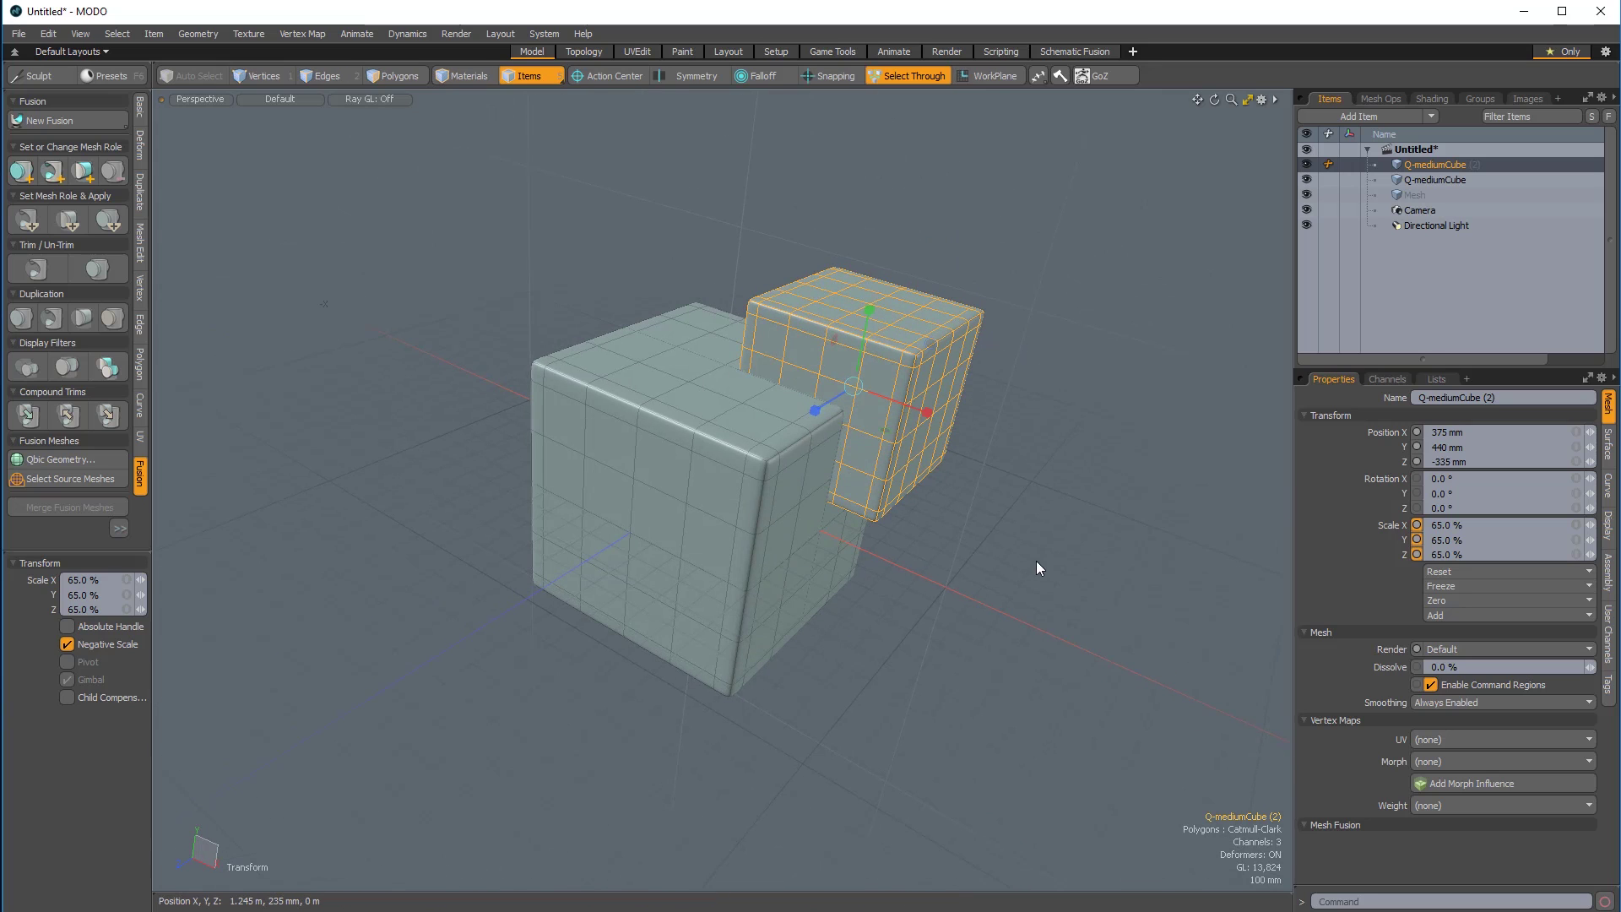
{"action": "key", "text": "space"}
{"action": "left_click_drag", "start_coordinate": [1005, 561], "coordinate": [1098, 422], "text": "alt"}
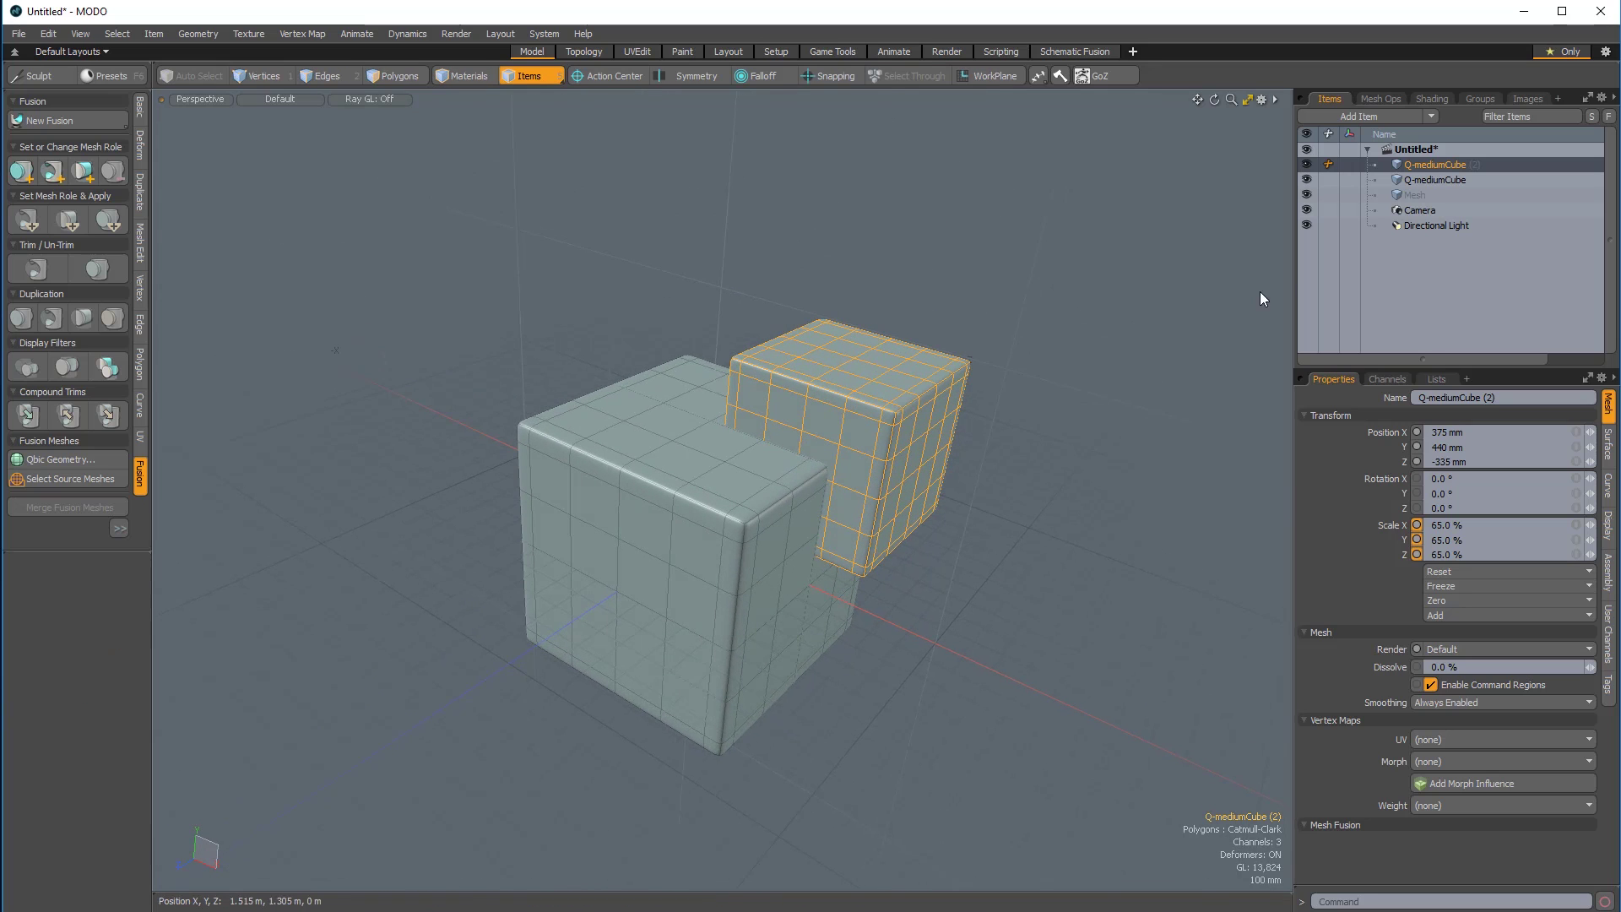
Place the camera and directional light above the cubes in the item list, and delete the empty Mesh item.
{"action": "left_click", "coordinate": [1420, 211]}
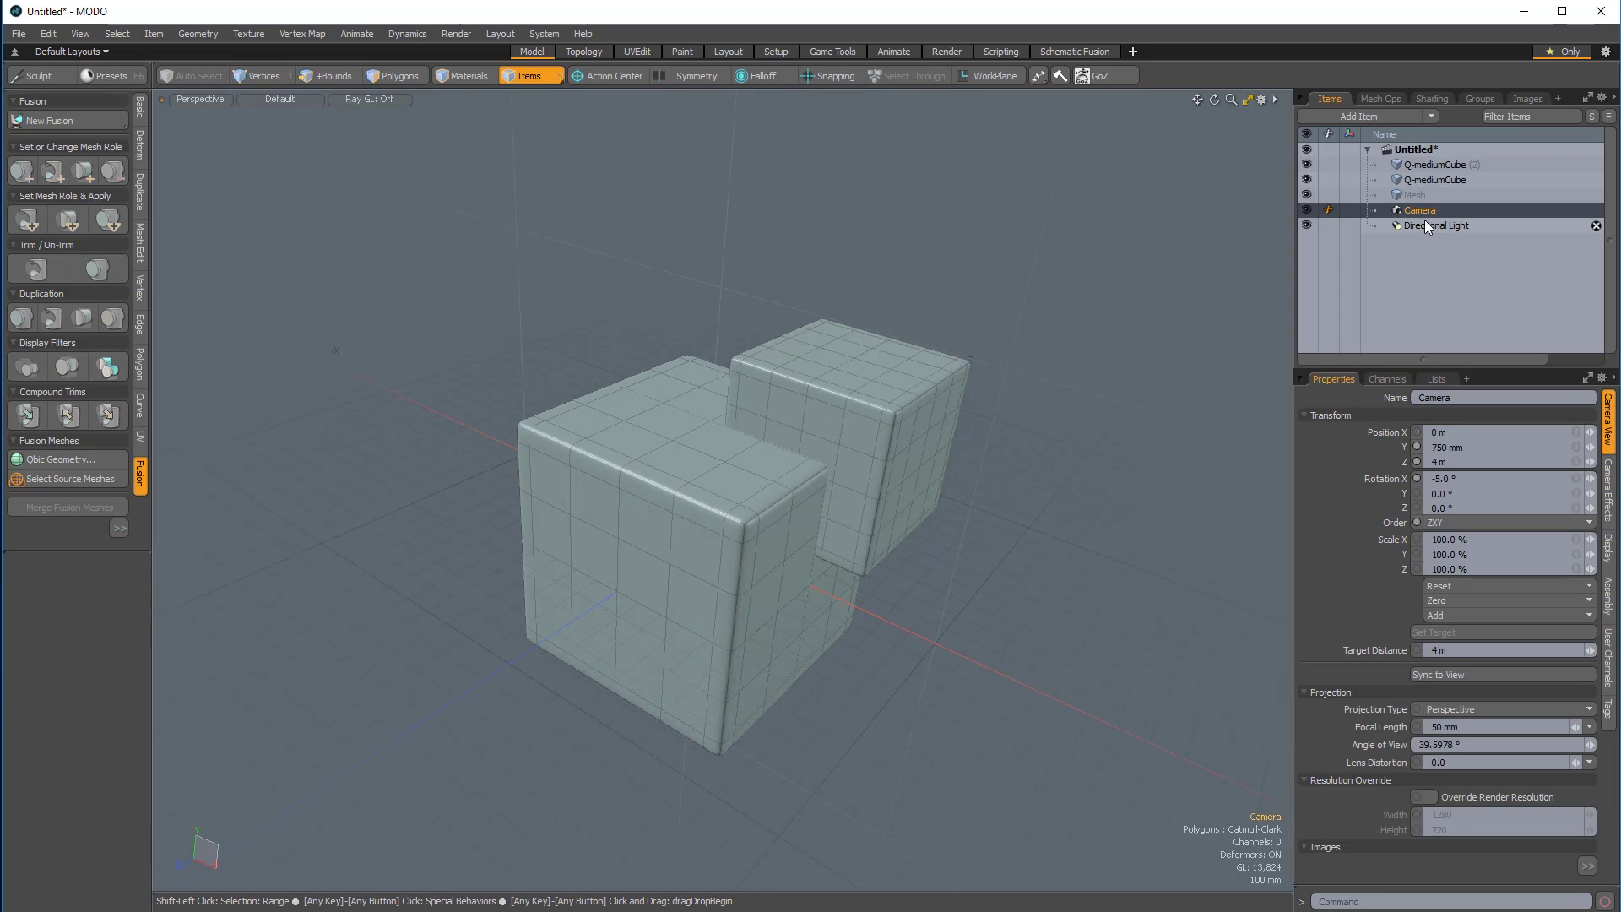
{"action": "left_click", "coordinate": [1435, 224], "text": "shift"}
{"action": "left_click_drag", "start_coordinate": [1421, 213], "coordinate": [1430, 160]}
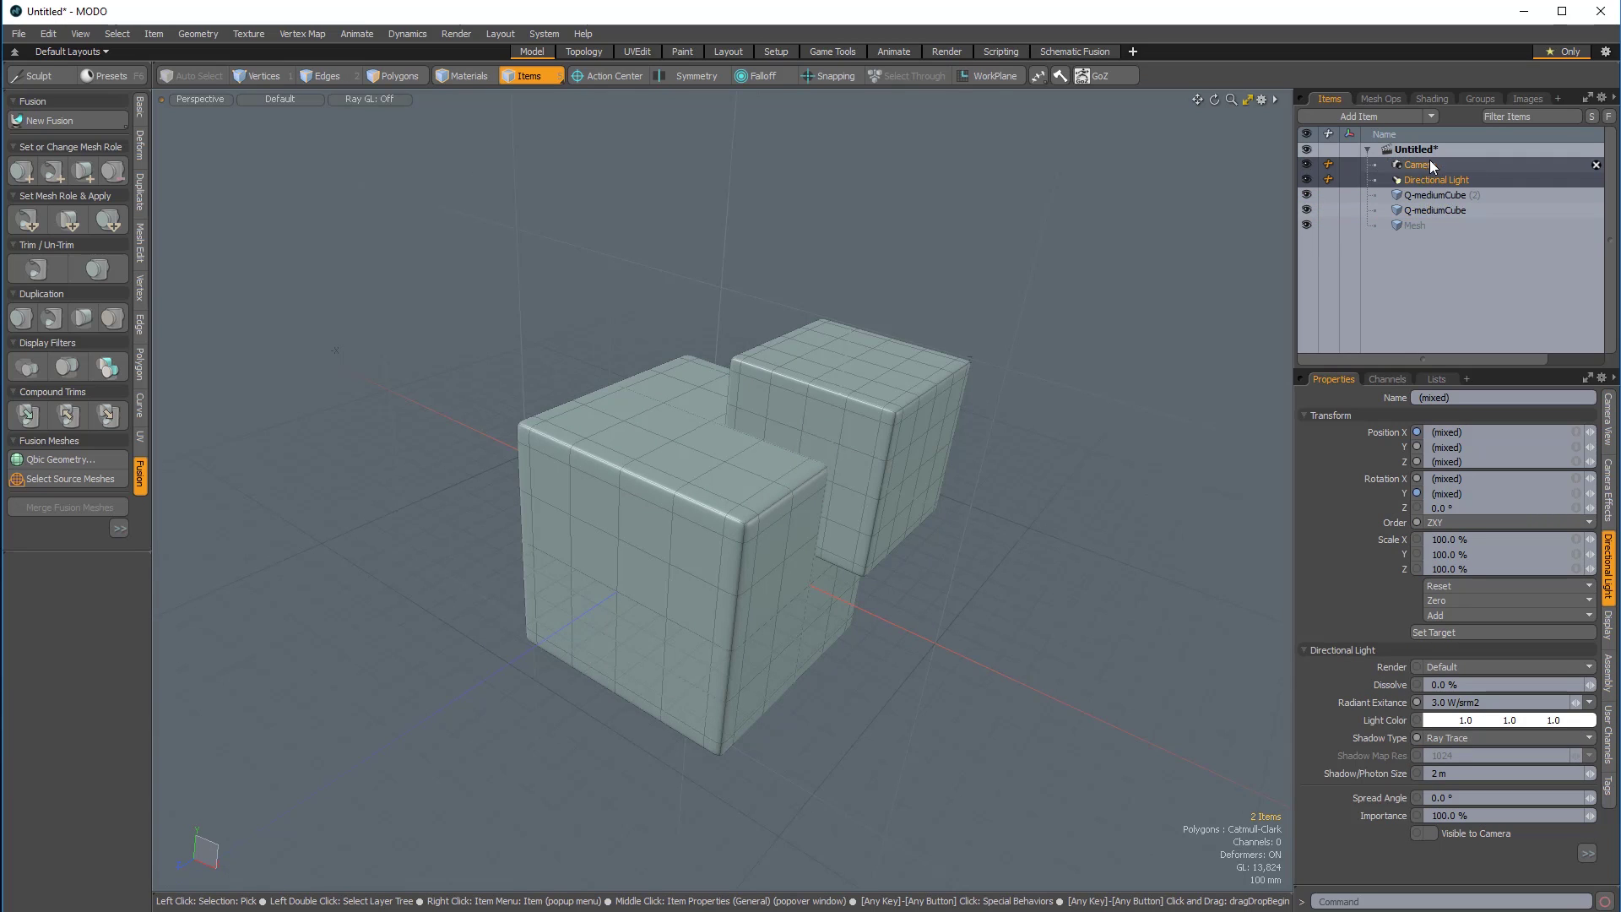
{"action": "left_click", "coordinate": [1424, 225]}
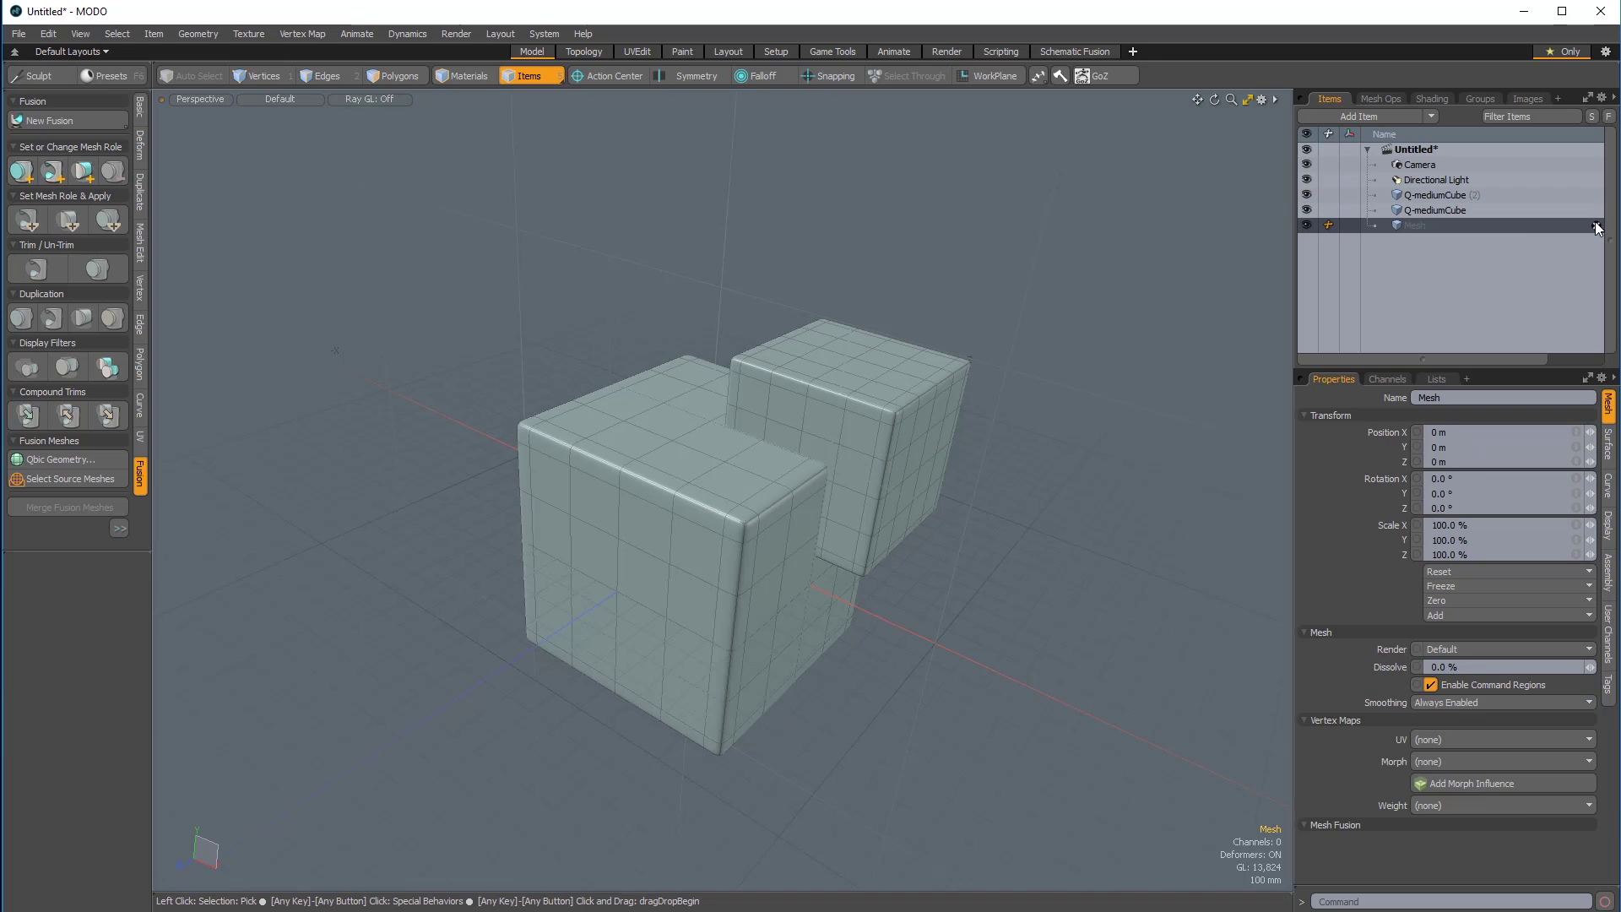
{"action": "key", "text": "Delete"}
{"action": "left_click_drag", "start_coordinate": [1039, 473], "coordinate": [656, 521], "text": "alt"}
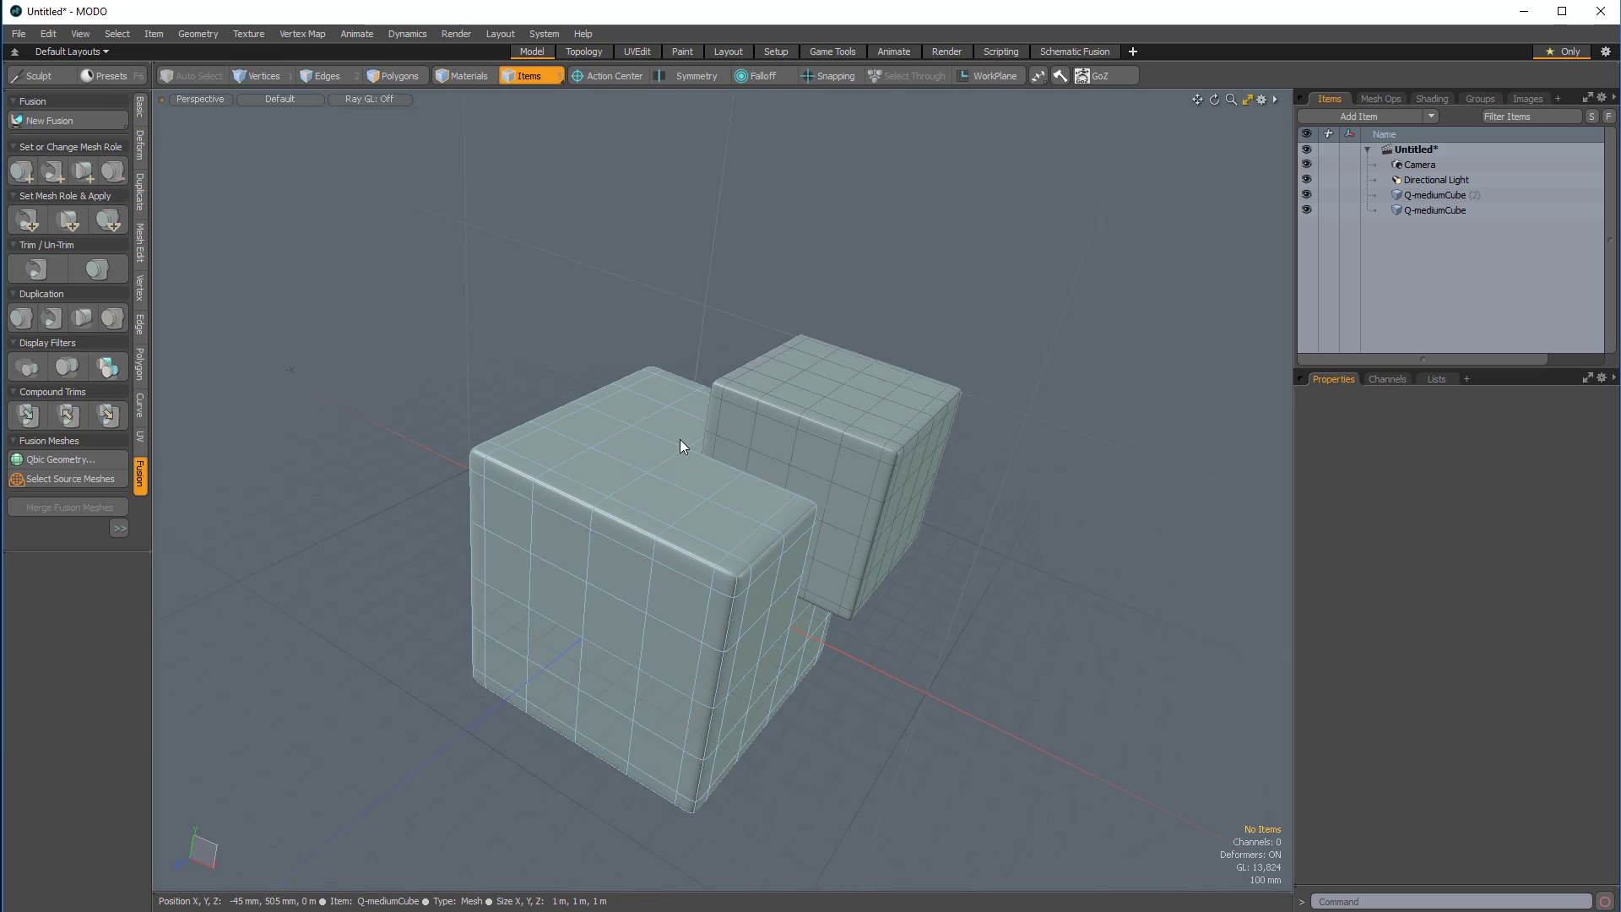
Create a new fusion named FUSE_Practice from the two cubes.
{"action": "left_click", "coordinate": [633, 527]}
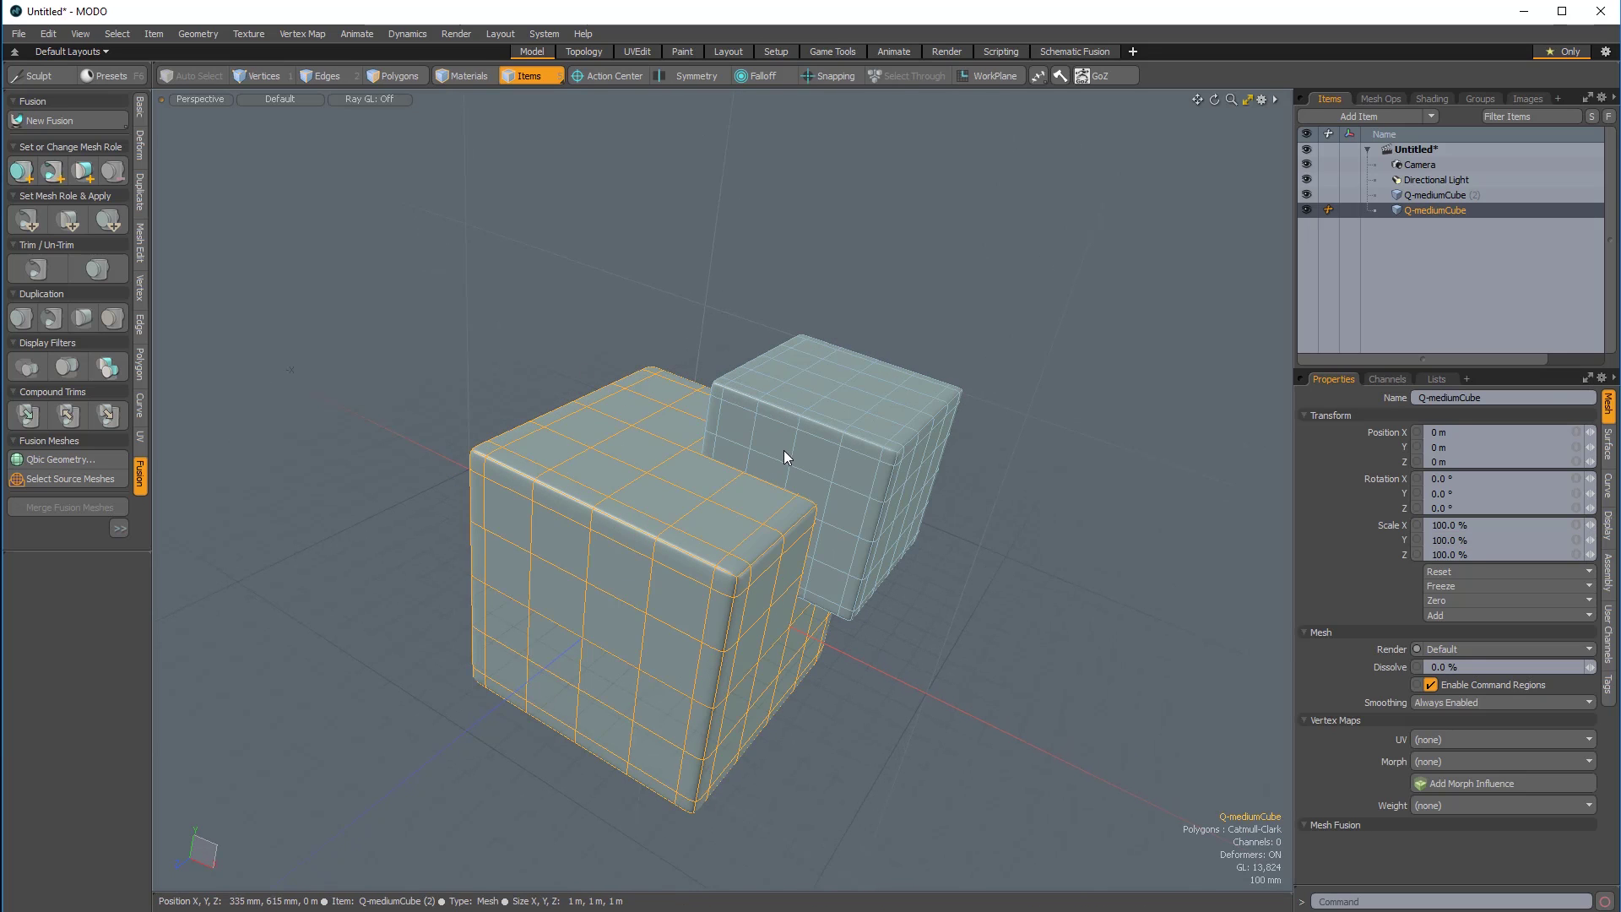
{"action": "left_click", "coordinate": [811, 436], "text": "shift"}
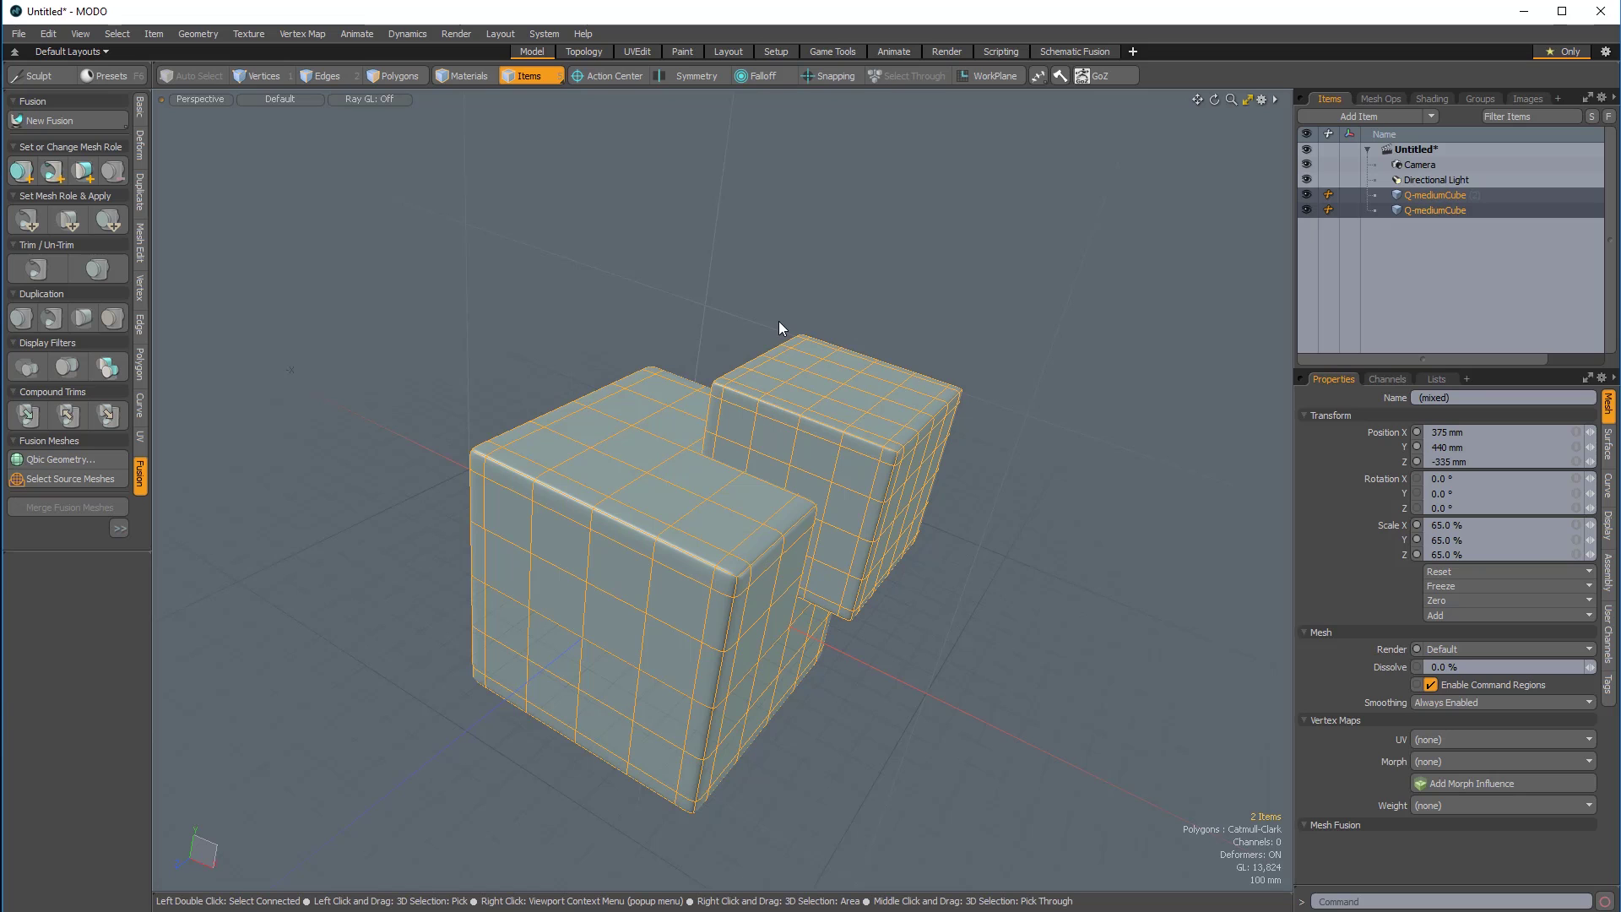
{"action": "left_click_drag", "start_coordinate": [779, 327], "coordinate": [711, 355], "text": "alt"}
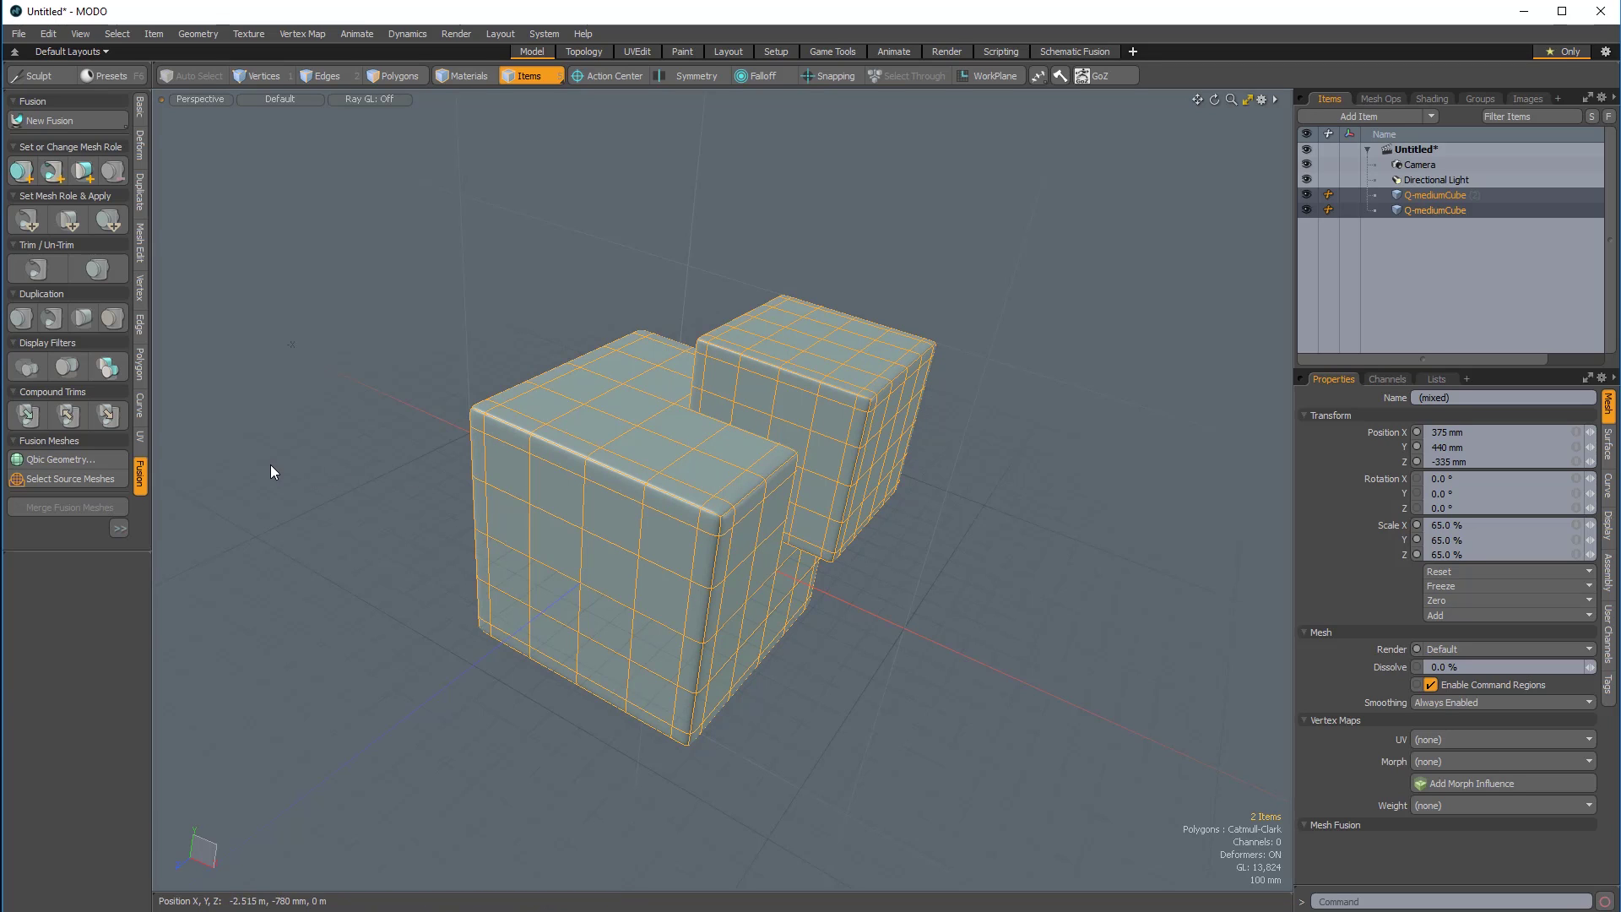
{"action": "left_click", "coordinate": [73, 120]}
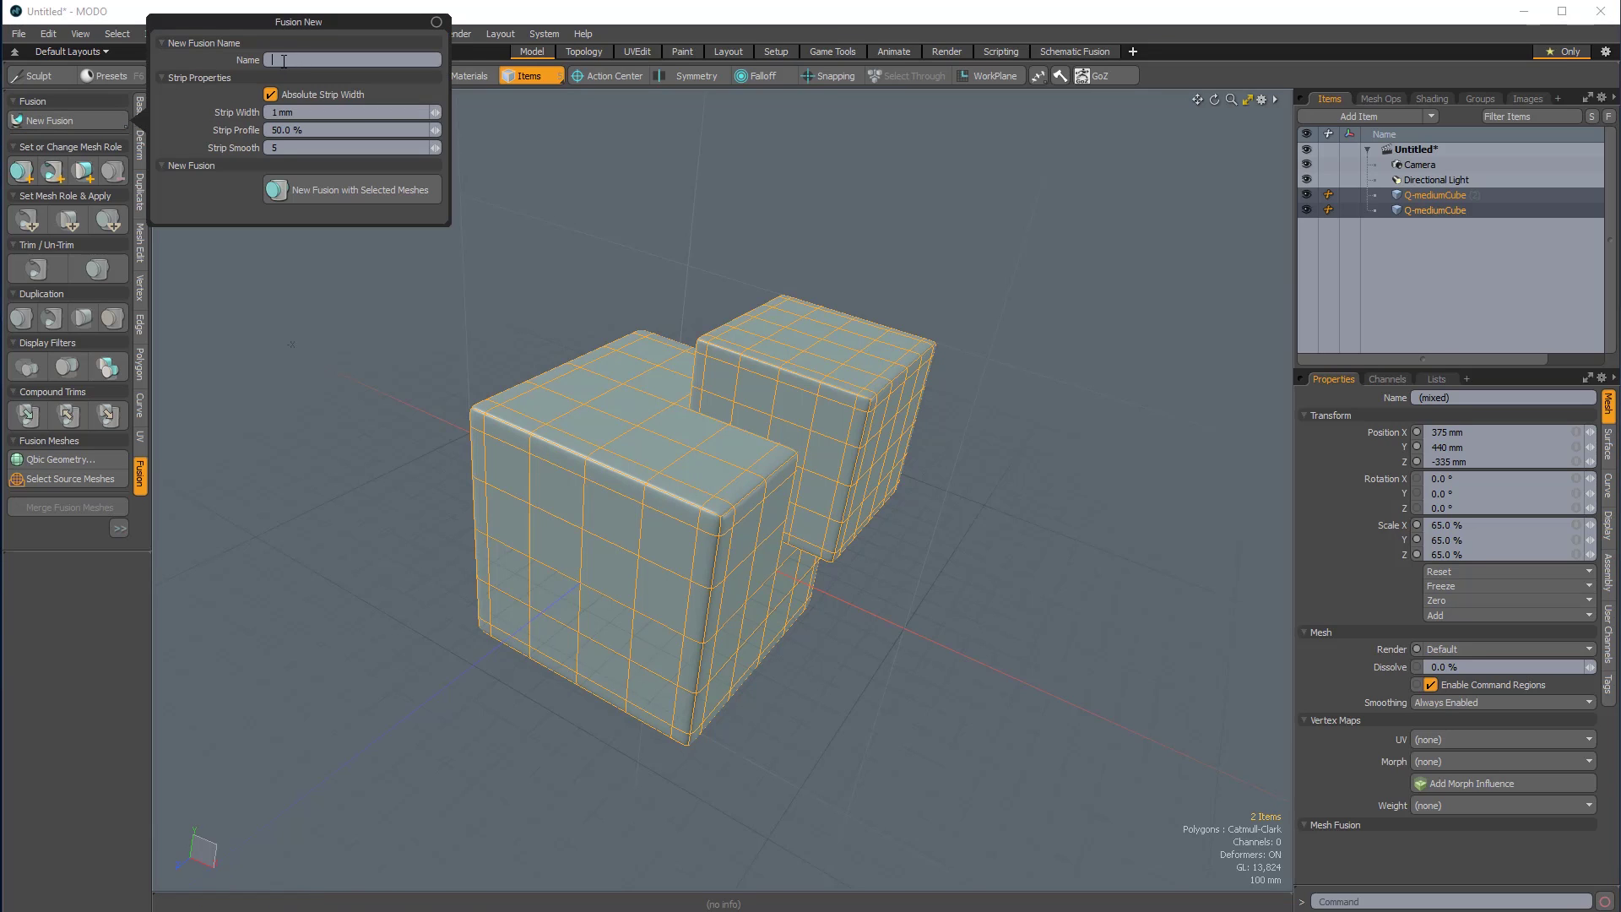
{"action": "type", "text": "FUSE_Practice"}
{"action": "left_click", "coordinate": [385, 189]}
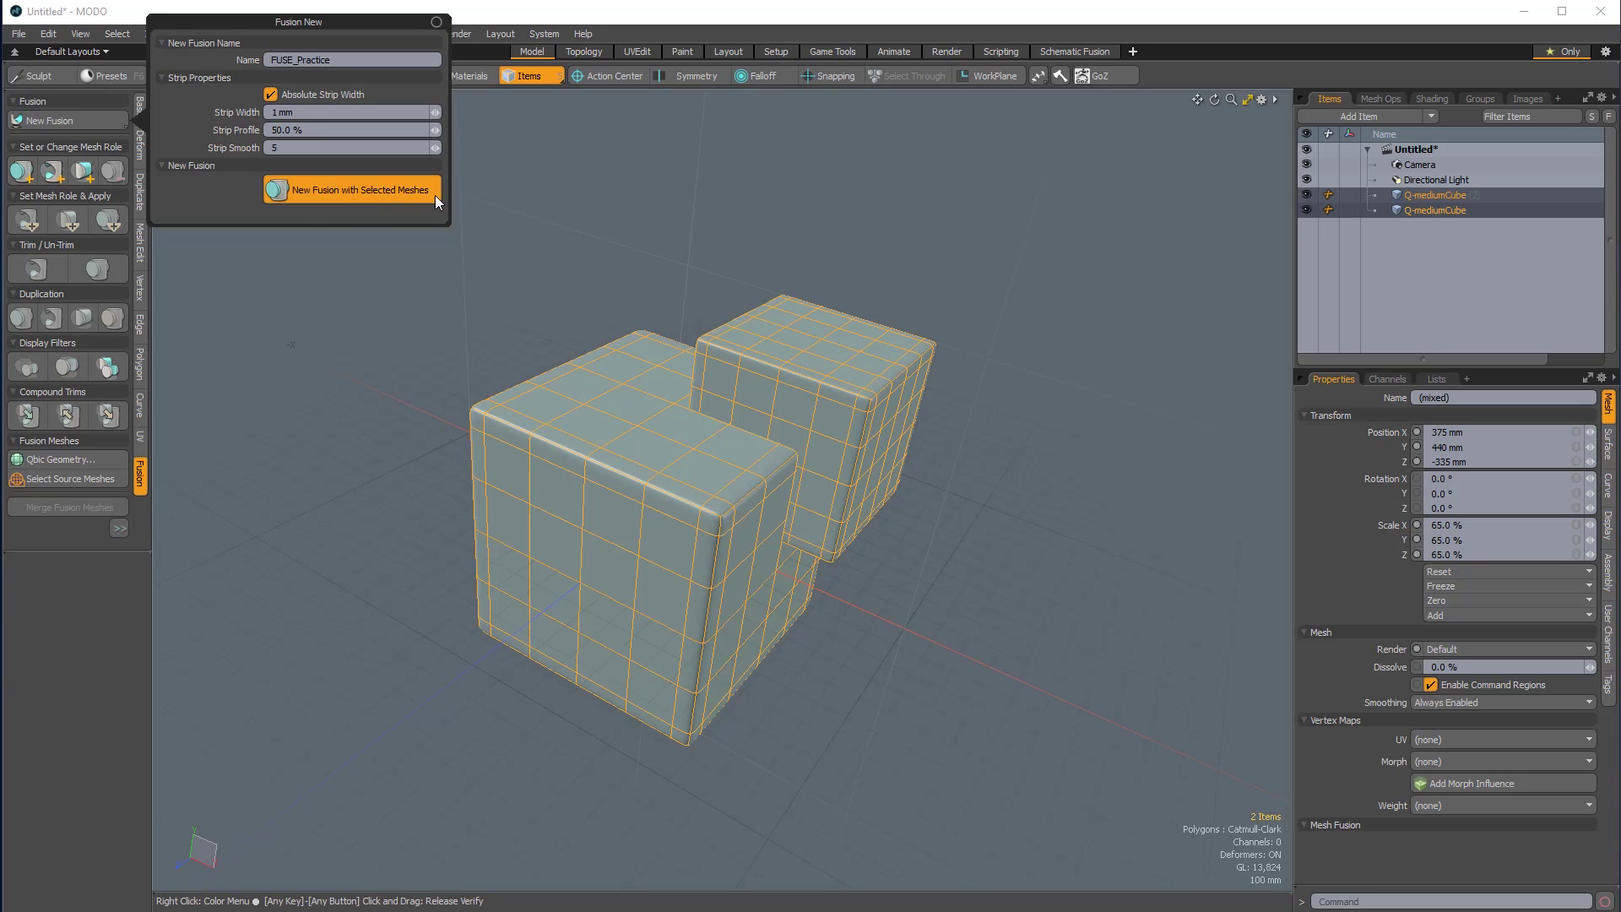
{"action": "left_click", "coordinate": [949, 184]}
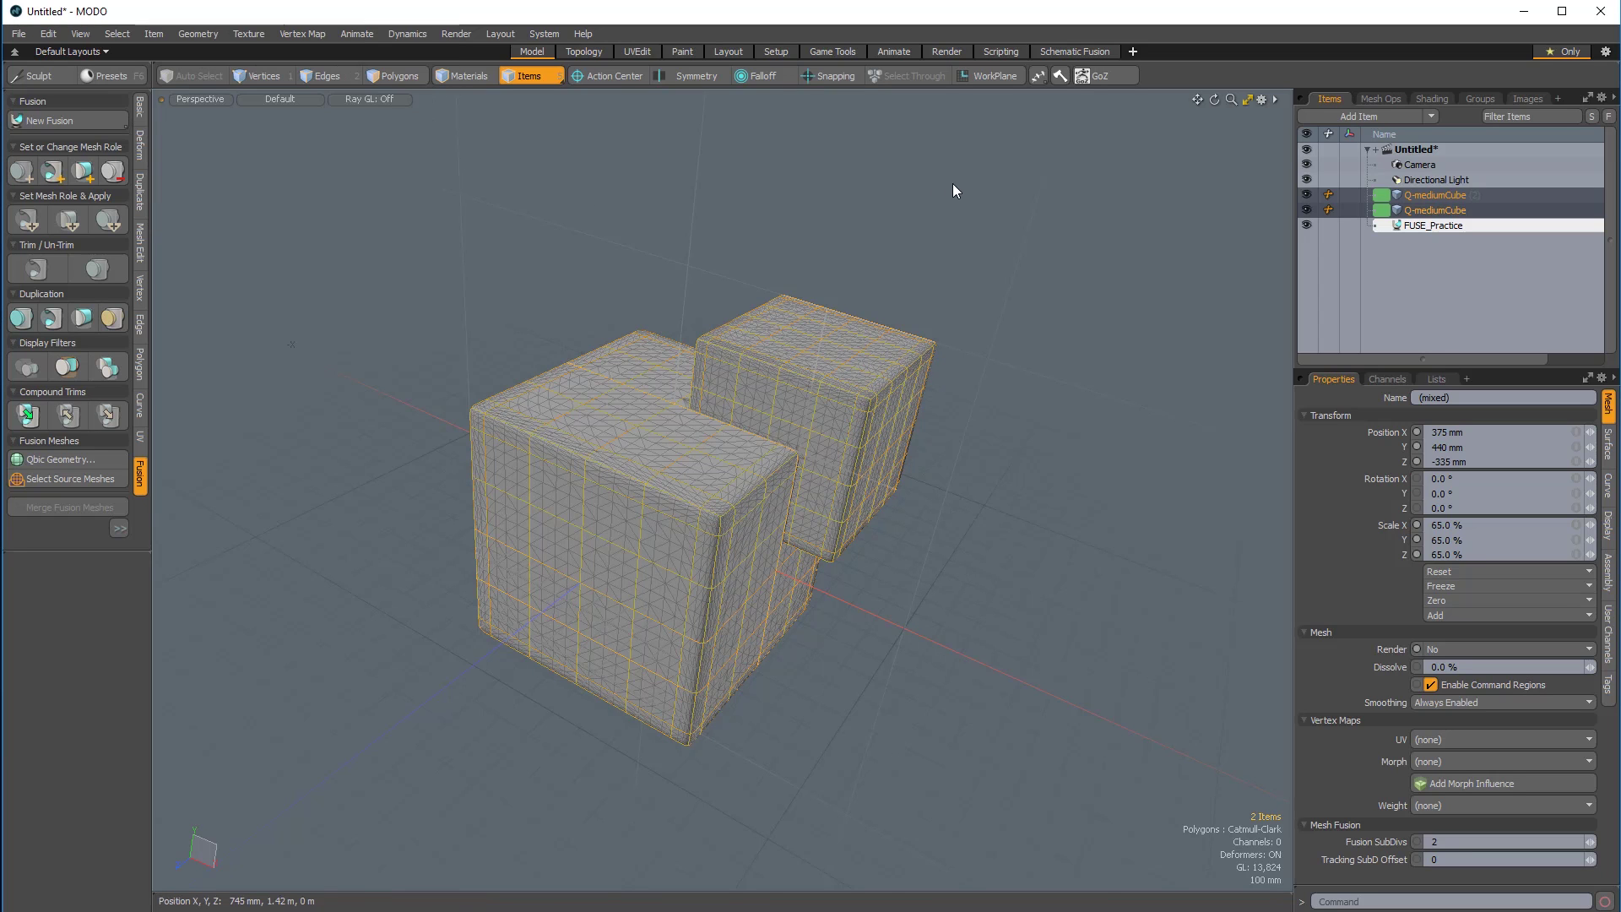
Hide the FUSE_Practice item to examine the source cubes' wireframes from several angles, and show it again.
{"action": "left_click", "coordinate": [1439, 194], "text": "ctrl"}
{"action": "left_click", "coordinate": [1440, 213], "text": "ctrl"}
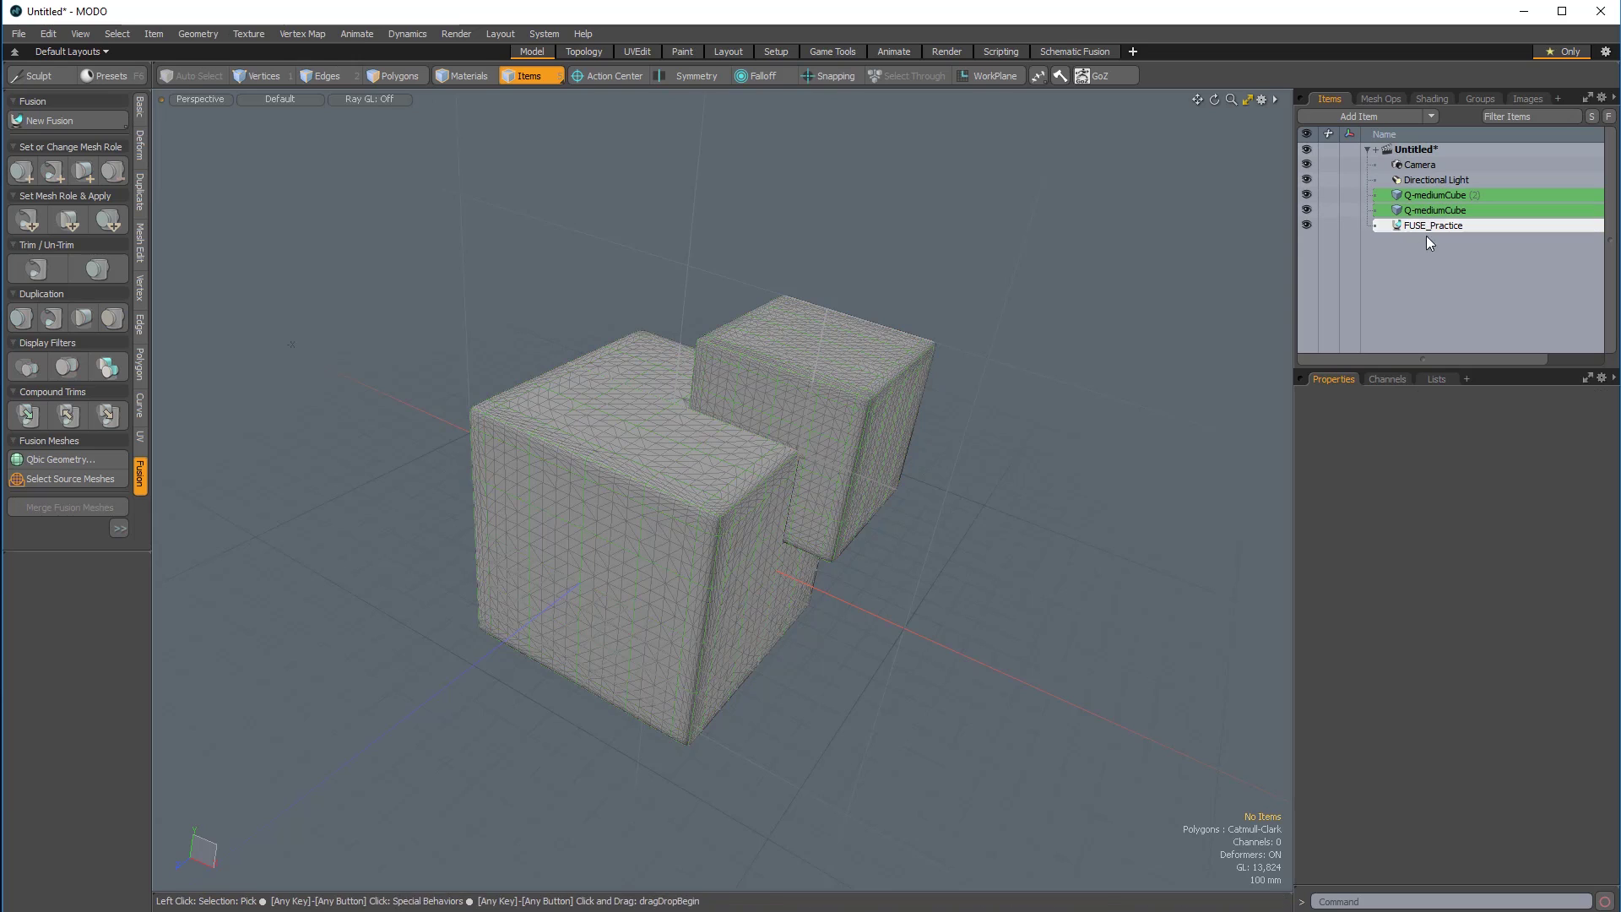
{"action": "left_click", "coordinate": [1412, 228]}
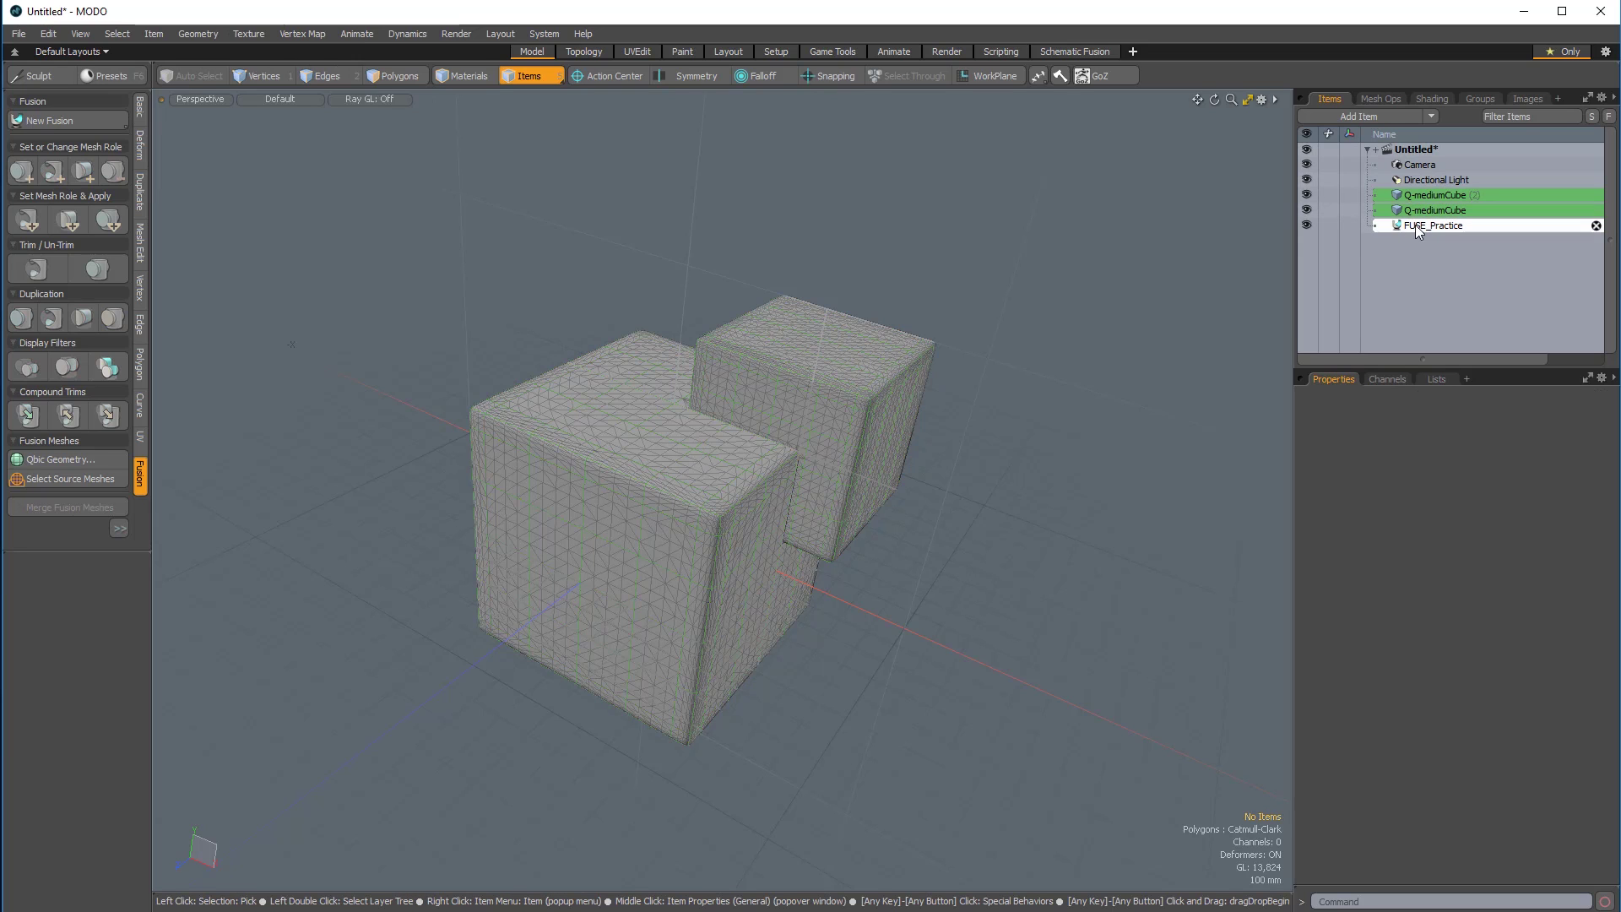
{"action": "left_click", "coordinate": [1306, 224]}
{"action": "left_click_drag", "start_coordinate": [833, 532], "coordinate": [918, 454], "text": "alt"}
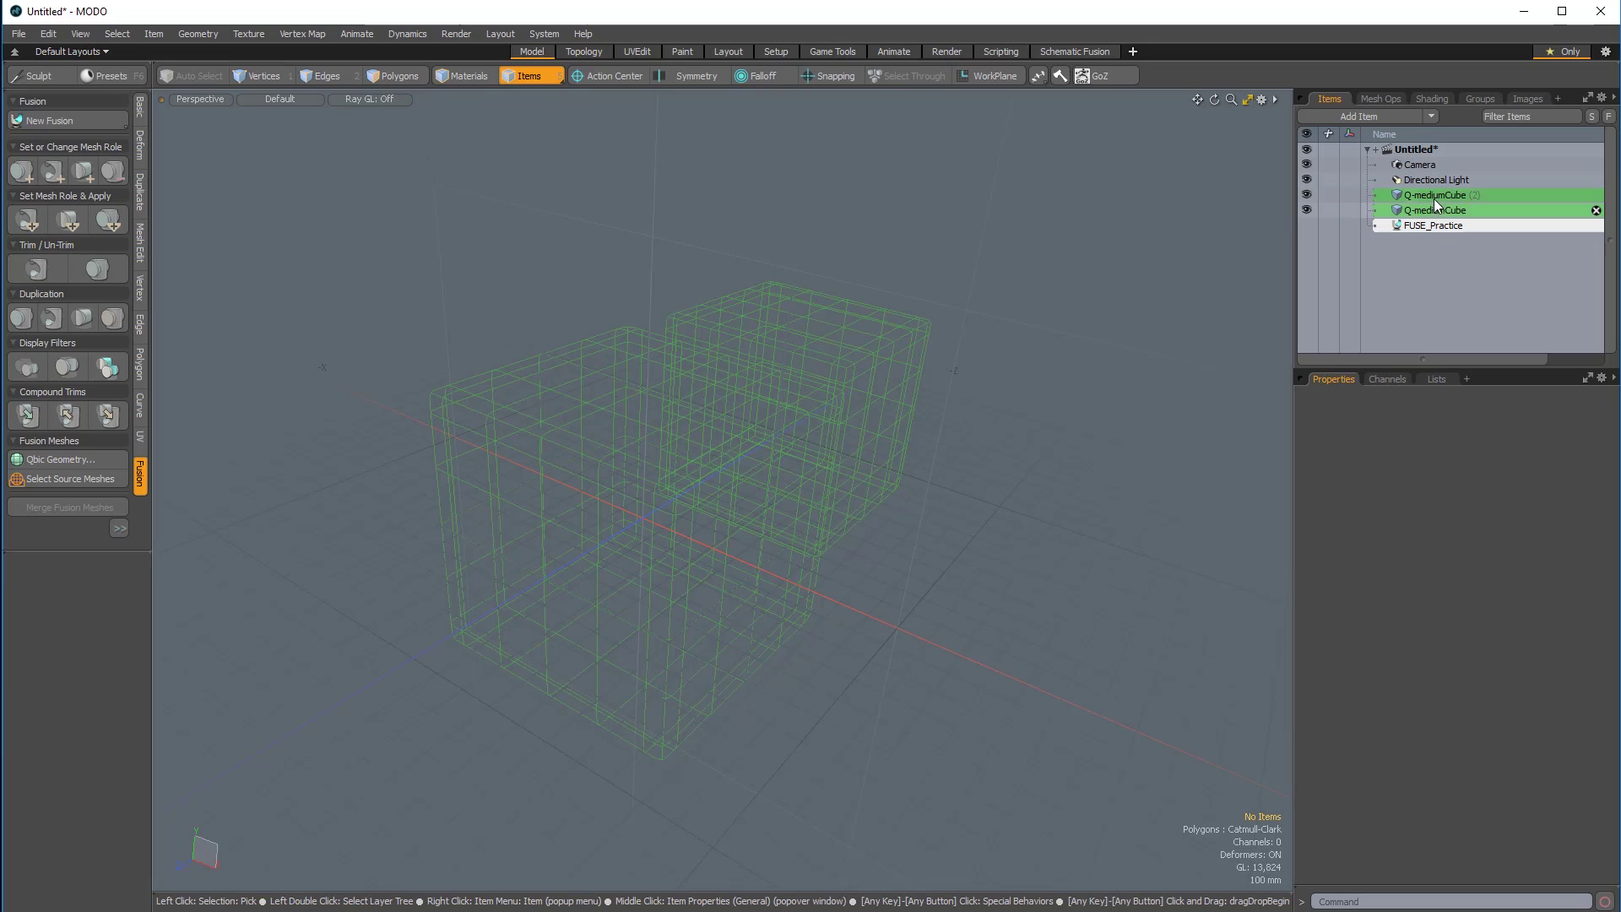
{"action": "left_click_drag", "start_coordinate": [870, 504], "coordinate": [641, 397], "text": "alt"}
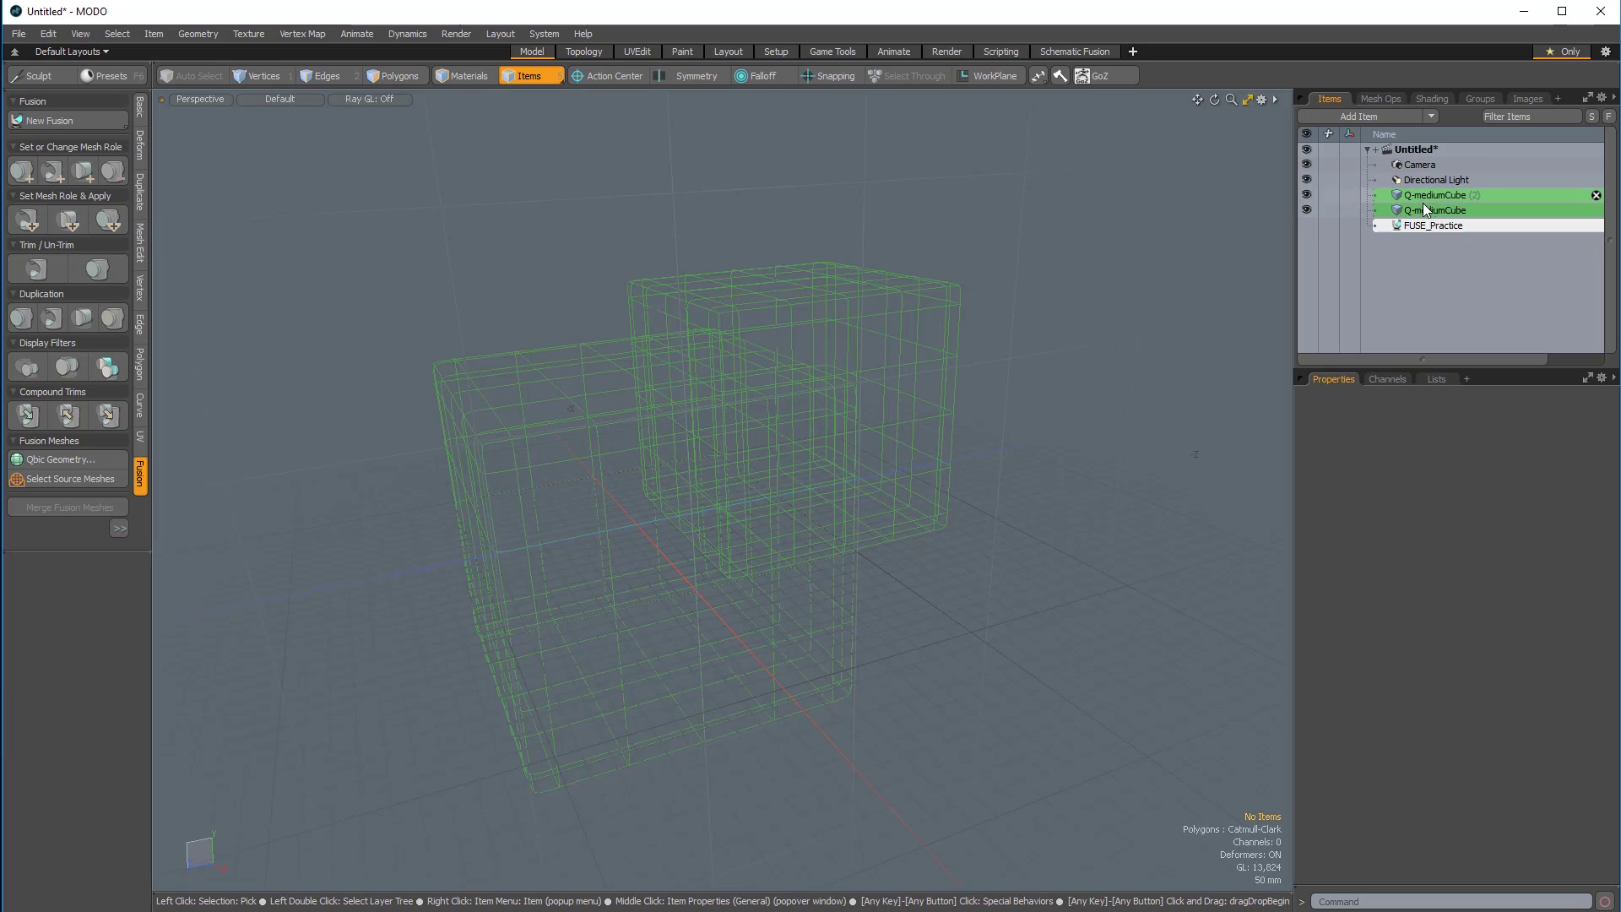
{"action": "left_click_drag", "start_coordinate": [995, 546], "coordinate": [1188, 299], "text": "alt"}
{"action": "left_click", "coordinate": [1306, 224]}
Move the smaller cube to about X 270 mm and Z -378 mm and deselect it.
{"action": "left_click_drag", "start_coordinate": [1259, 255], "coordinate": [664, 554], "text": "alt"}
{"action": "left_click", "coordinate": [621, 443]}
{"action": "key", "text": "w"}
{"action": "left_click_drag", "start_coordinate": [580, 427], "coordinate": [605, 454]}
{"action": "left_click_drag", "start_coordinate": [493, 836], "coordinate": [717, 675], "text": "ctrl+alt"}
{"action": "left_click_drag", "start_coordinate": [718, 287], "coordinate": [486, 376], "text": "alt"}
{"action": "mouse_move", "coordinate": [474, 196]}
{"action": "left_mouse_down"}
{"action": "mouse_move", "coordinate": [515, 207]}
{"action": "mouse_move", "coordinate": [454, 188]}
{"action": "mouse_move", "coordinate": [557, 207]}
{"action": "mouse_move", "coordinate": [467, 195]}
{"action": "left_mouse_up"}
{"action": "scroll", "coordinate": [731, 271], "scroll_direction": "down", "scroll_amount": 5}
{"action": "left_click_drag", "start_coordinate": [669, 488], "coordinate": [792, 860], "text": "alt"}
{"action": "left_click_drag", "start_coordinate": [657, 699], "coordinate": [363, 446], "text": "alt"}
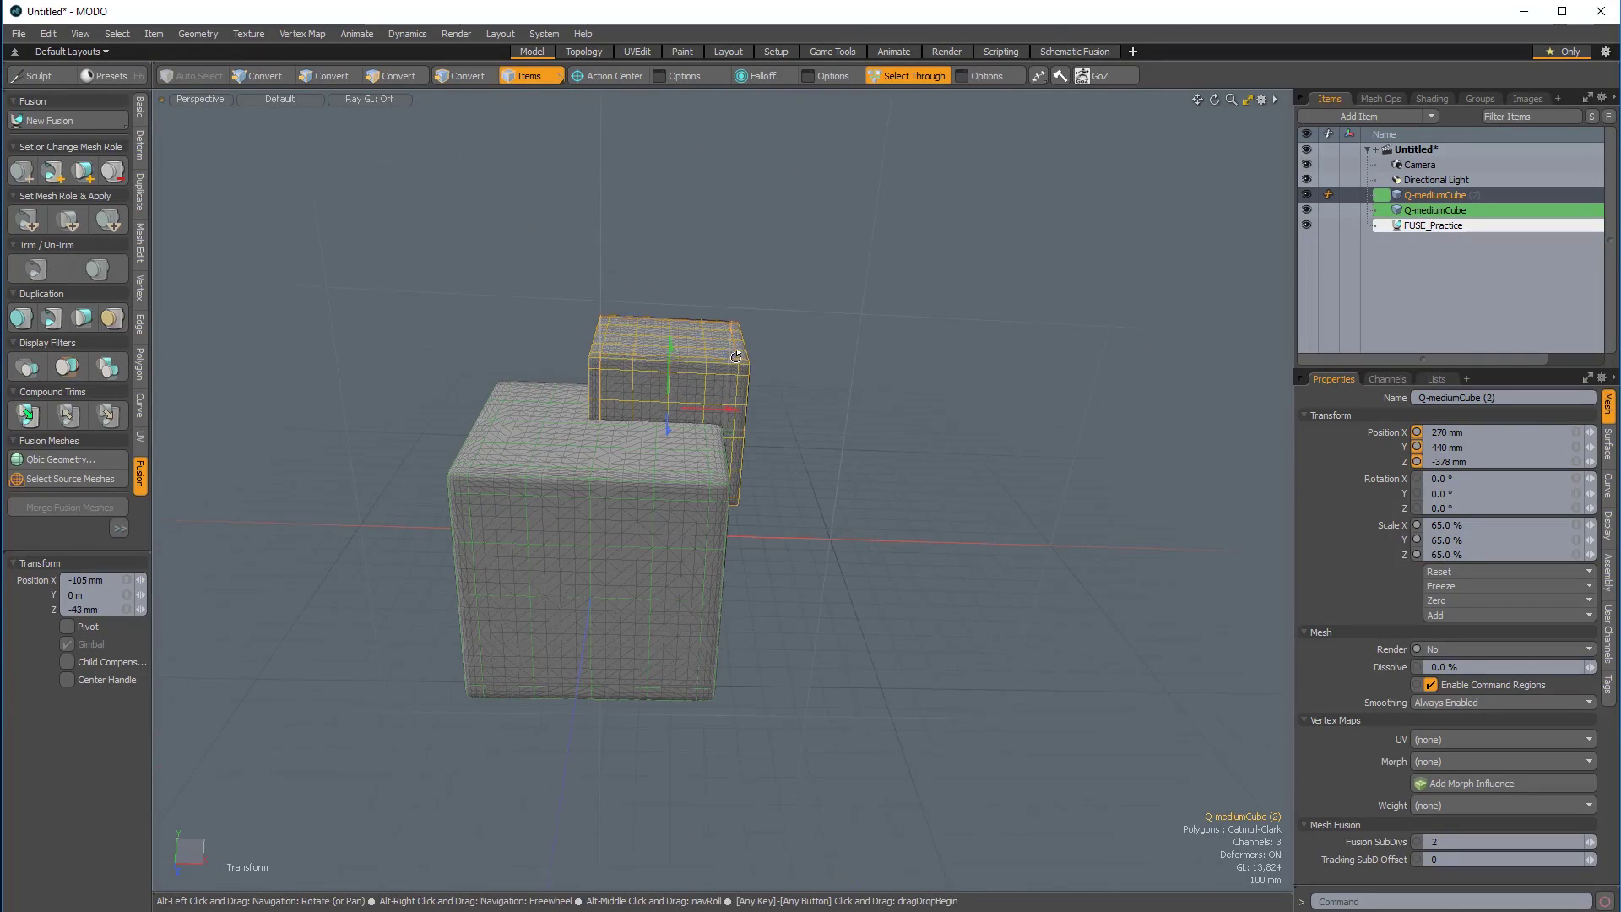
{"action": "key", "text": "space"}
{"action": "left_click", "coordinate": [934, 459]}
Add a third Q-MediumCube from the Qbic presets and place it directly above FUSE_Practice in the item list.
{"action": "left_click_drag", "start_coordinate": [934, 460], "coordinate": [672, 380], "text": "alt"}
{"action": "left_click_drag", "start_coordinate": [903, 480], "coordinate": [702, 433], "text": "alt"}
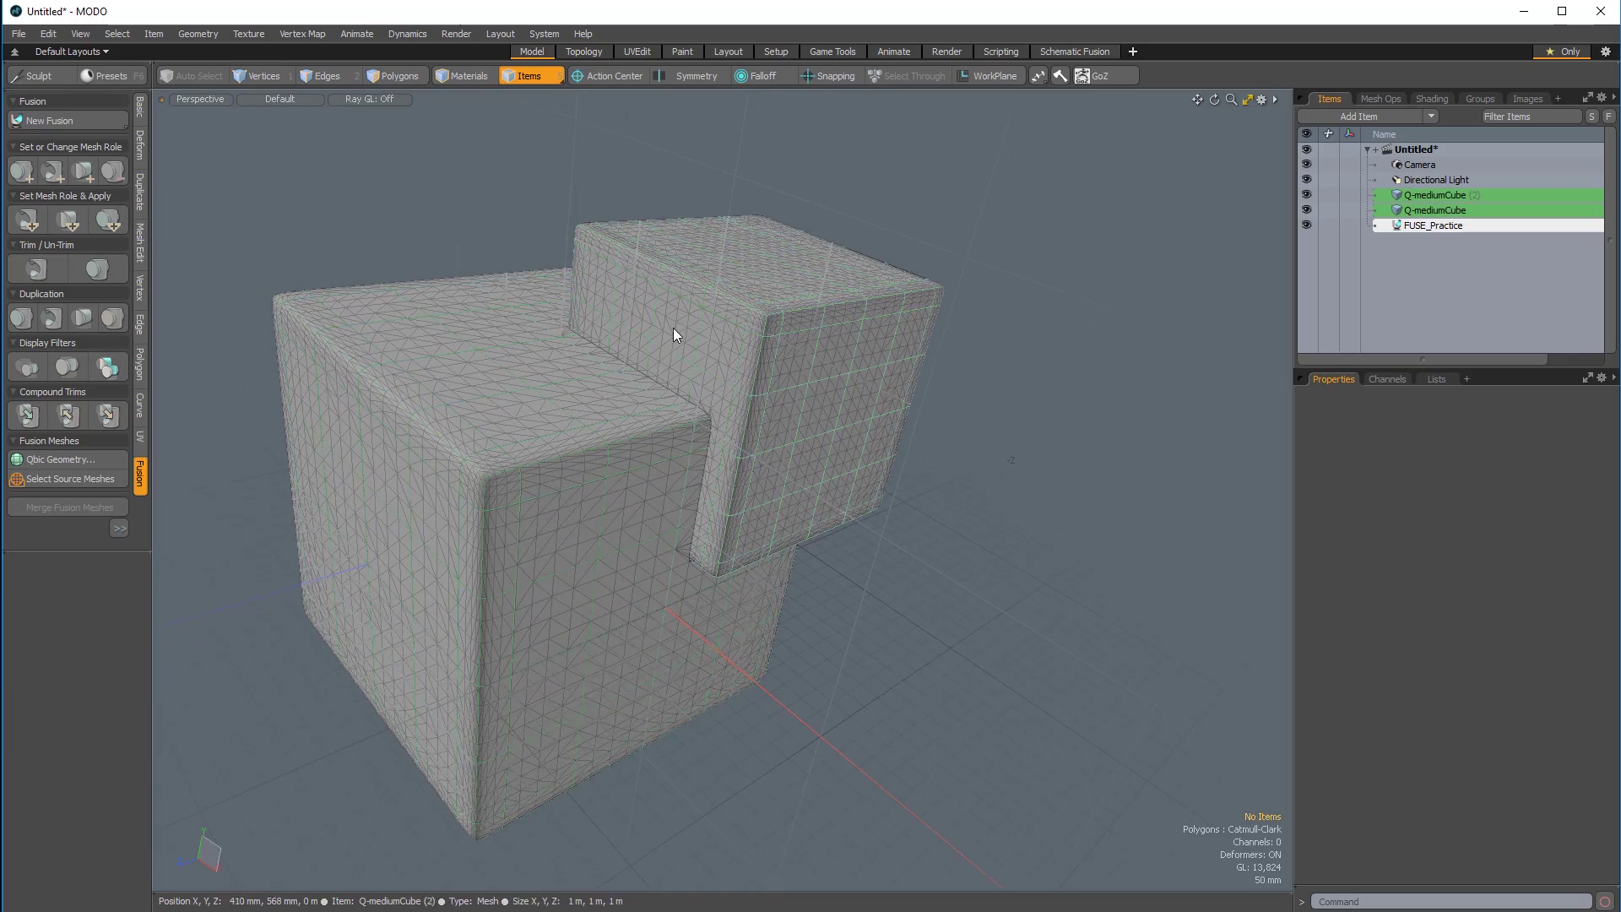
{"action": "left_click_drag", "start_coordinate": [647, 364], "coordinate": [675, 553], "text": "alt"}
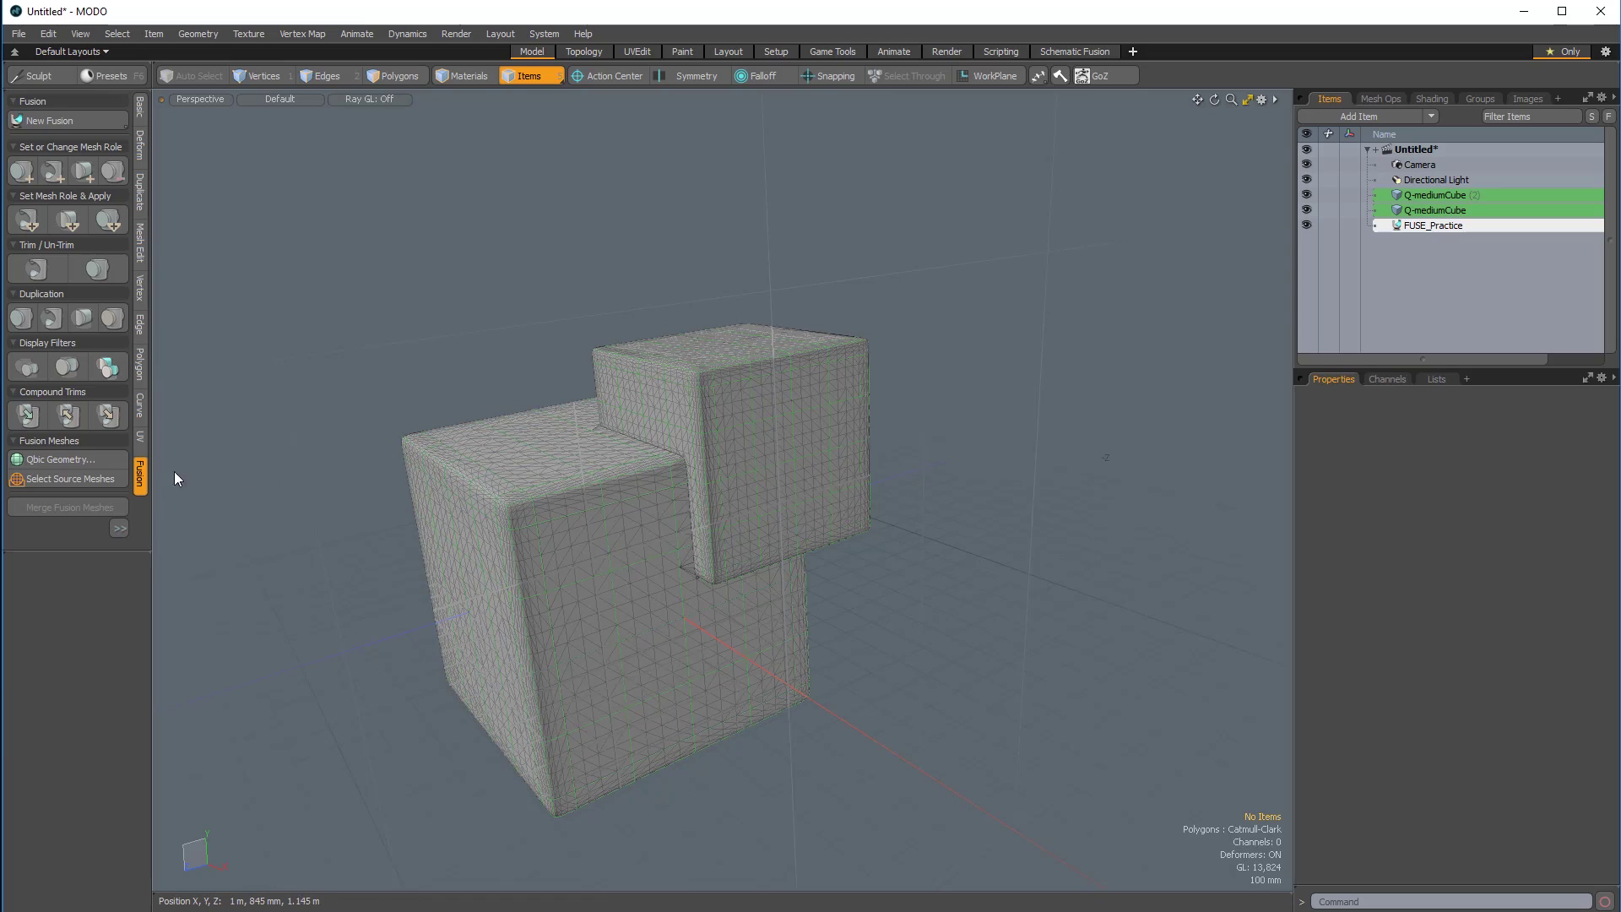
{"action": "left_click", "coordinate": [85, 456]}
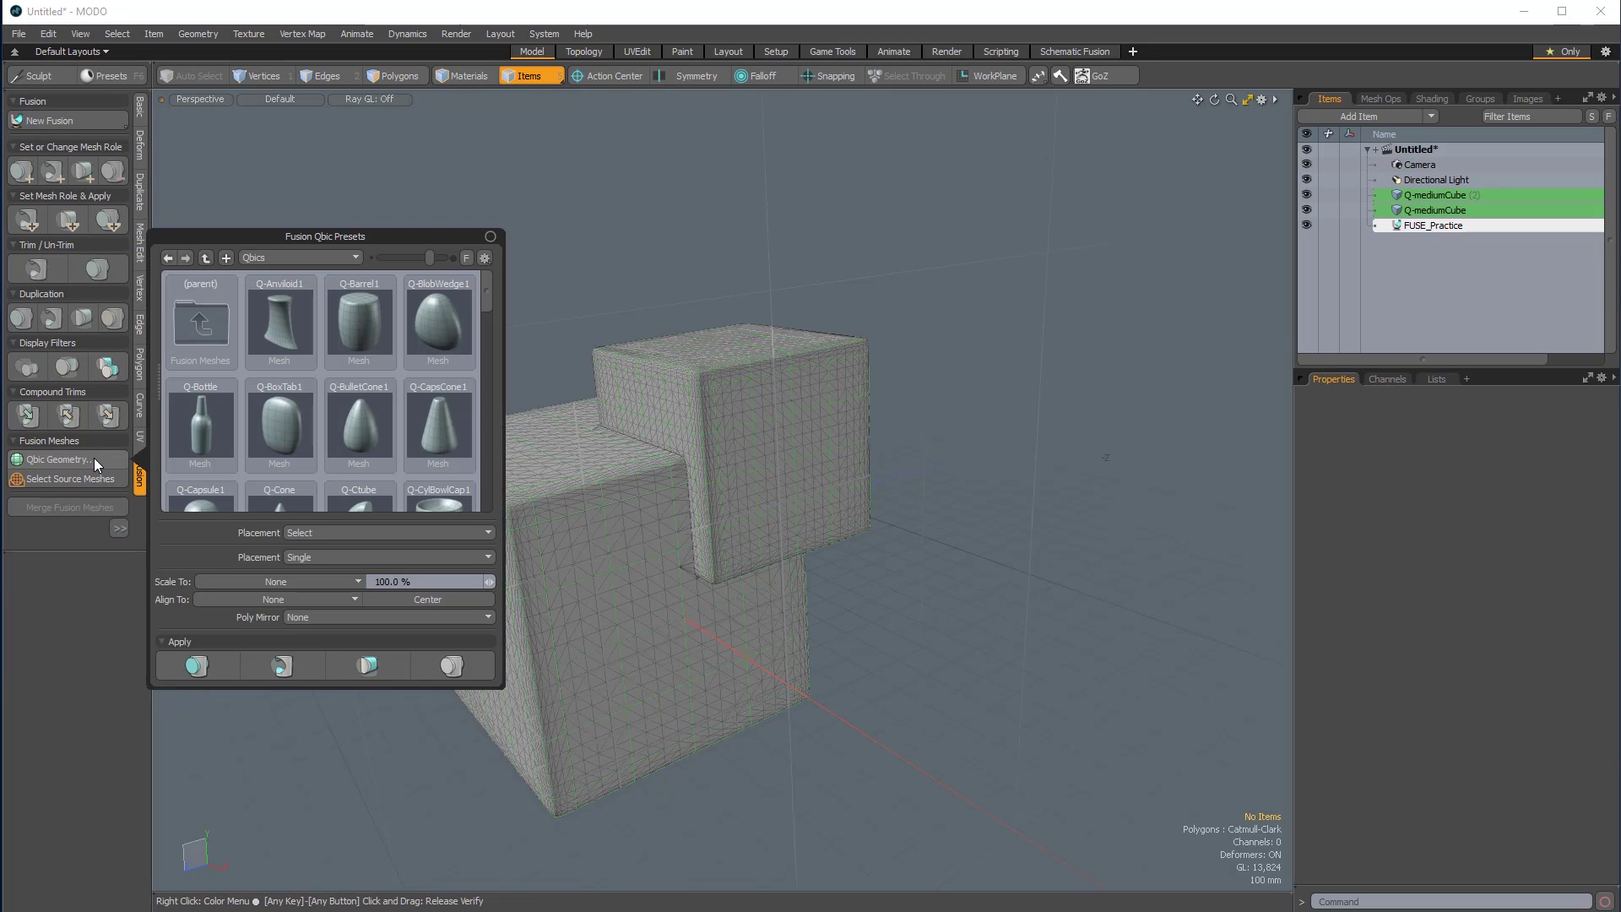
{"action": "left_click_drag", "start_coordinate": [486, 291], "coordinate": [469, 399]}
{"action": "double_click", "coordinate": [287, 341]}
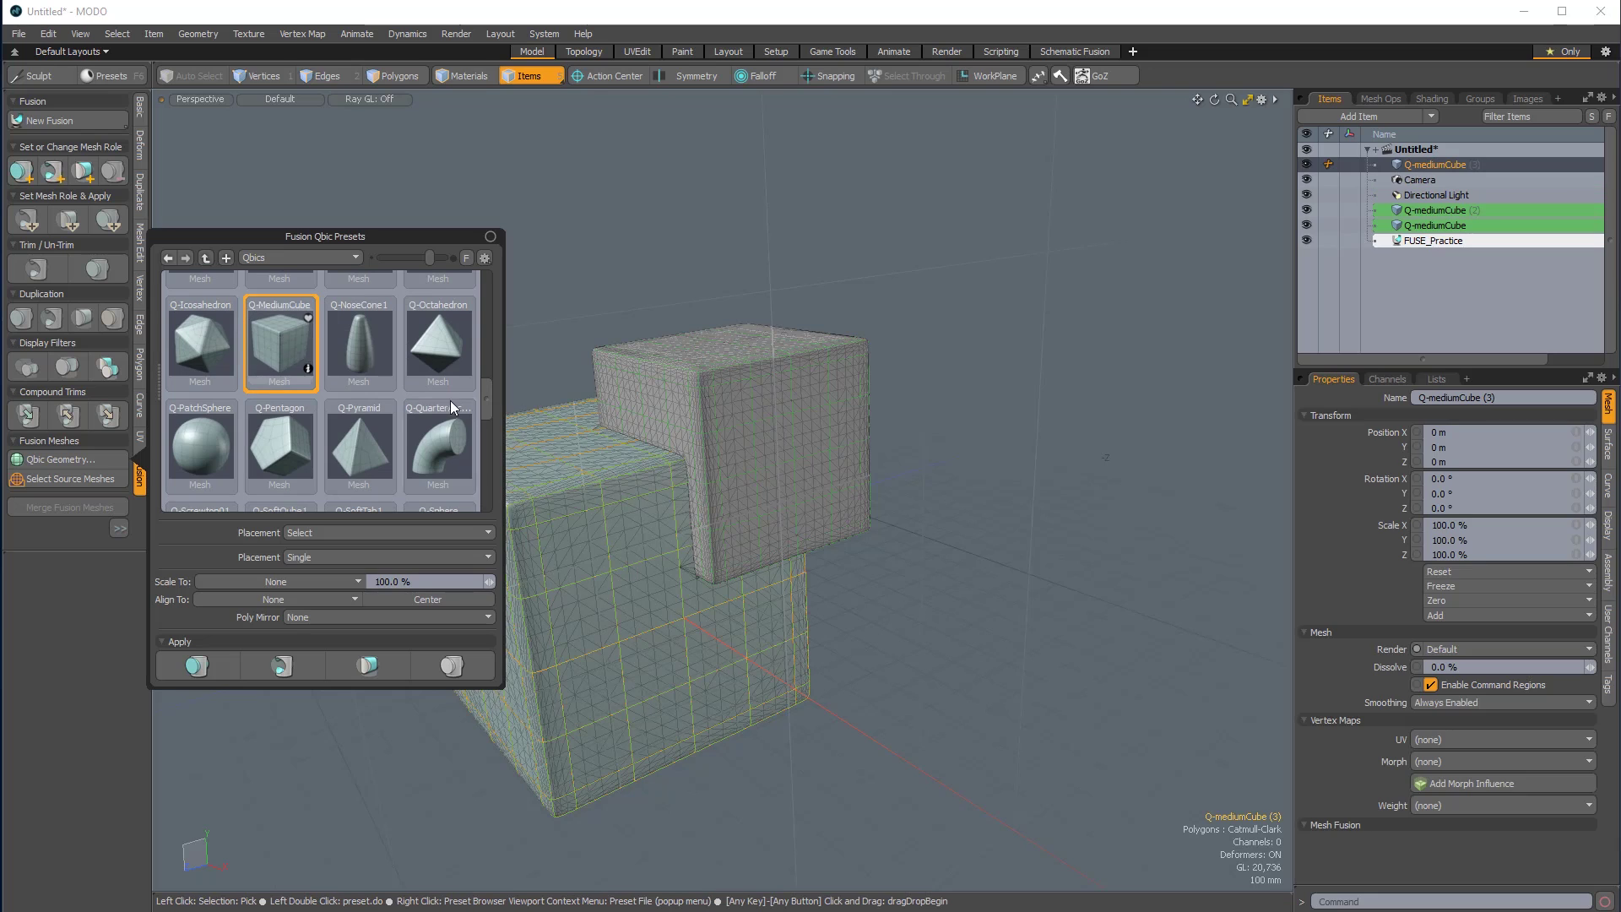
{"action": "scroll", "coordinate": [1013, 596], "scroll_direction": "down", "scroll_amount": 3}
{"action": "left_click_drag", "start_coordinate": [844, 633], "coordinate": [836, 549], "text": "alt"}
{"action": "left_click_drag", "start_coordinate": [1426, 164], "coordinate": [1425, 237]}
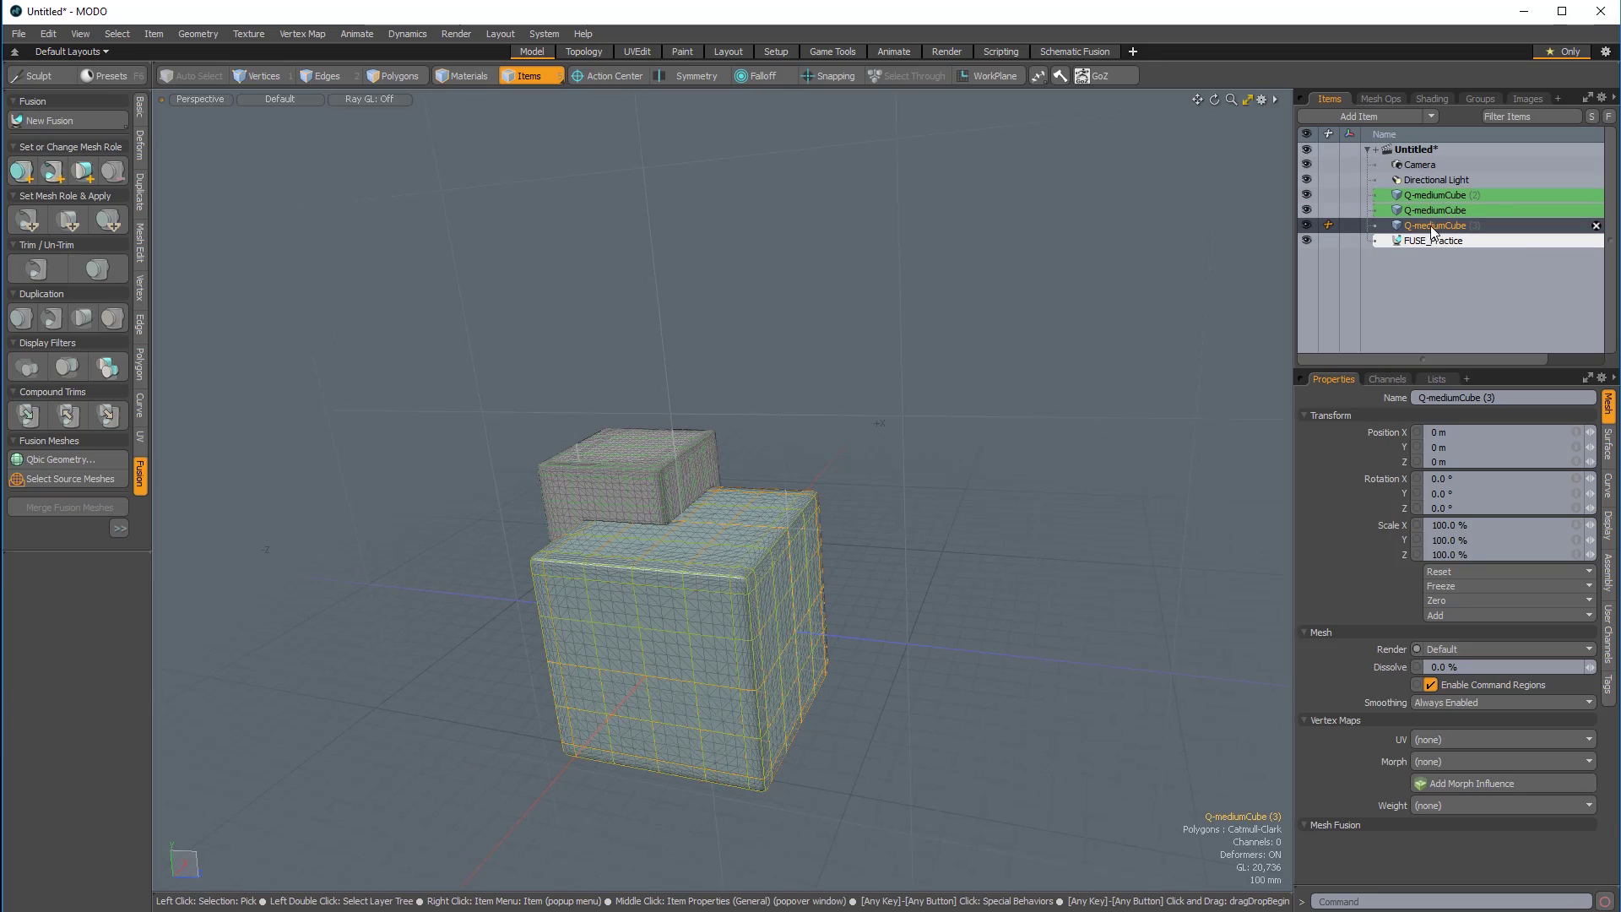
{"action": "left_click", "coordinate": [1424, 228], "text": "ctrl"}
{"action": "left_click_drag", "start_coordinate": [730, 584], "coordinate": [991, 422], "text": "alt"}
Raise the third cube so it rises from the top of the large cube, and narrow it into a tall block.
{"action": "left_click", "coordinate": [1486, 227]}
{"action": "key", "text": "w"}
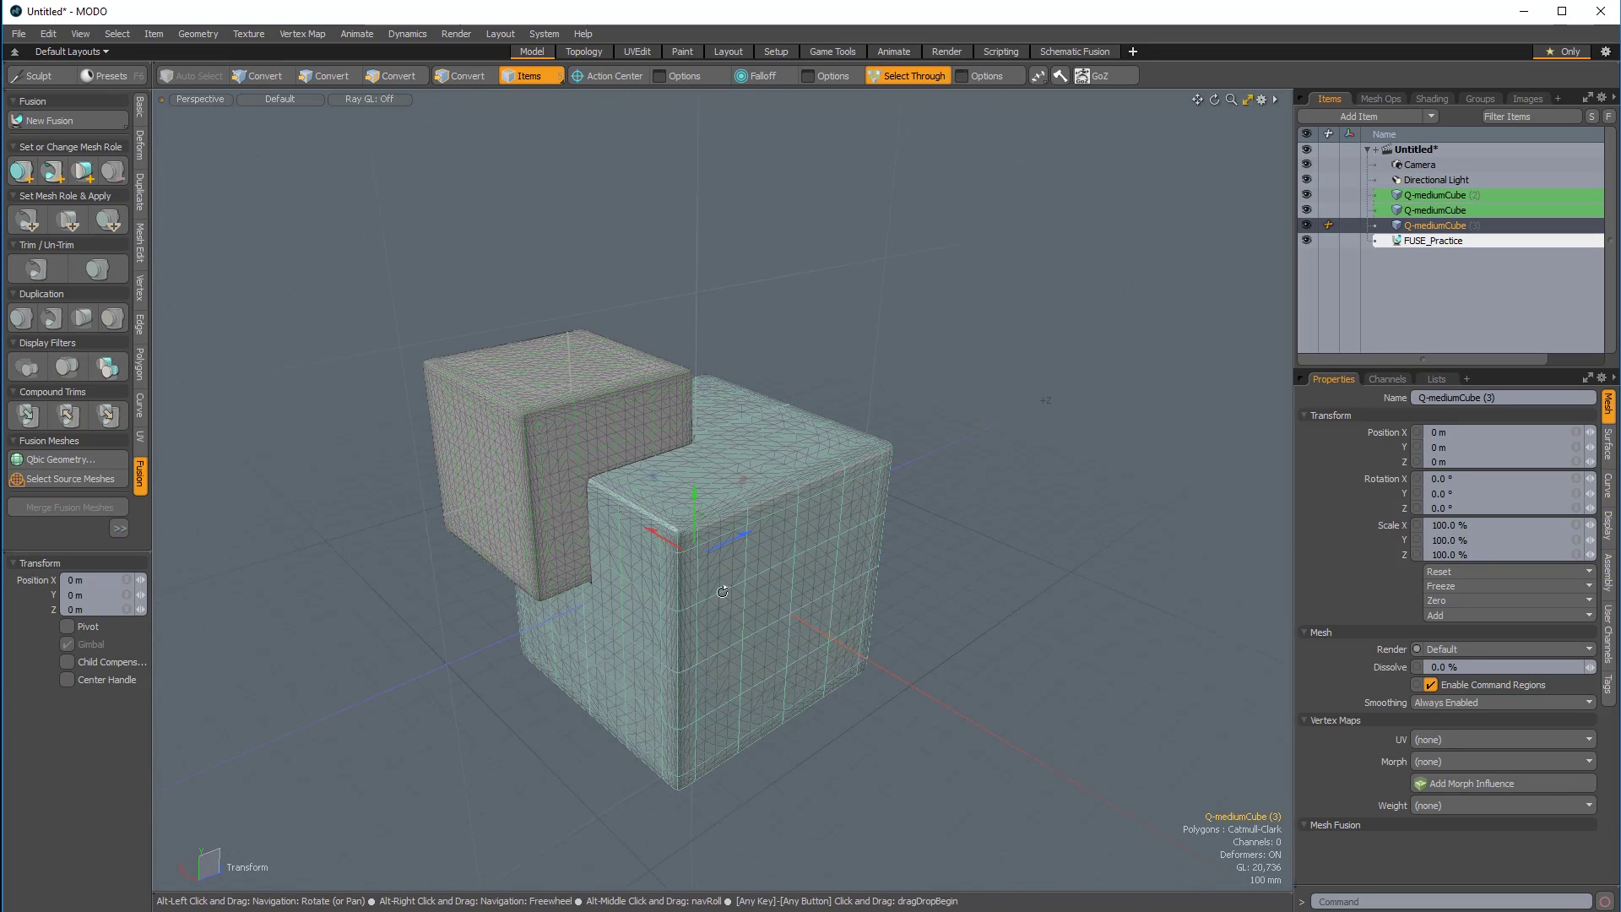
{"action": "left_click_drag", "start_coordinate": [697, 504], "coordinate": [648, 278]}
{"action": "left_click_drag", "start_coordinate": [752, 591], "coordinate": [658, 591], "text": "alt"}
{"action": "key", "text": "space"}
{"action": "left_click", "coordinate": [1055, 415]}
{"action": "left_click_drag", "start_coordinate": [1056, 416], "coordinate": [447, 465], "text": "alt"}
{"action": "left_click_drag", "start_coordinate": [703, 410], "coordinate": [775, 491], "text": "alt"}
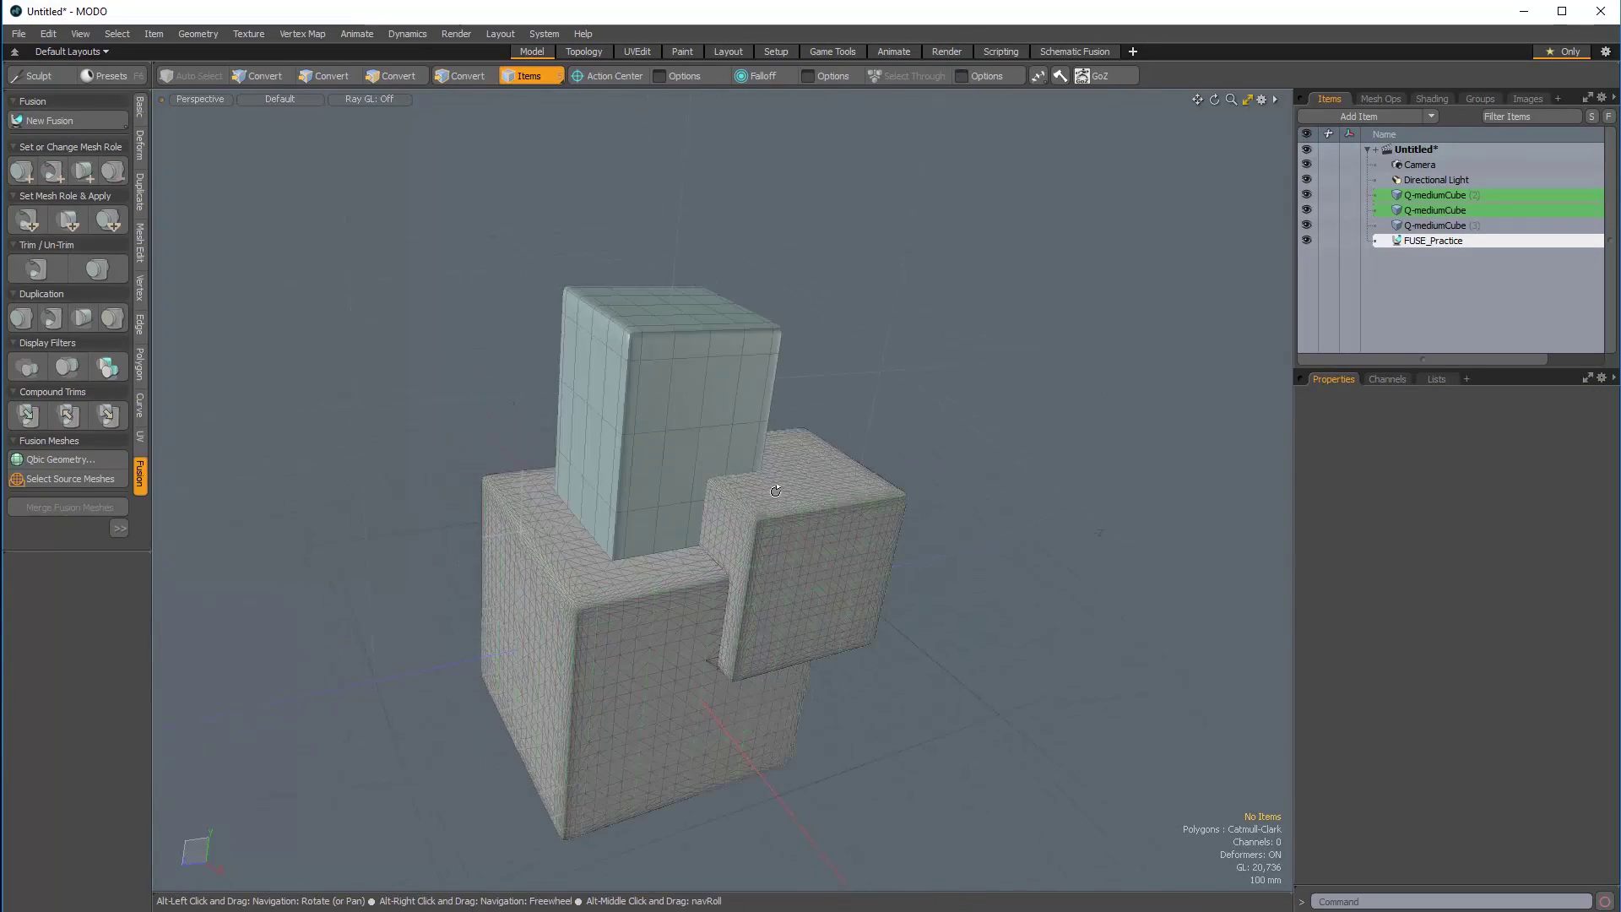
Set the tall third cube's mesh role to Subtract Trim and deselect it.
{"action": "left_click", "coordinate": [680, 353]}
{"action": "left_click_drag", "start_coordinate": [653, 385], "coordinate": [704, 373], "text": "alt"}
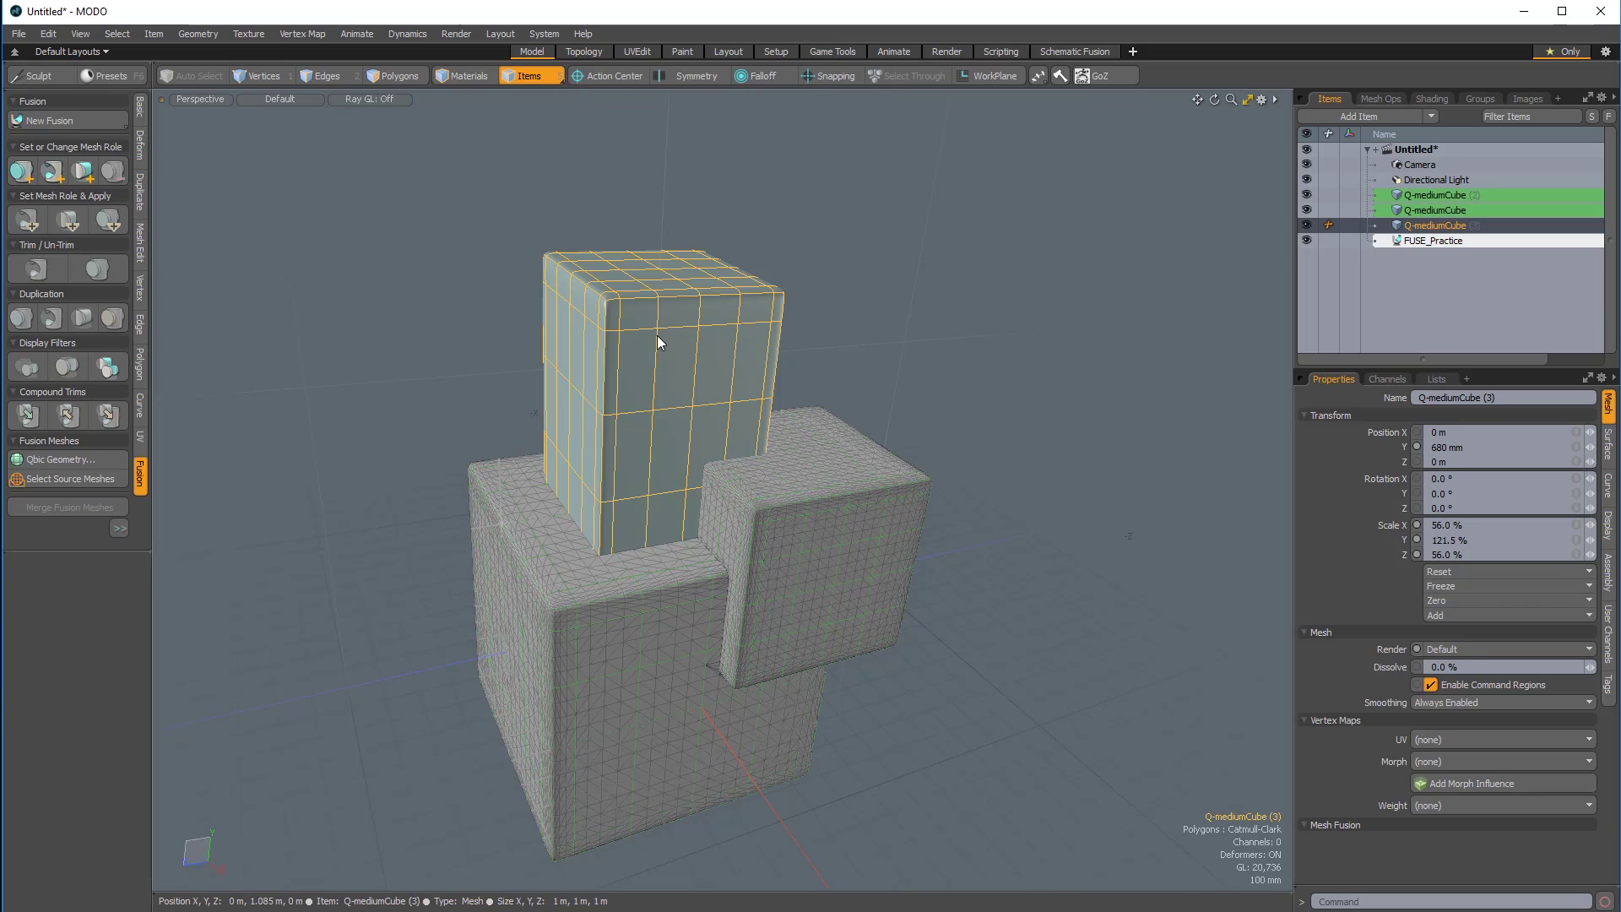
{"action": "left_click", "coordinate": [52, 170]}
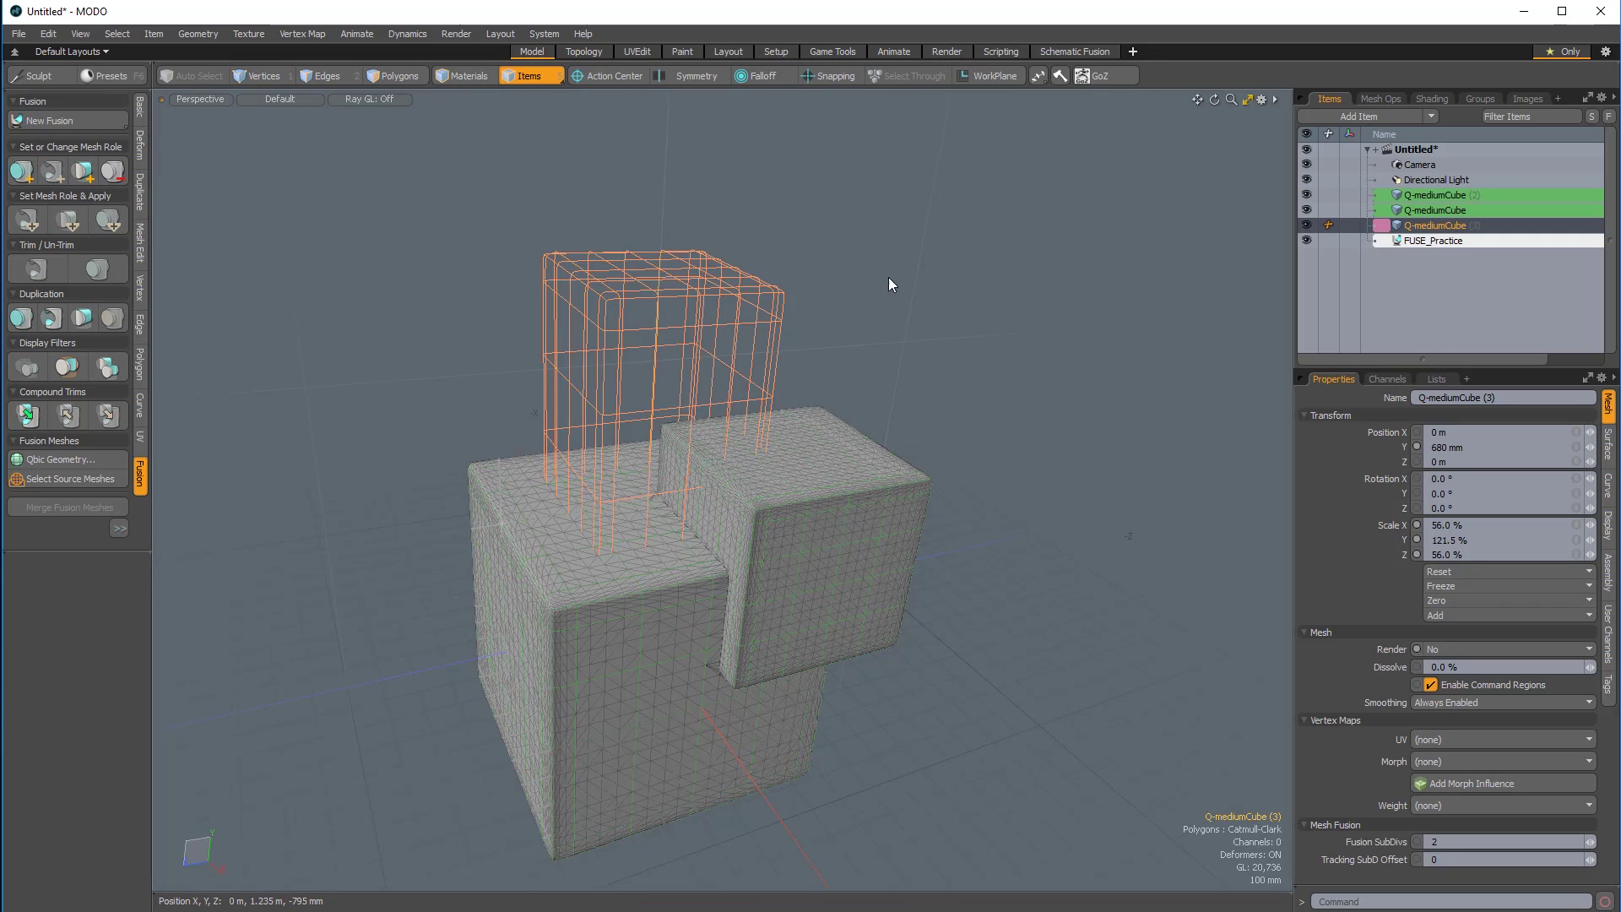
{"action": "left_click", "coordinate": [893, 277]}
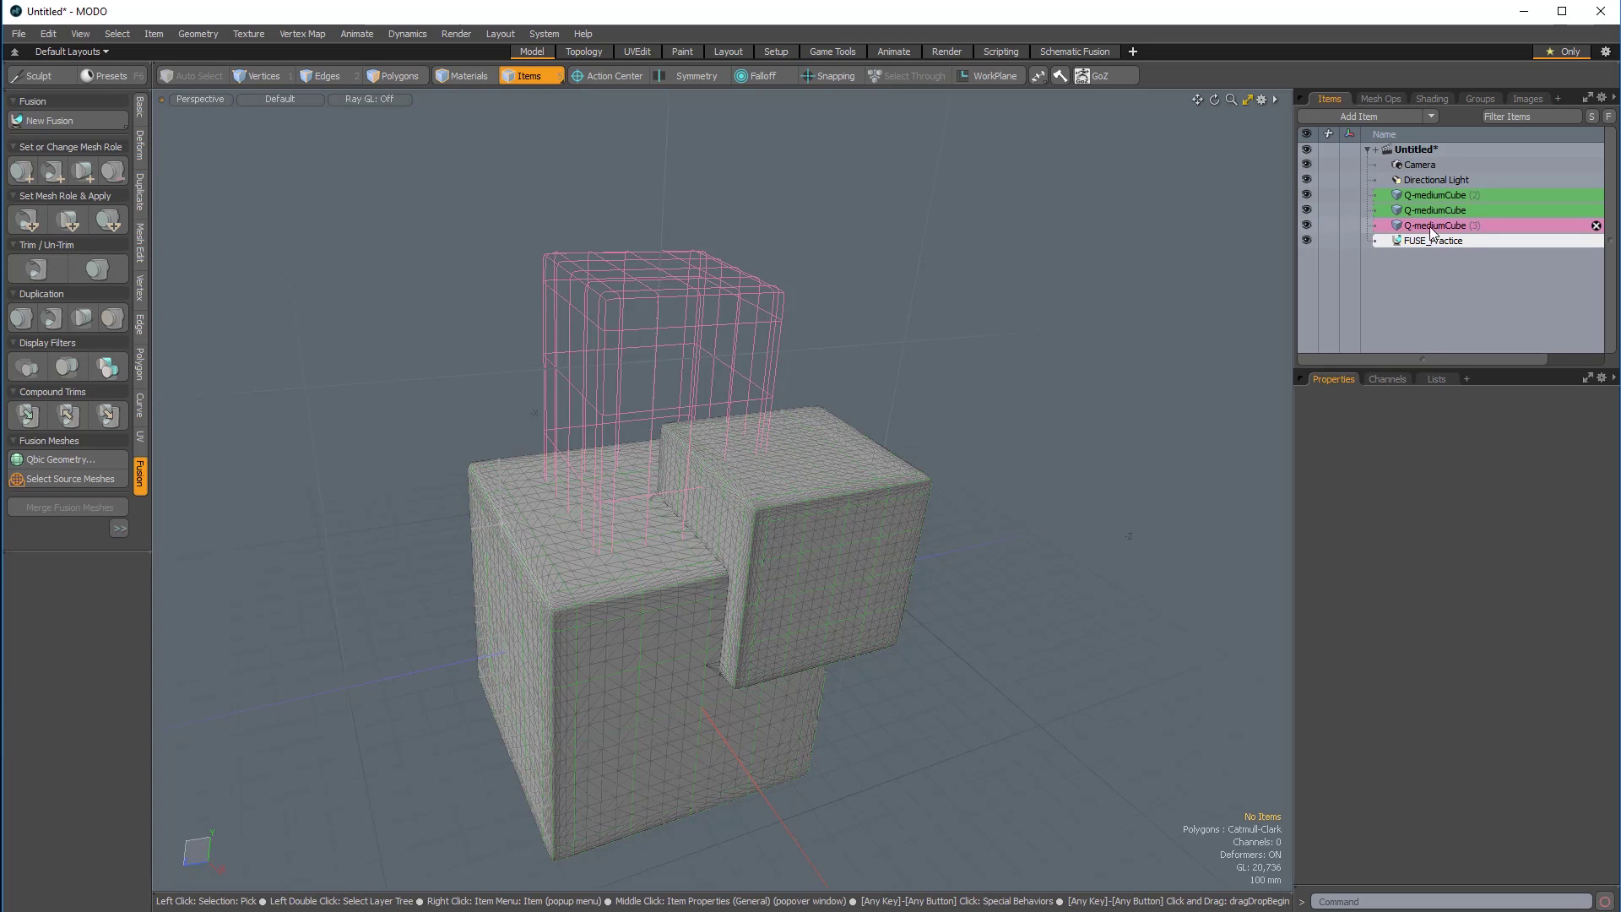
{"action": "left_click_drag", "start_coordinate": [854, 536], "coordinate": [830, 290], "text": "alt"}
Apply the subtractive cube as a trim to both fused cubes and inspect the opening from above.
{"action": "left_click", "coordinate": [745, 420]}
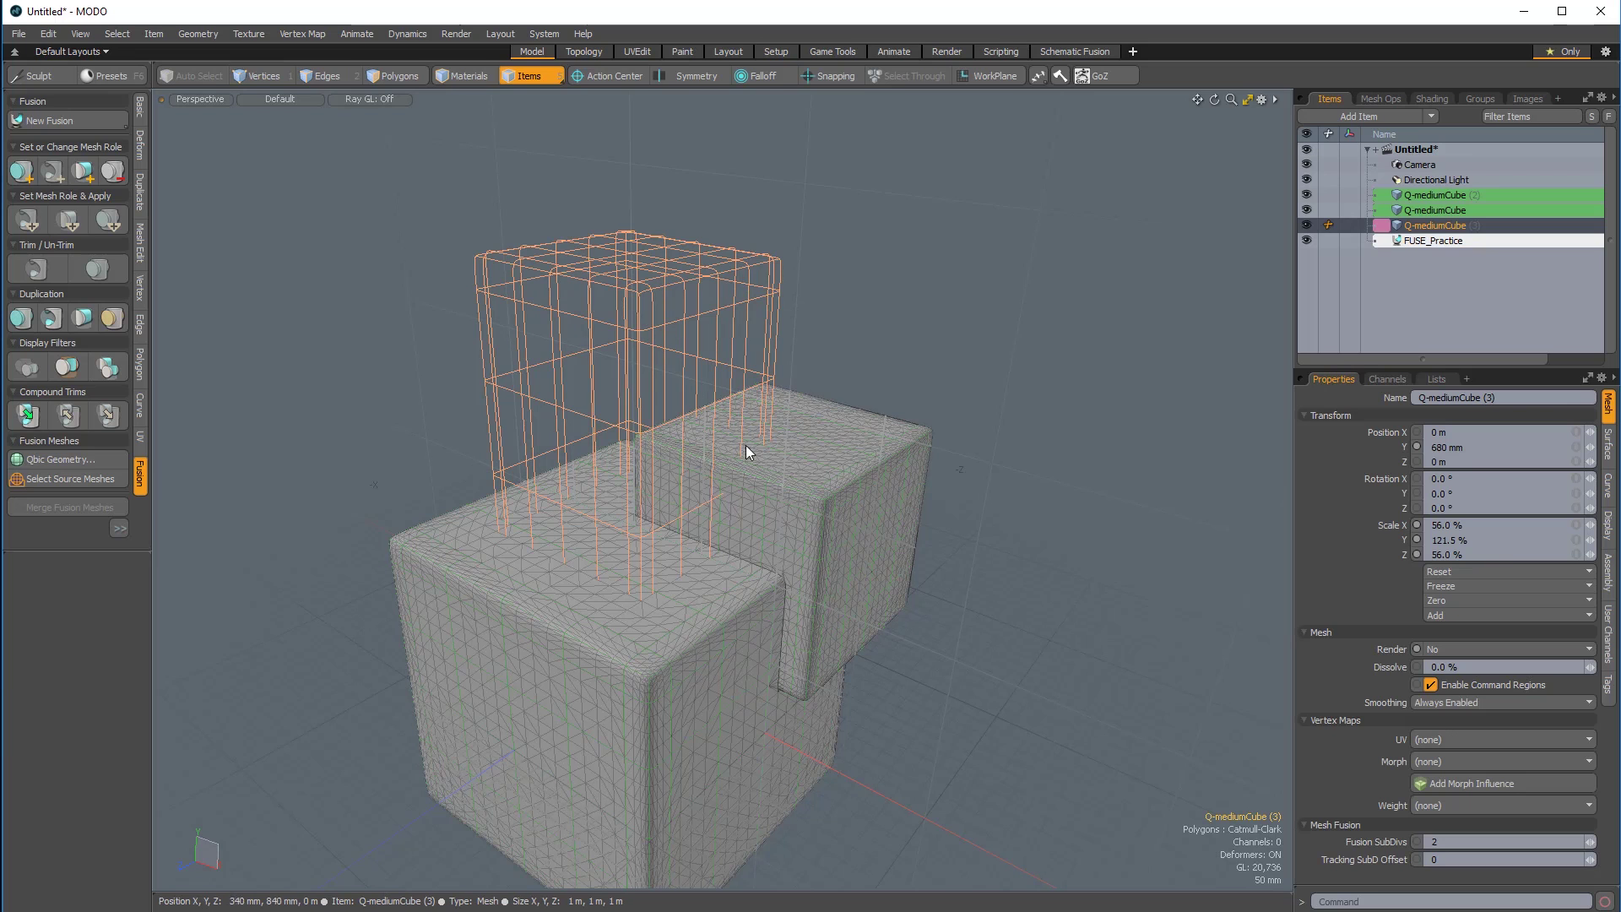
{"action": "left_click_drag", "start_coordinate": [711, 643], "coordinate": [699, 630], "text": "alt"}
{"action": "left_click", "coordinate": [699, 630]}
{"action": "left_click", "coordinate": [699, 629]}
{"action": "left_click", "coordinate": [823, 494]}
{"action": "left_click_drag", "start_coordinate": [823, 494], "coordinate": [667, 363], "text": "alt"}
{"action": "left_click_drag", "start_coordinate": [823, 489], "coordinate": [774, 493], "text": "alt"}
{"action": "left_click_drag", "start_coordinate": [692, 633], "coordinate": [769, 494], "text": "alt"}
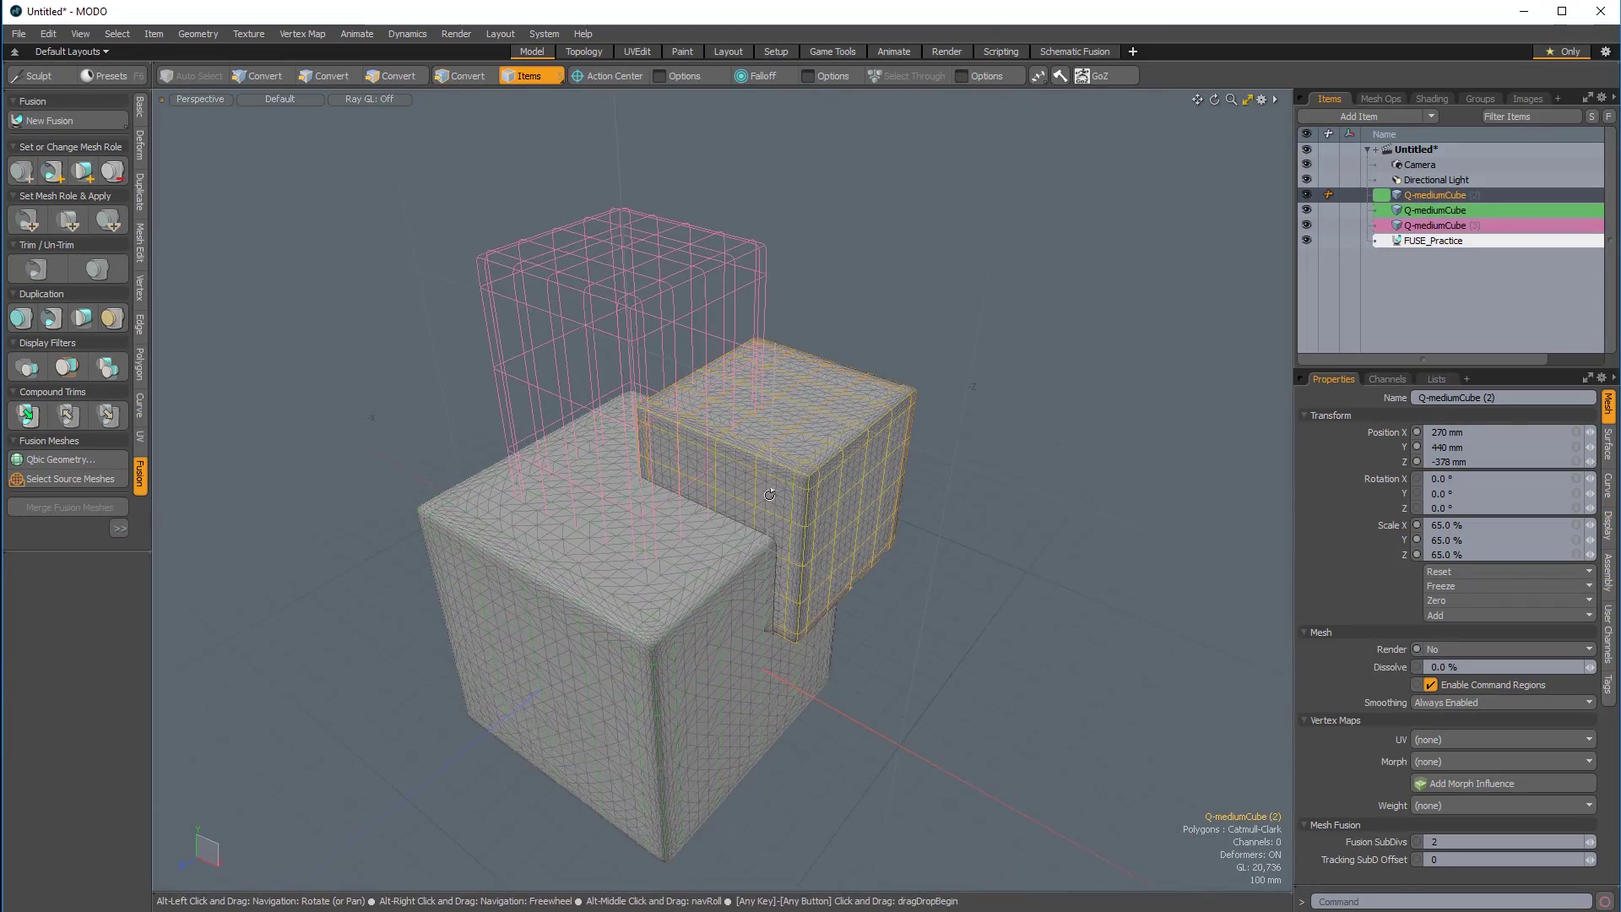
{"action": "left_click", "coordinate": [757, 291]}
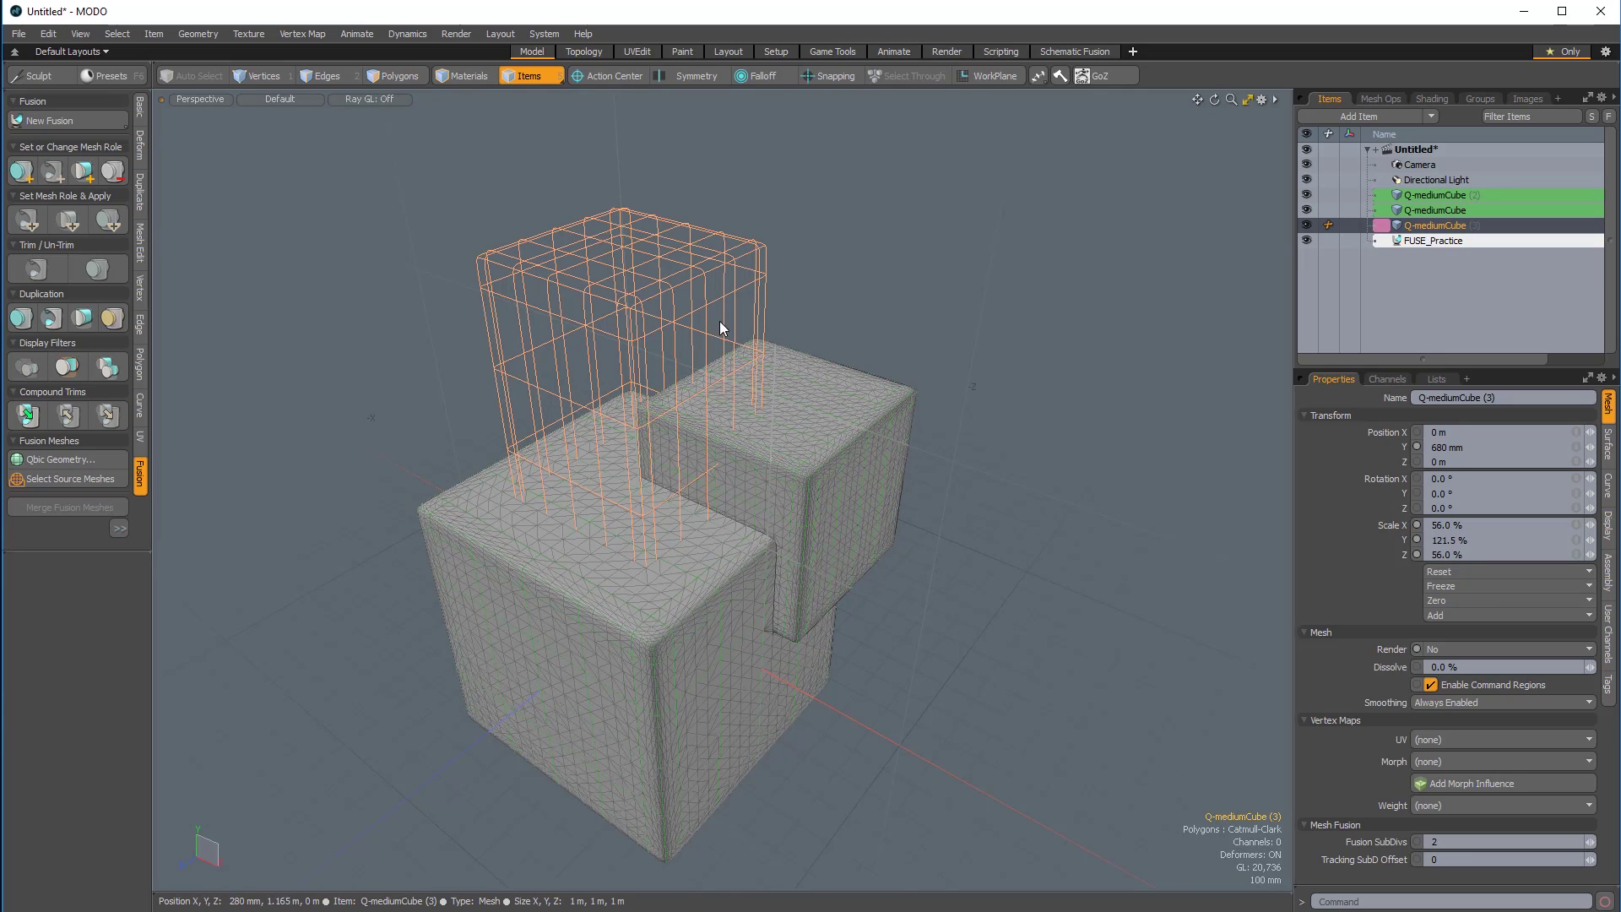
{"action": "left_click", "coordinate": [816, 397], "text": "shift"}
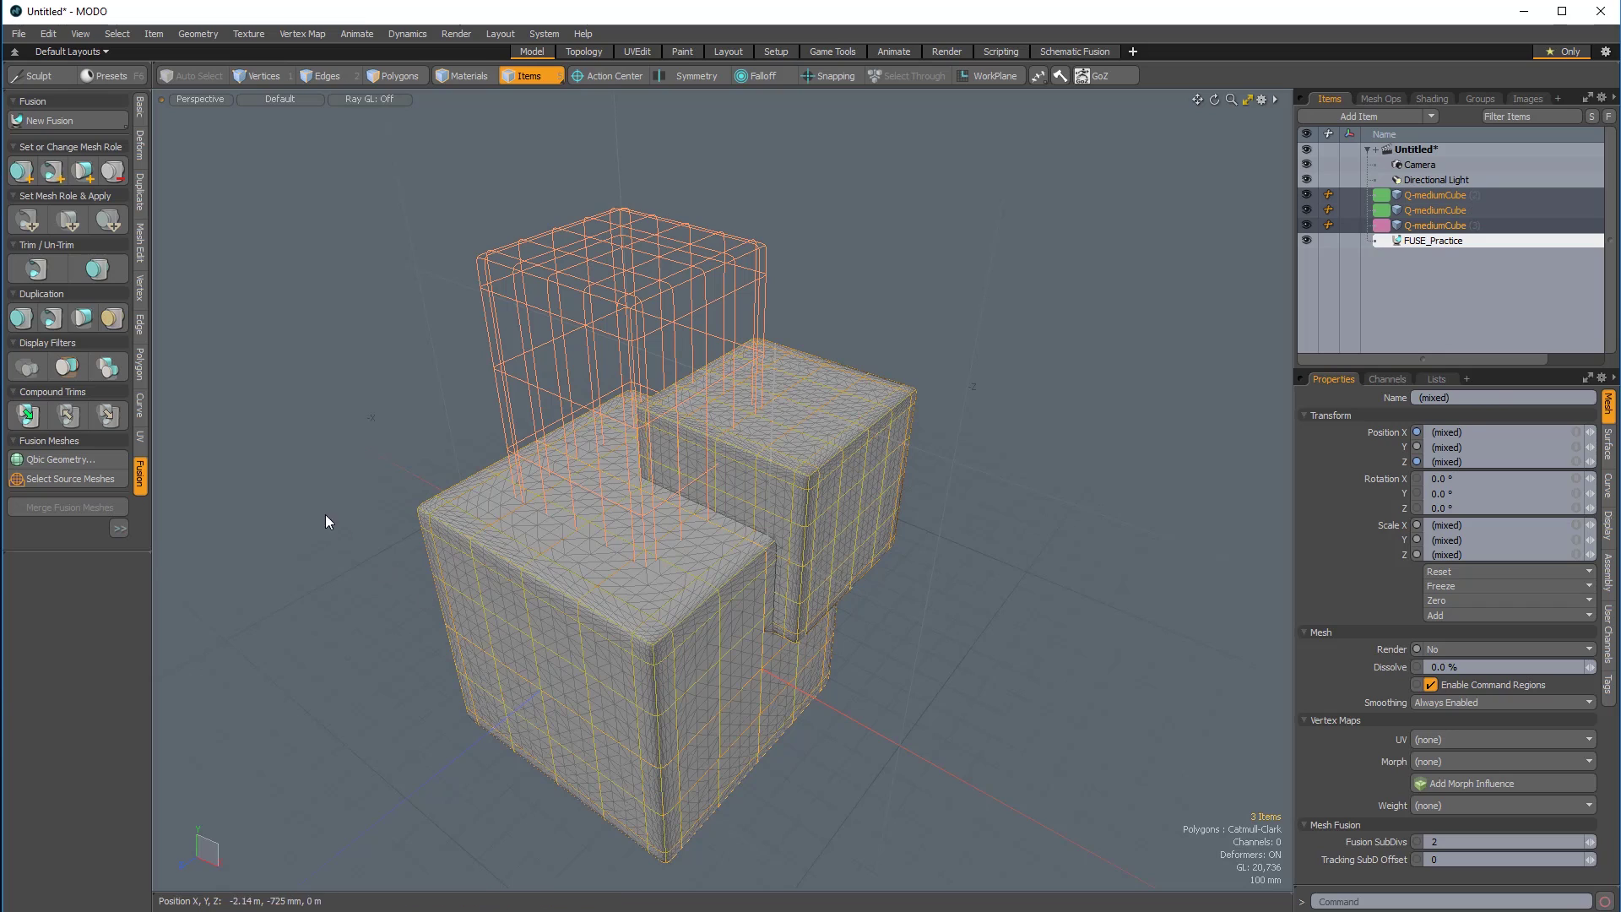
{"action": "left_click", "coordinate": [37, 270]}
{"action": "left_click_drag", "start_coordinate": [708, 307], "coordinate": [676, 557], "text": "alt"}
{"action": "left_click_drag", "start_coordinate": [675, 557], "coordinate": [1045, 246], "text": "ctrl+alt"}
Move the subtractive cube to about X 330 mm, Y -276 mm and Z -60 mm, against the large cube's lower side.
{"action": "left_click", "coordinate": [954, 212]}
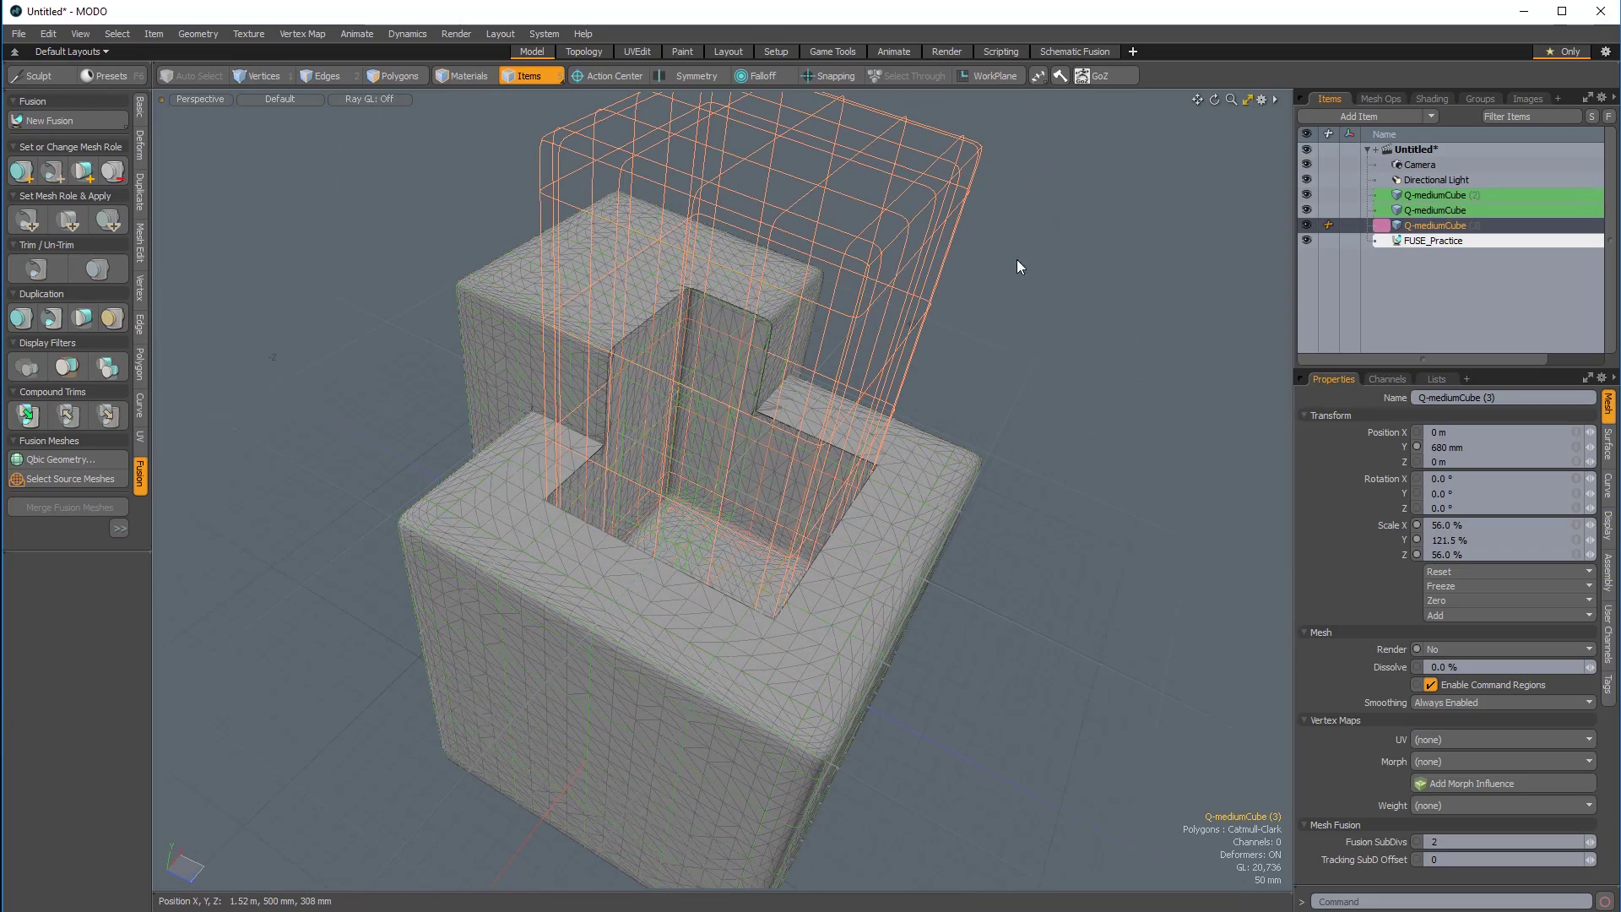
{"action": "key", "text": "w"}
{"action": "left_click_drag", "start_coordinate": [915, 272], "coordinate": [922, 327], "text": "alt"}
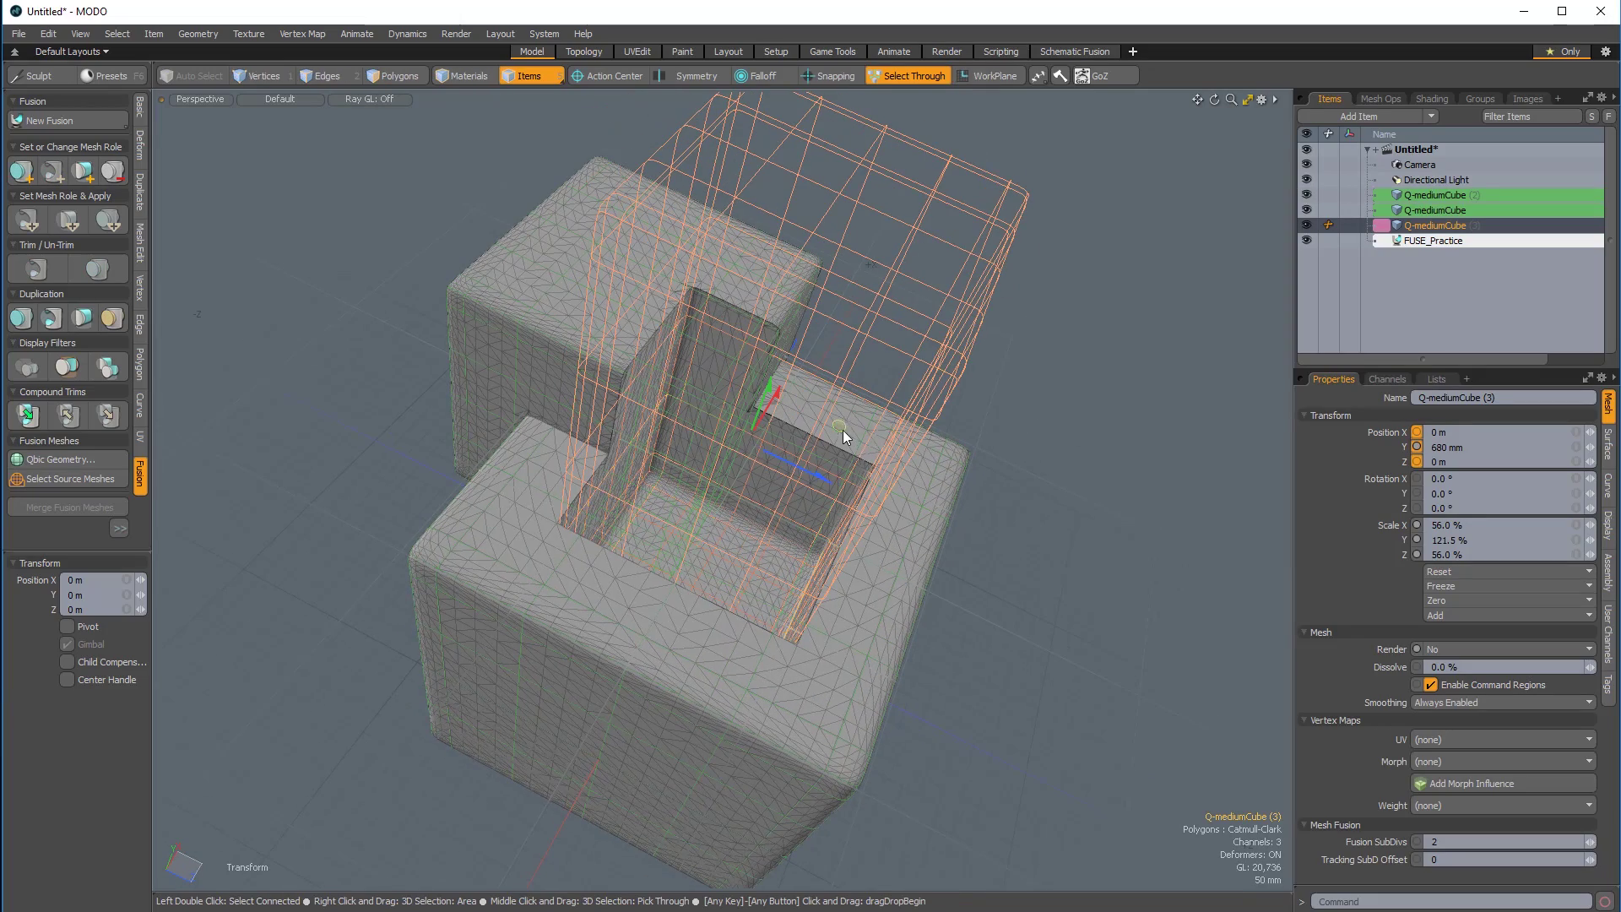
{"action": "left_click_drag", "start_coordinate": [840, 428], "coordinate": [866, 336]}
{"action": "left_click_drag", "start_coordinate": [955, 644], "coordinate": [742, 678], "text": "alt"}
{"action": "left_click_drag", "start_coordinate": [742, 642], "coordinate": [746, 549], "text": "alt"}
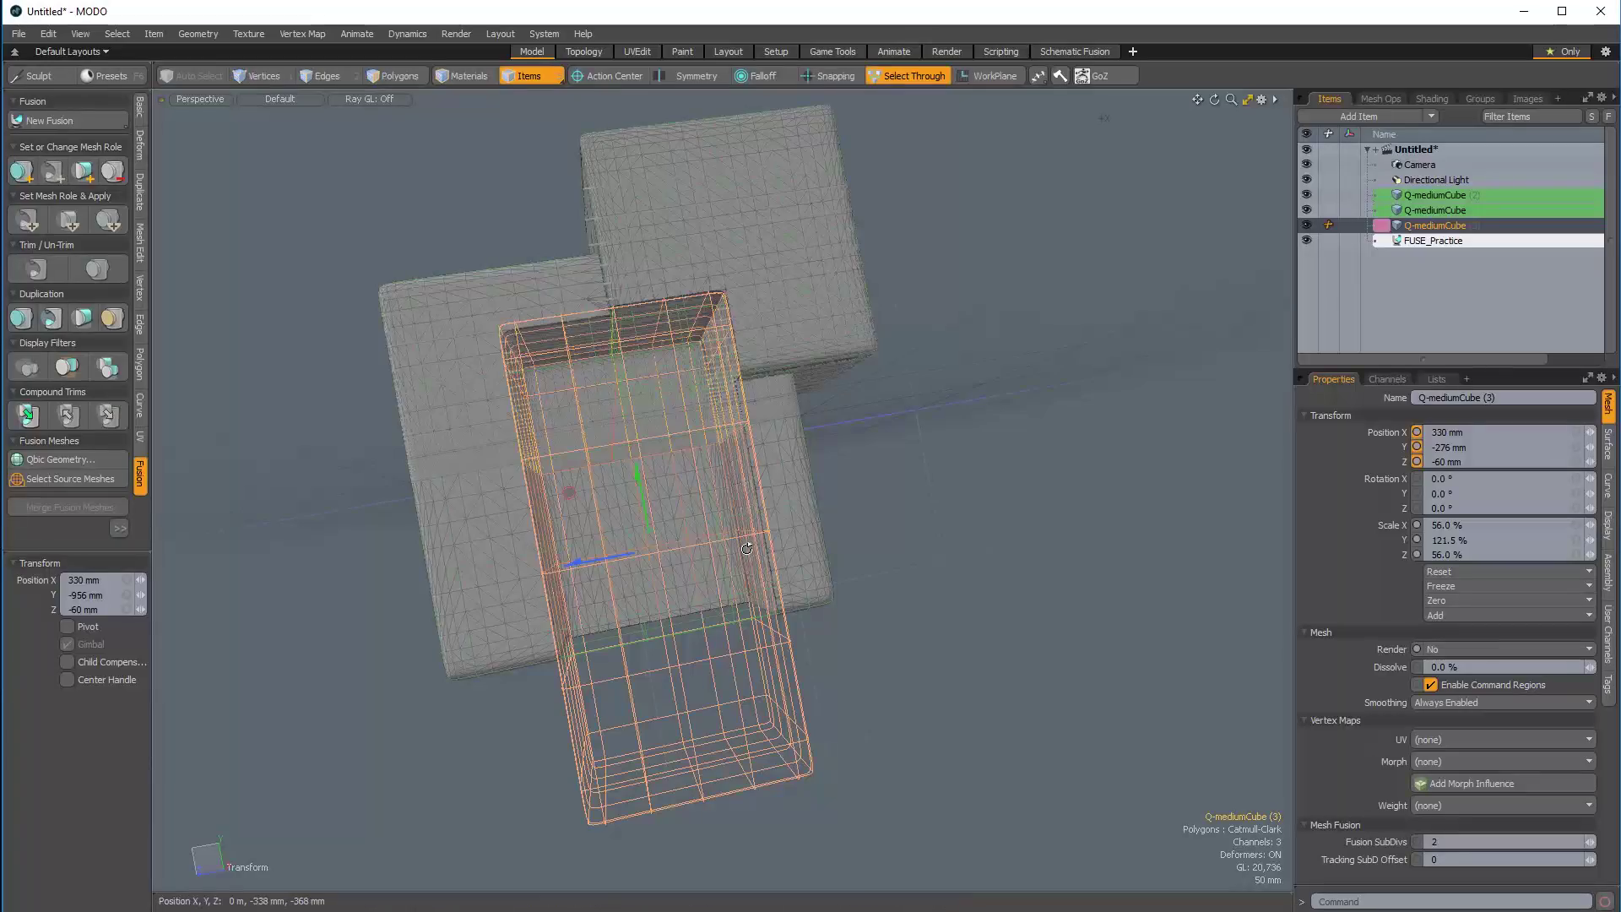
Widen the subtractive cube horizontally past the large cube's sides and deselect it.
{"action": "left_click_drag", "start_coordinate": [626, 544], "coordinate": [421, 618], "text": "alt"}
{"action": "left_click_drag", "start_coordinate": [541, 557], "coordinate": [578, 573], "text": "alt"}
{"action": "left_click_drag", "start_coordinate": [661, 559], "coordinate": [781, 555], "text": "alt"}
{"action": "left_click_drag", "start_coordinate": [589, 524], "coordinate": [815, 572], "text": "alt"}
{"action": "left_click_drag", "start_coordinate": [639, 543], "coordinate": [599, 563]}
{"action": "left_click_drag", "start_coordinate": [603, 564], "coordinate": [772, 658], "text": "alt"}
{"action": "left_click", "coordinate": [979, 382]}
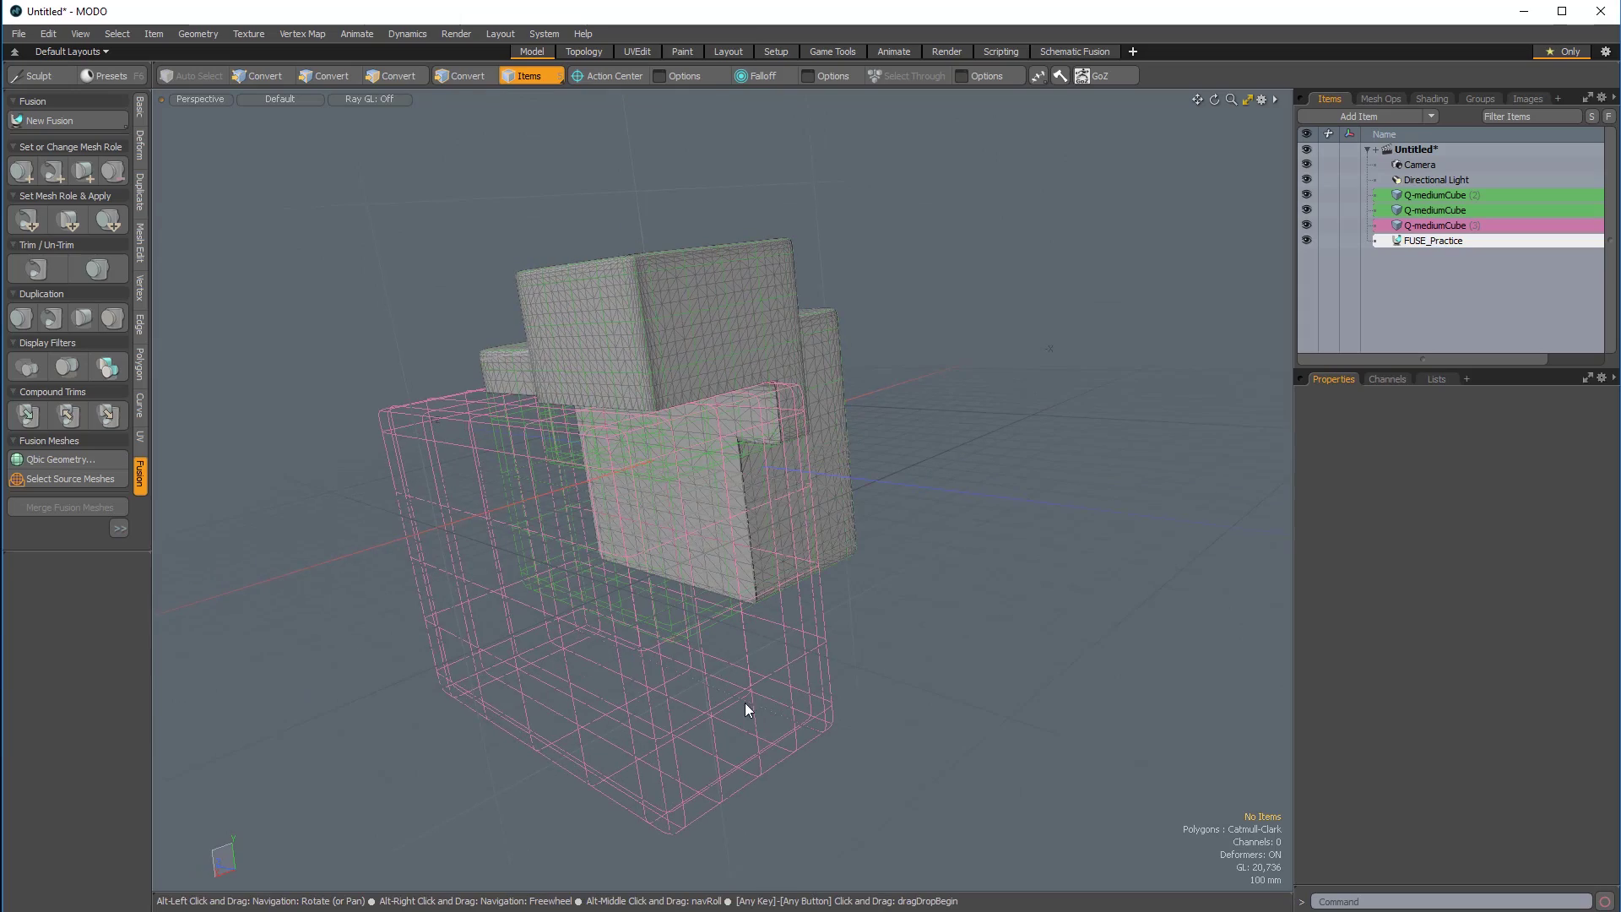
Examine the trimmed fusion and the subtractive wireframe from several angles.
{"action": "left_click_drag", "start_coordinate": [758, 809], "coordinate": [706, 550], "text": "alt"}
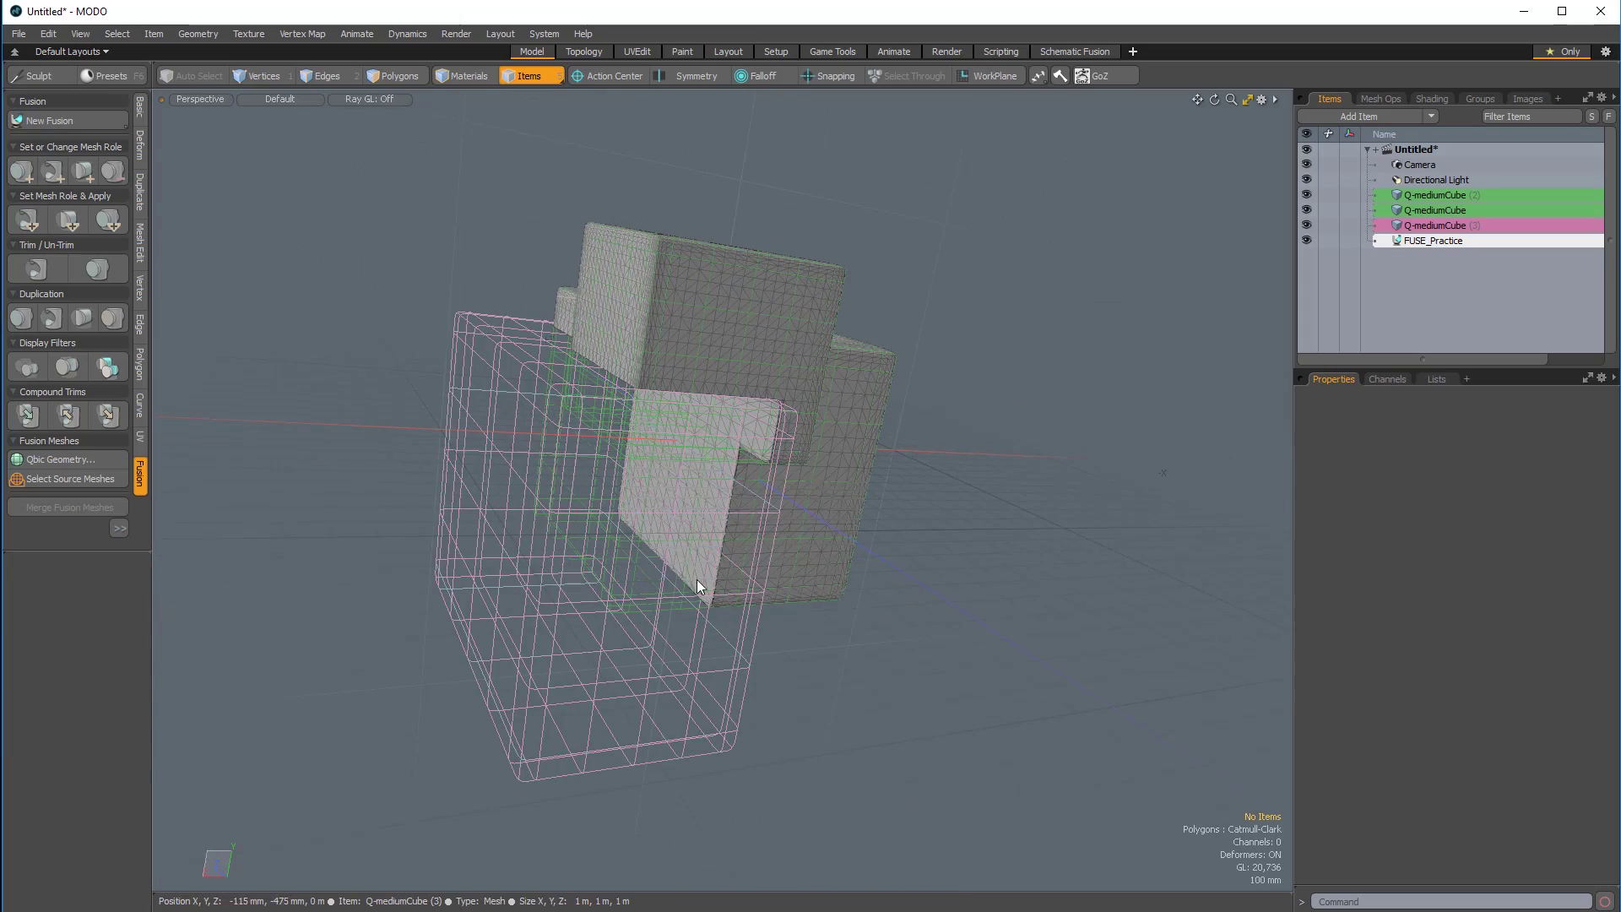
{"action": "left_click_drag", "start_coordinate": [737, 662], "coordinate": [949, 600], "text": "alt"}
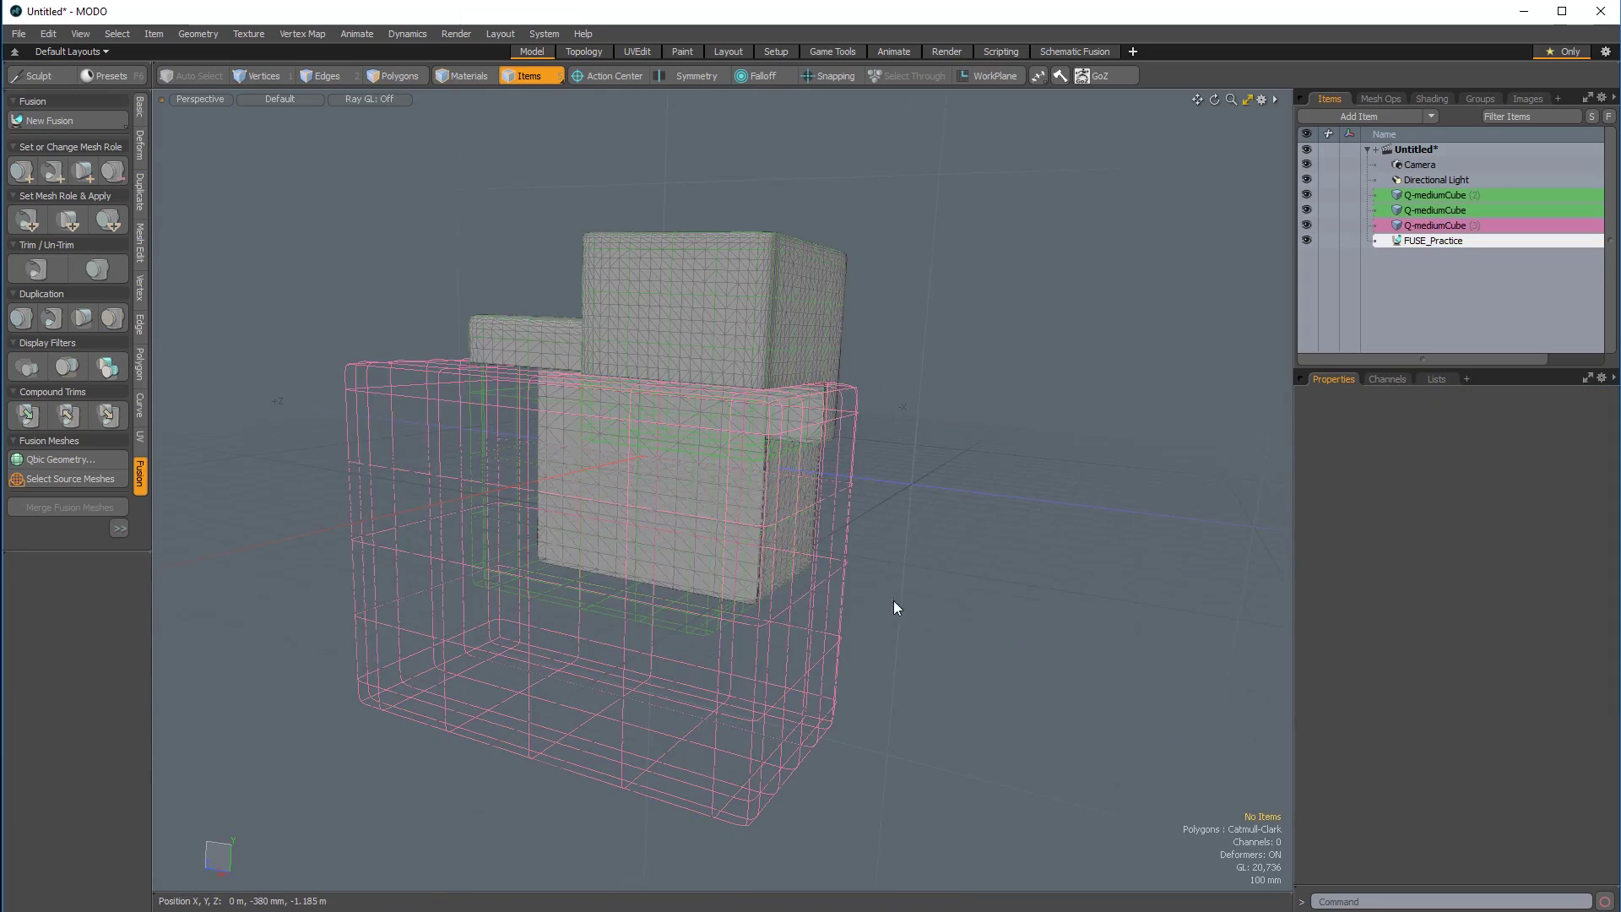
{"action": "left_click_drag", "start_coordinate": [741, 621], "coordinate": [989, 383], "text": "alt"}
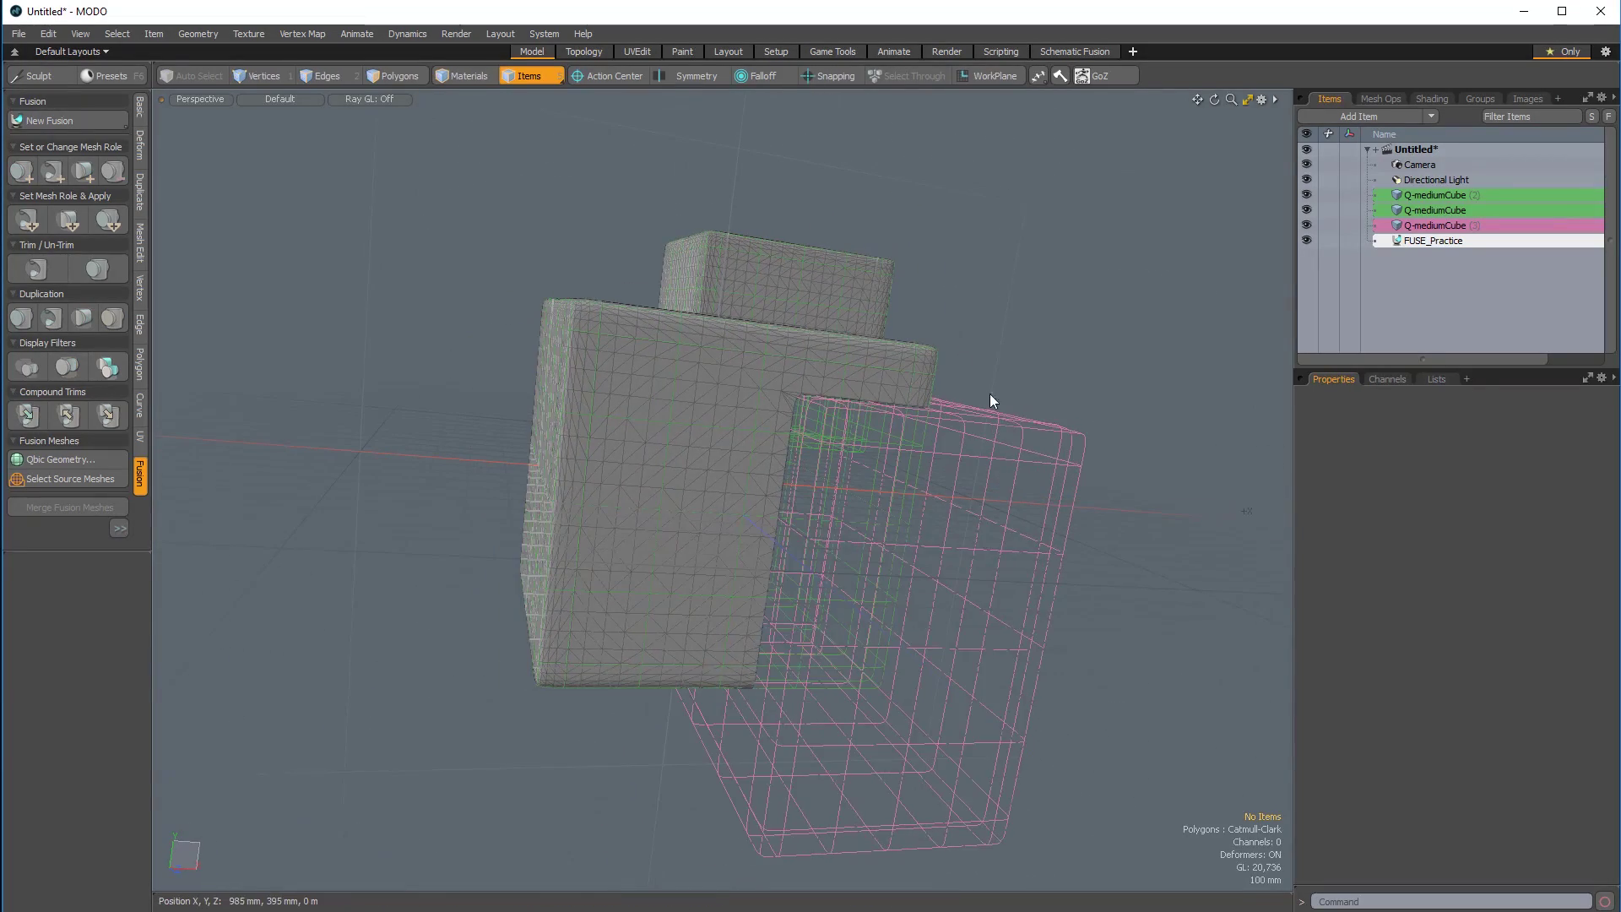
{"action": "left_click_drag", "start_coordinate": [770, 415], "coordinate": [784, 647], "text": "alt"}
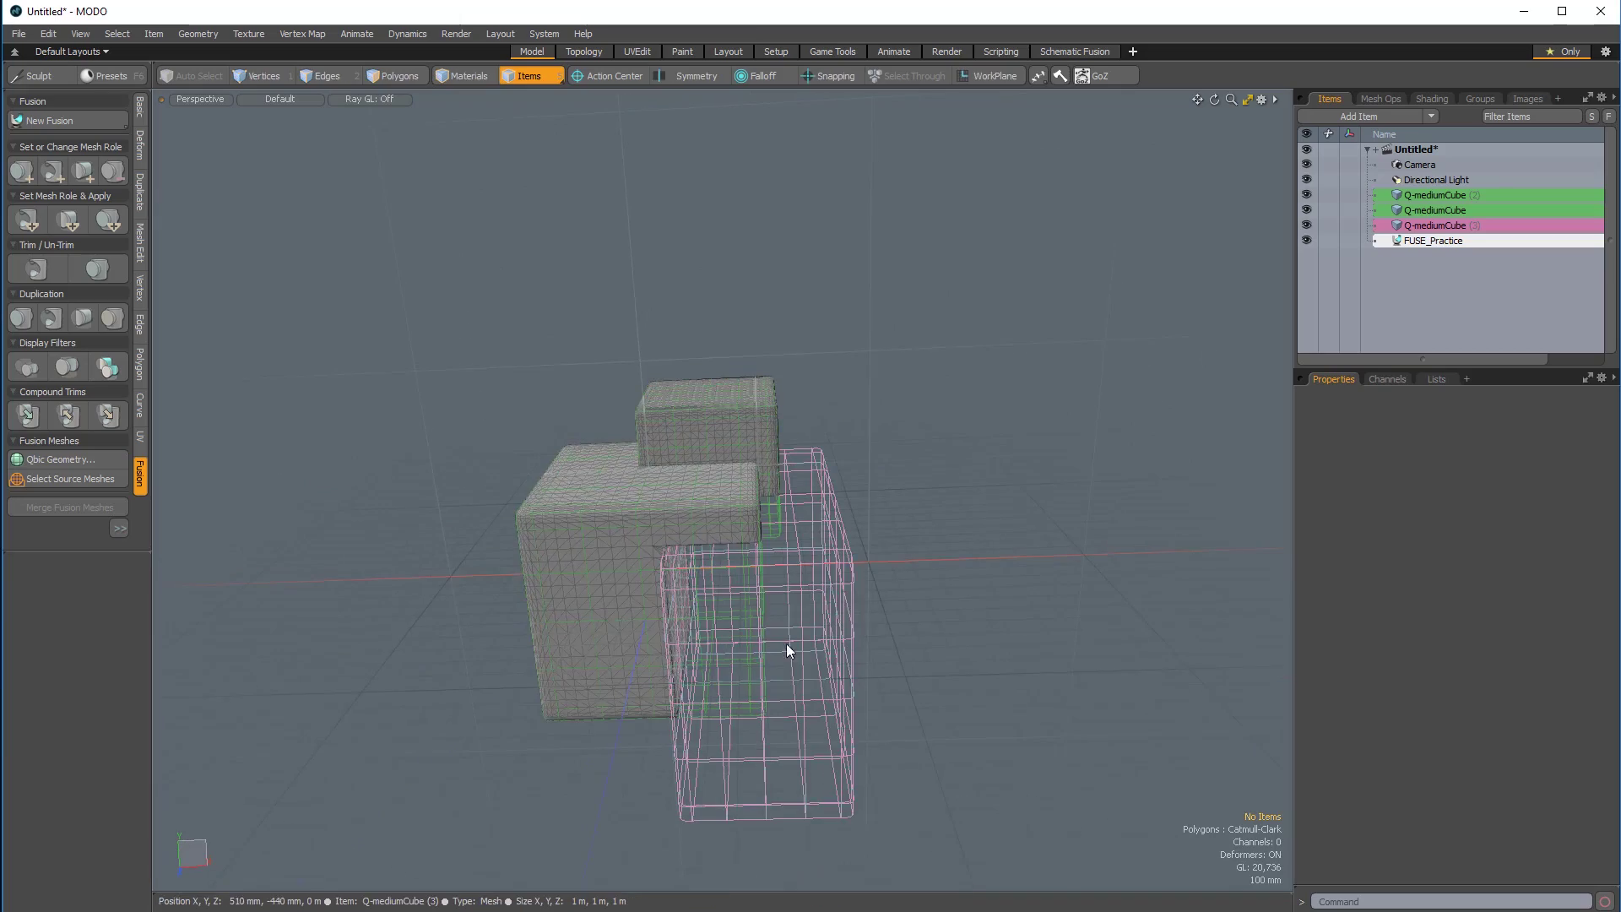
{"action": "left_click_drag", "start_coordinate": [941, 633], "coordinate": [645, 448], "text": "alt"}
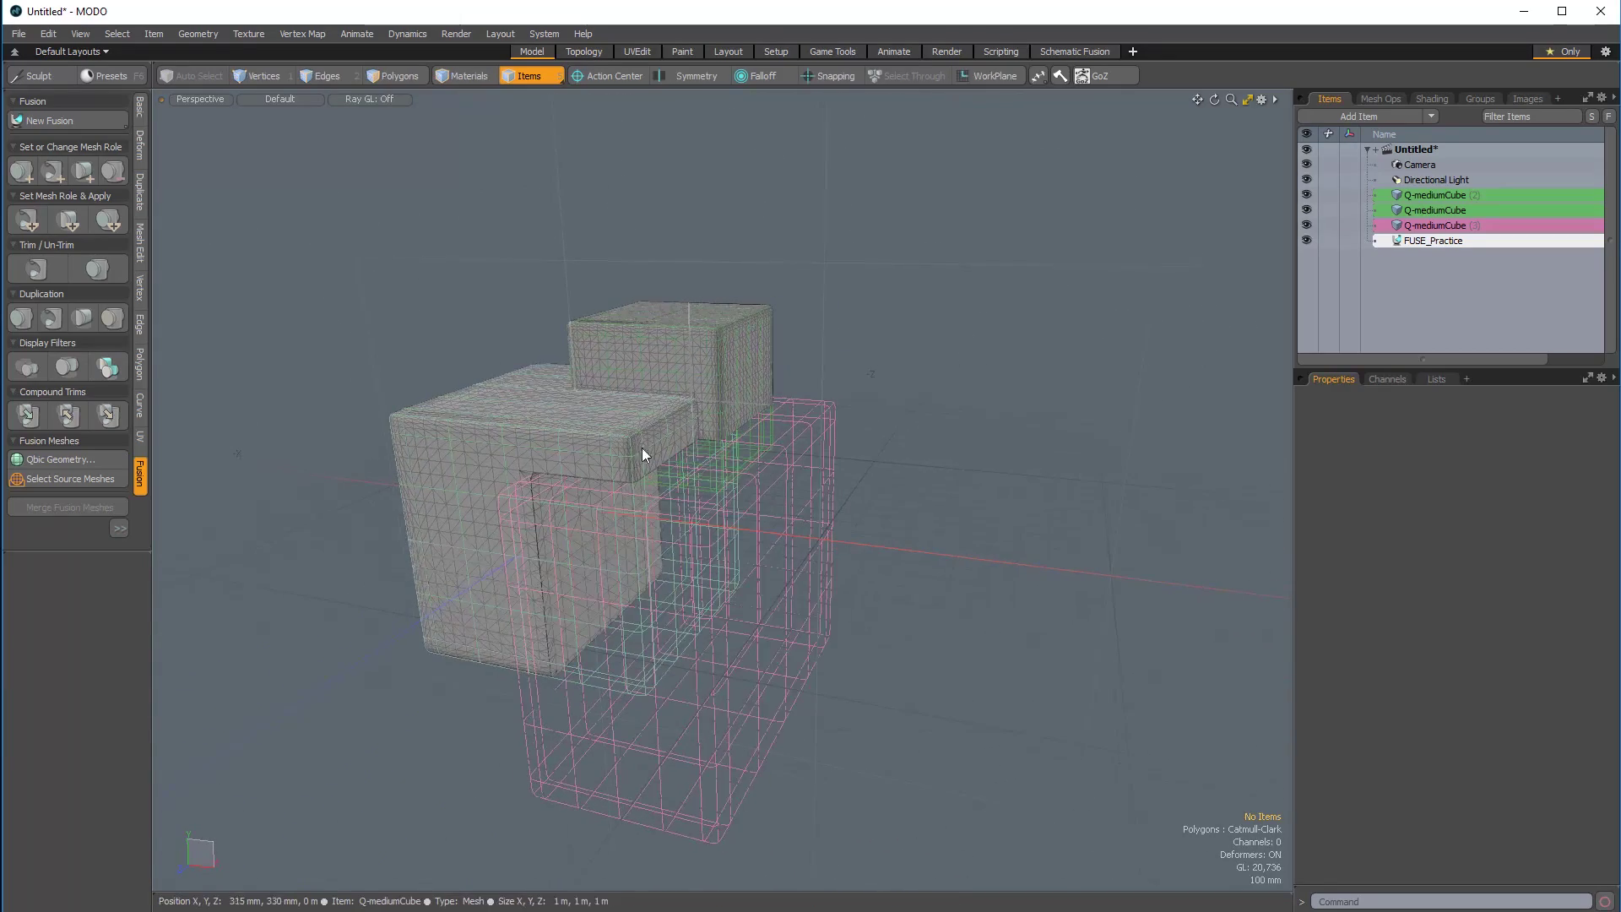
{"action": "left_click_drag", "start_coordinate": [573, 409], "coordinate": [365, 532], "text": "alt"}
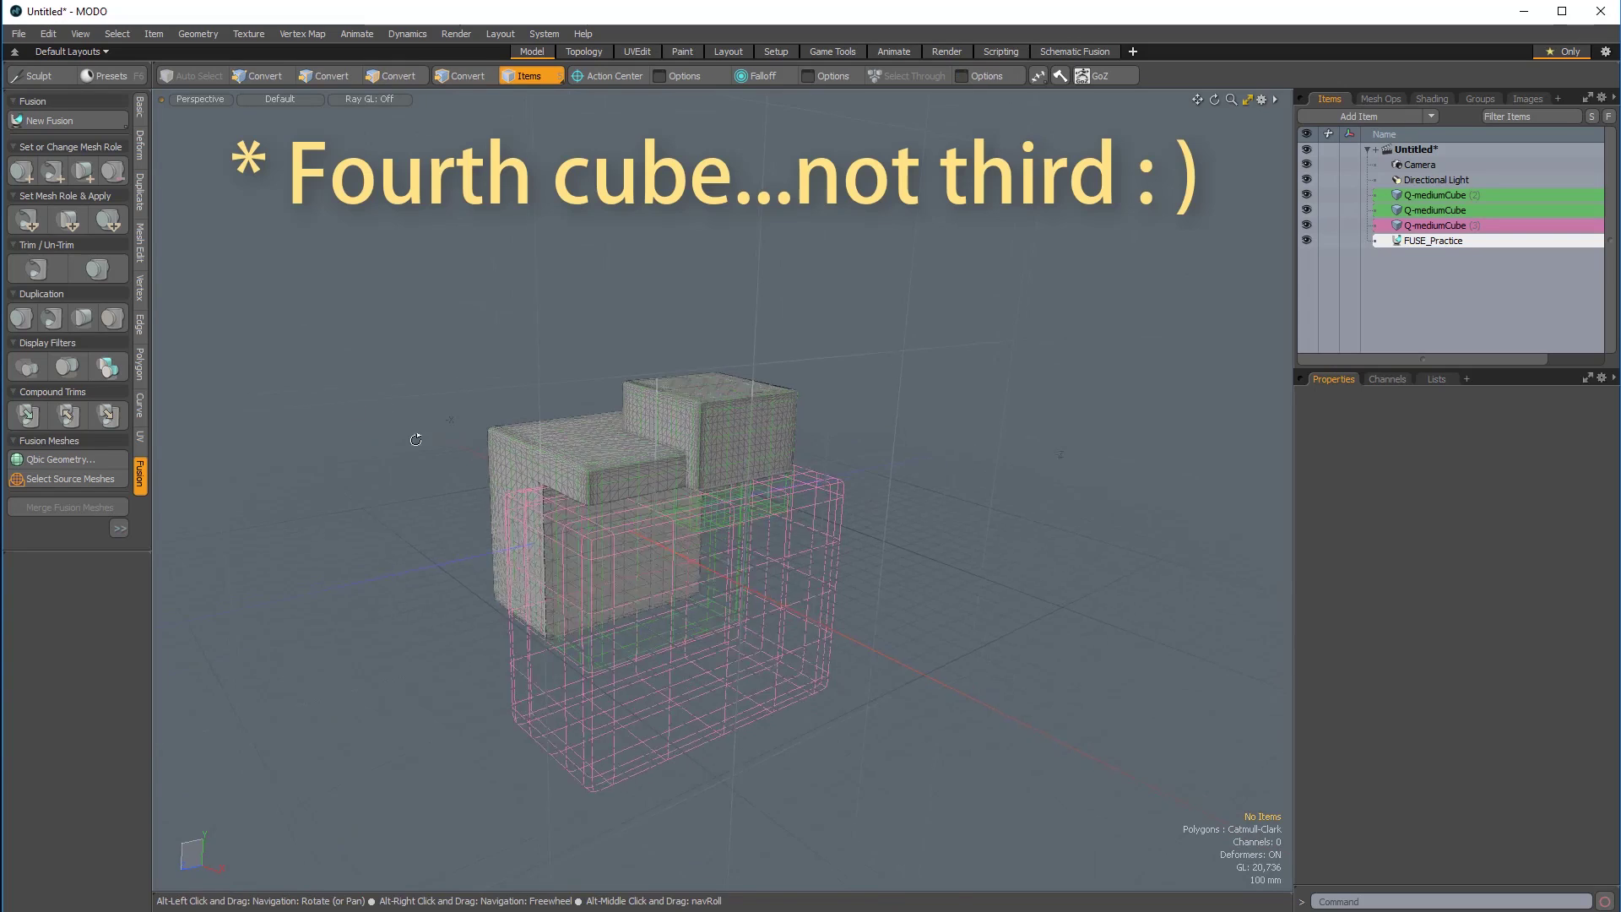
{"action": "left_click_drag", "start_coordinate": [388, 402], "coordinate": [546, 532], "text": "alt"}
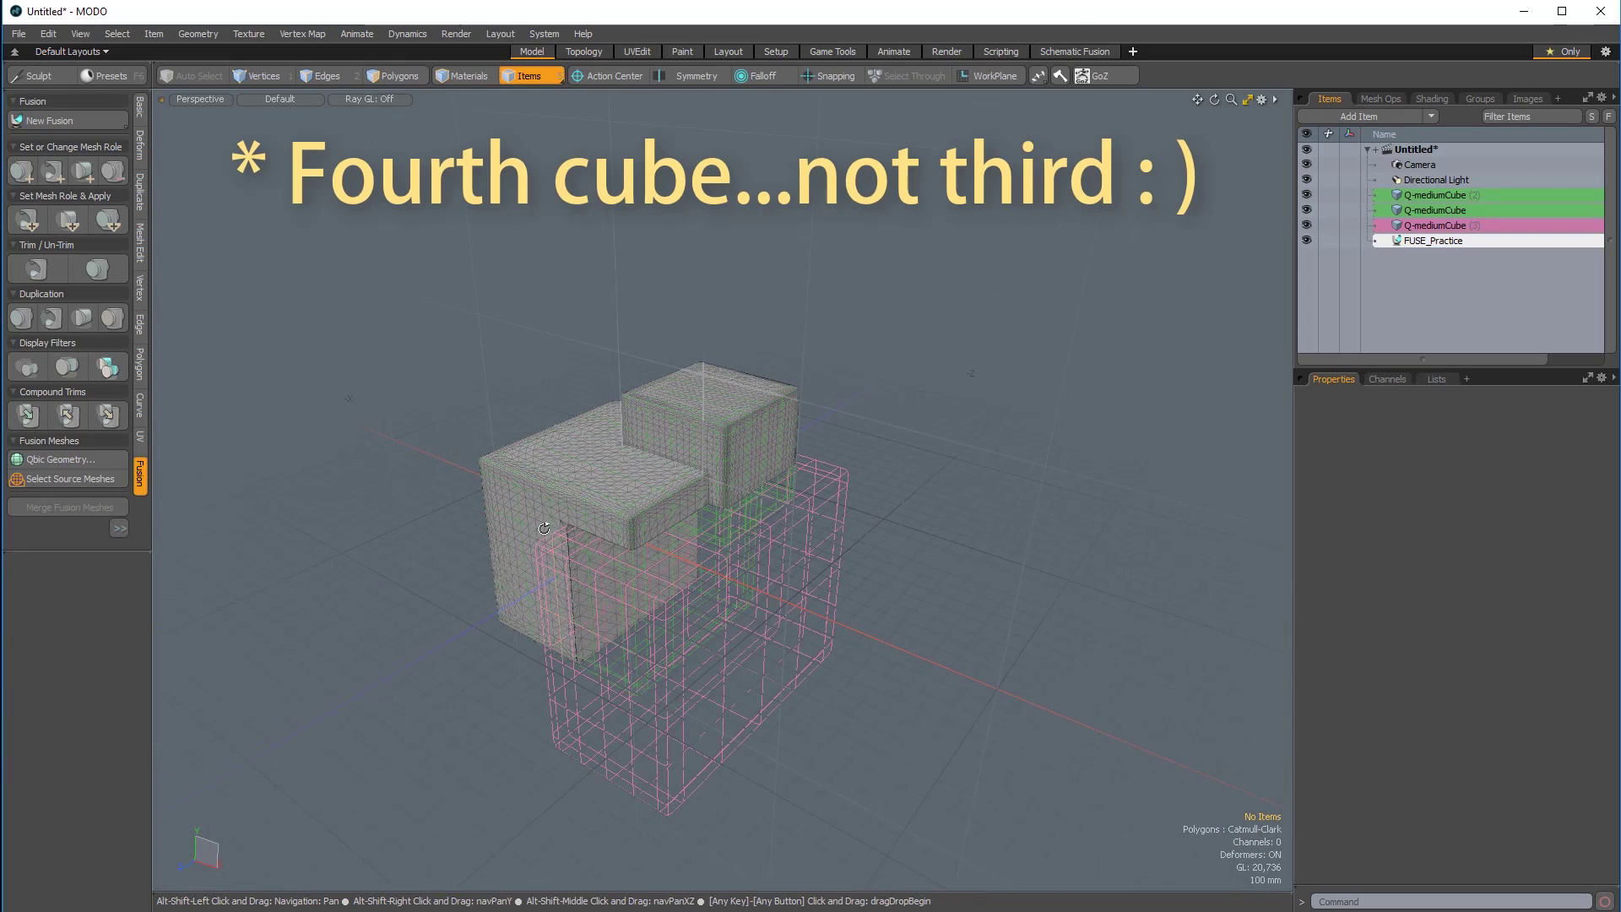
Add a fourth Q-MediumCube from the Qbic presets and place it directly above FUSE_Practice in the item list.
{"action": "left_click", "coordinate": [85, 457]}
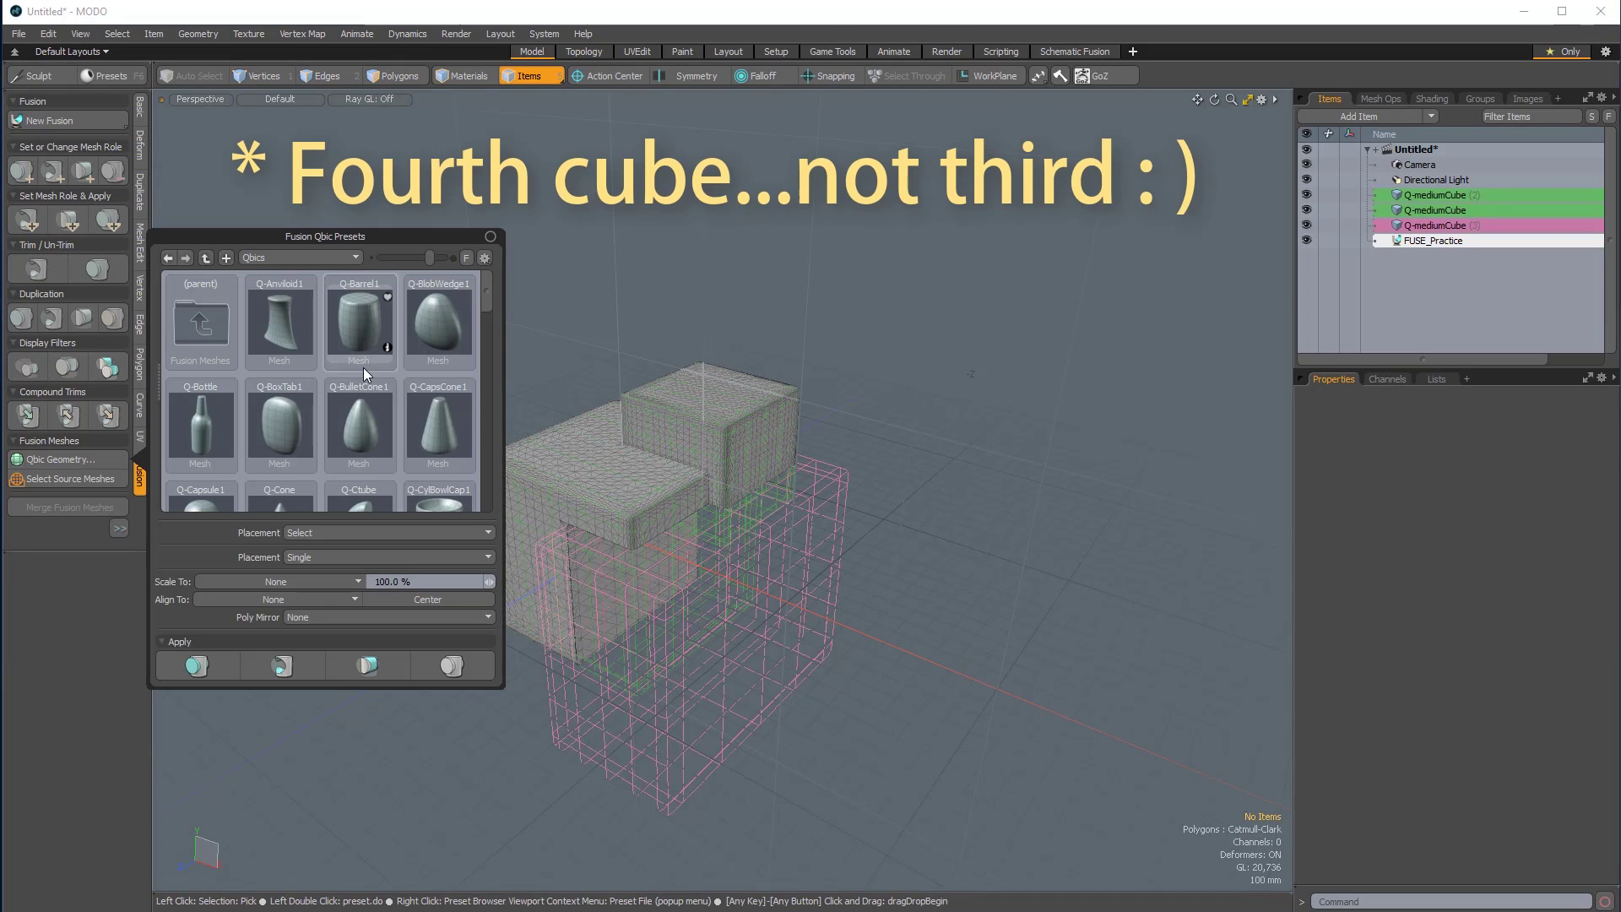
{"action": "scroll", "coordinate": [363, 371], "scroll_direction": "down", "scroll_amount": 5}
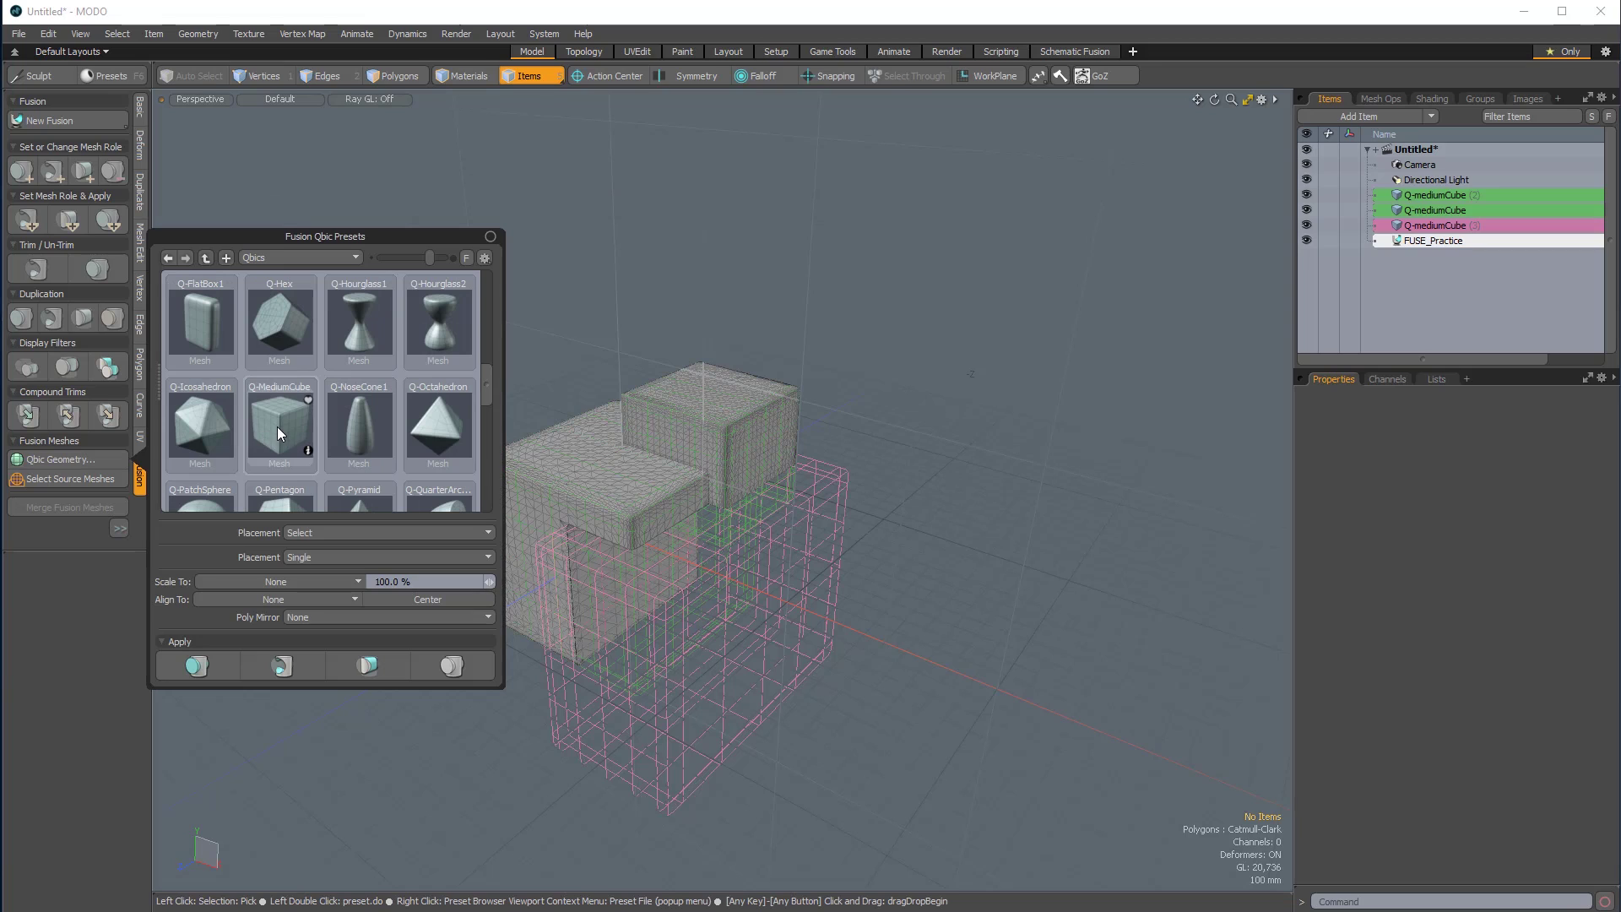
{"action": "double_click", "coordinate": [279, 429]}
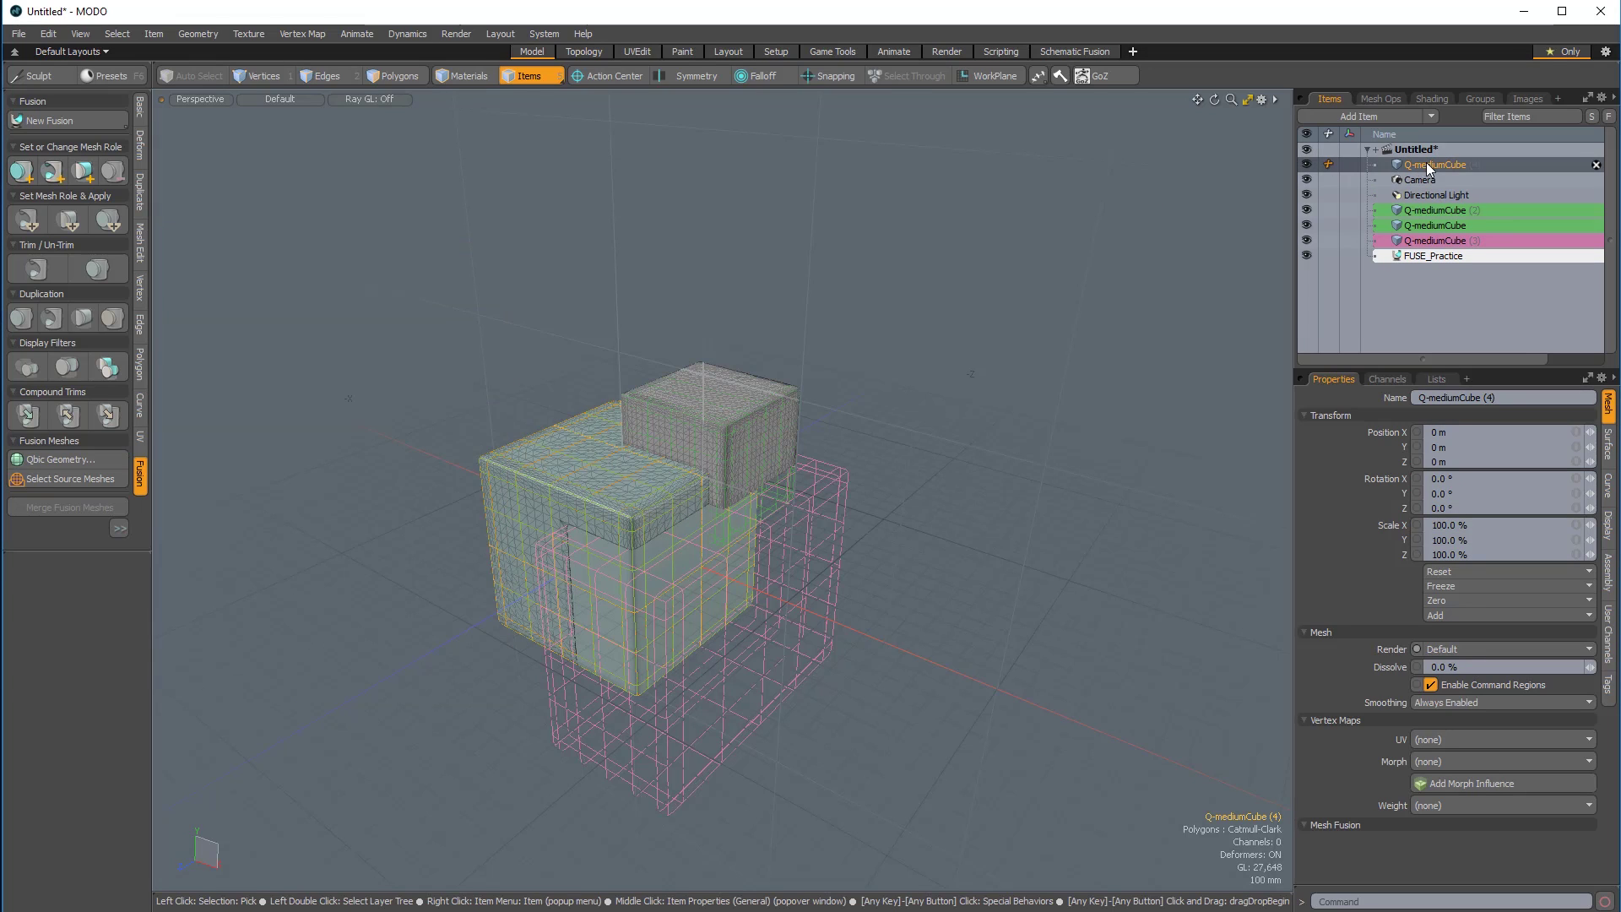
{"action": "left_click_drag", "start_coordinate": [1432, 164], "coordinate": [1427, 250]}
Scale the fourth cube into a tall column at X 51.5%, Y 223.5% and Z 51.5%.
{"action": "left_click_drag", "start_coordinate": [879, 601], "coordinate": [814, 563], "text": "alt"}
{"action": "key", "text": "r"}
{"action": "left_click_drag", "start_coordinate": [615, 512], "coordinate": [625, 508], "text": "alt"}
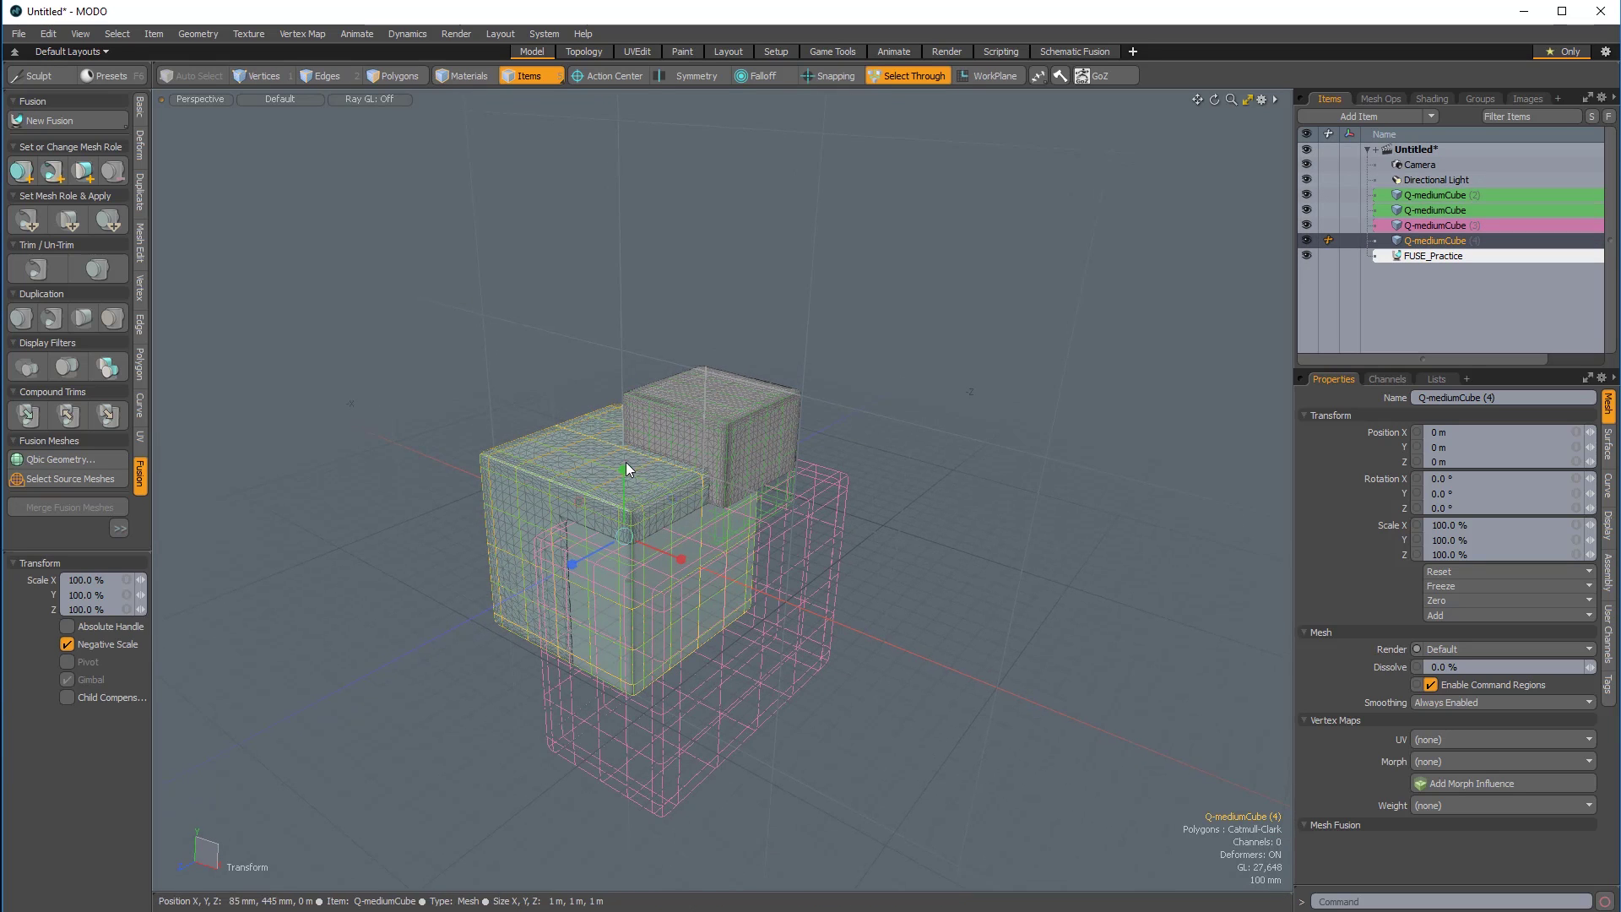
{"action": "left_click", "coordinate": [632, 463]}
{"action": "left_click", "coordinate": [1441, 240]}
{"action": "left_click_drag", "start_coordinate": [629, 468], "coordinate": [624, 375]}
{"action": "left_click_drag", "start_coordinate": [630, 585], "coordinate": [736, 537]}
{"action": "left_click_drag", "start_coordinate": [885, 815], "coordinate": [656, 328], "text": "alt"}
{"action": "key", "text": "Escape"}
Set the tall column's mesh role to Intersect Trim and deselect it.
{"action": "left_click", "coordinate": [656, 321]}
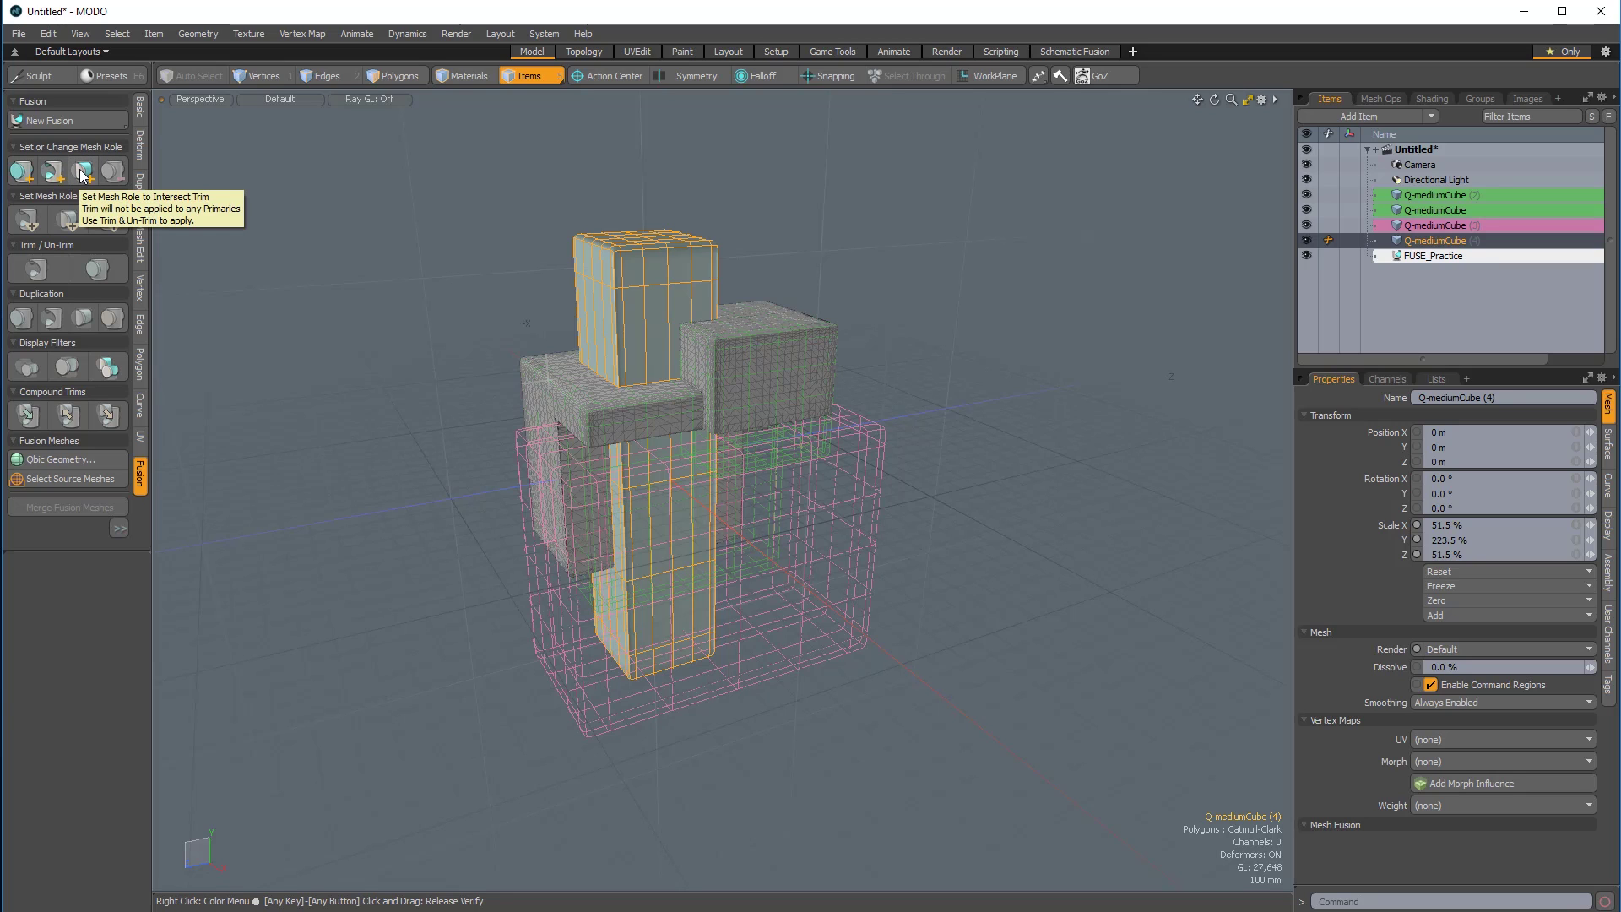
{"action": "left_click", "coordinate": [352, 210]}
{"action": "left_click_drag", "start_coordinate": [351, 209], "coordinate": [767, 404], "text": "alt"}
Apply the column's intersect trim to both primary cubes and clear the selection.
{"action": "left_click", "coordinate": [660, 299]}
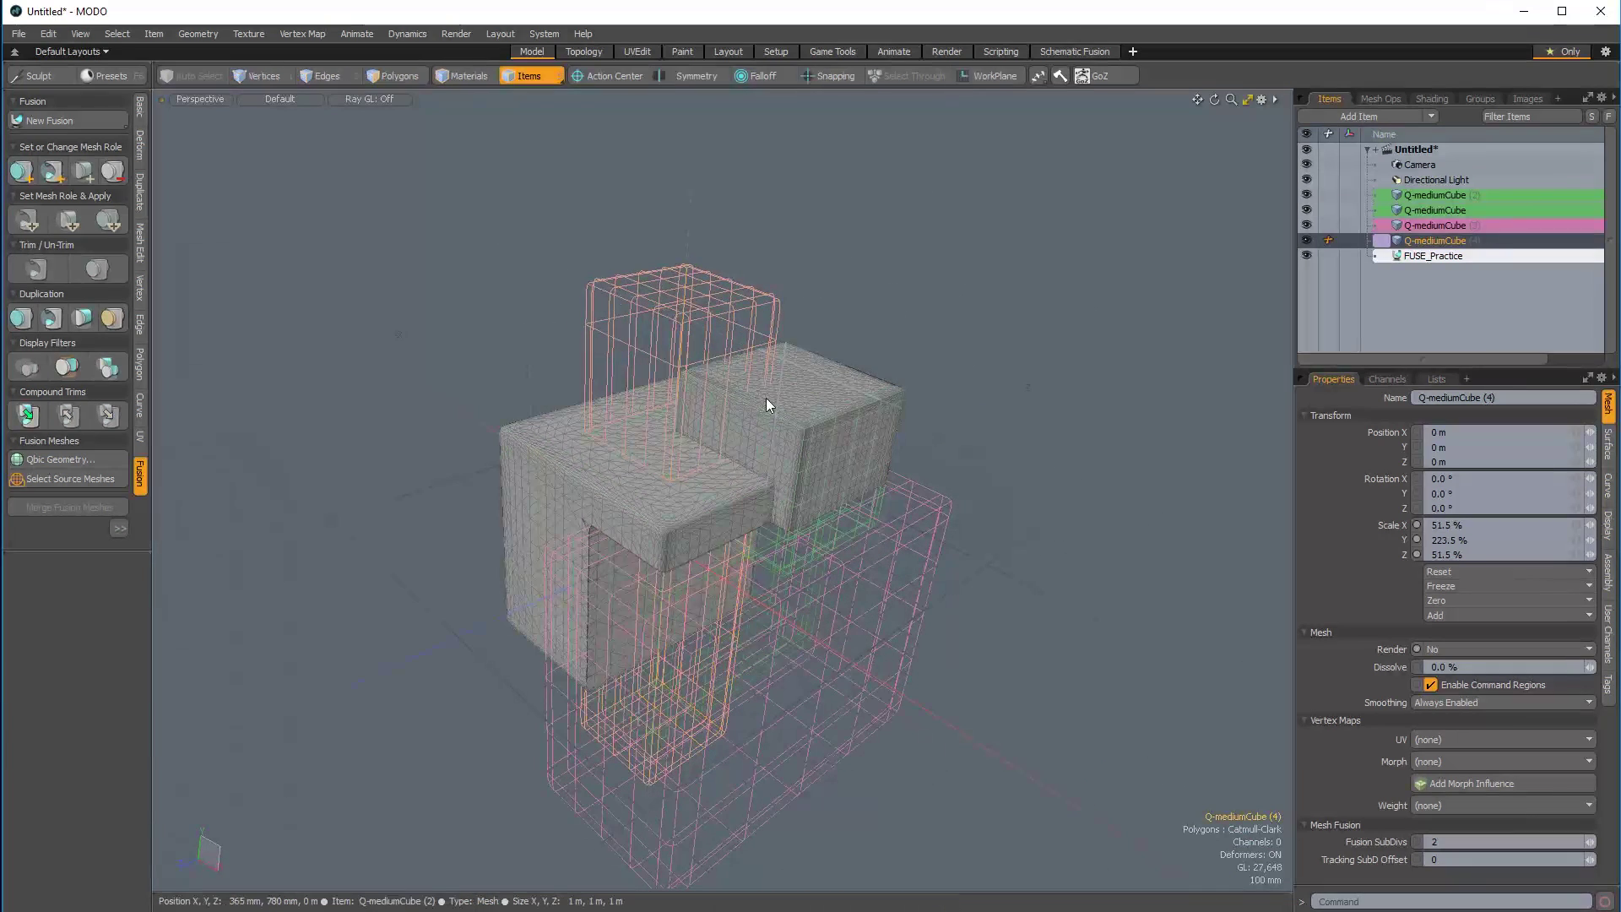
{"action": "left_click", "coordinate": [813, 401], "text": "shift"}
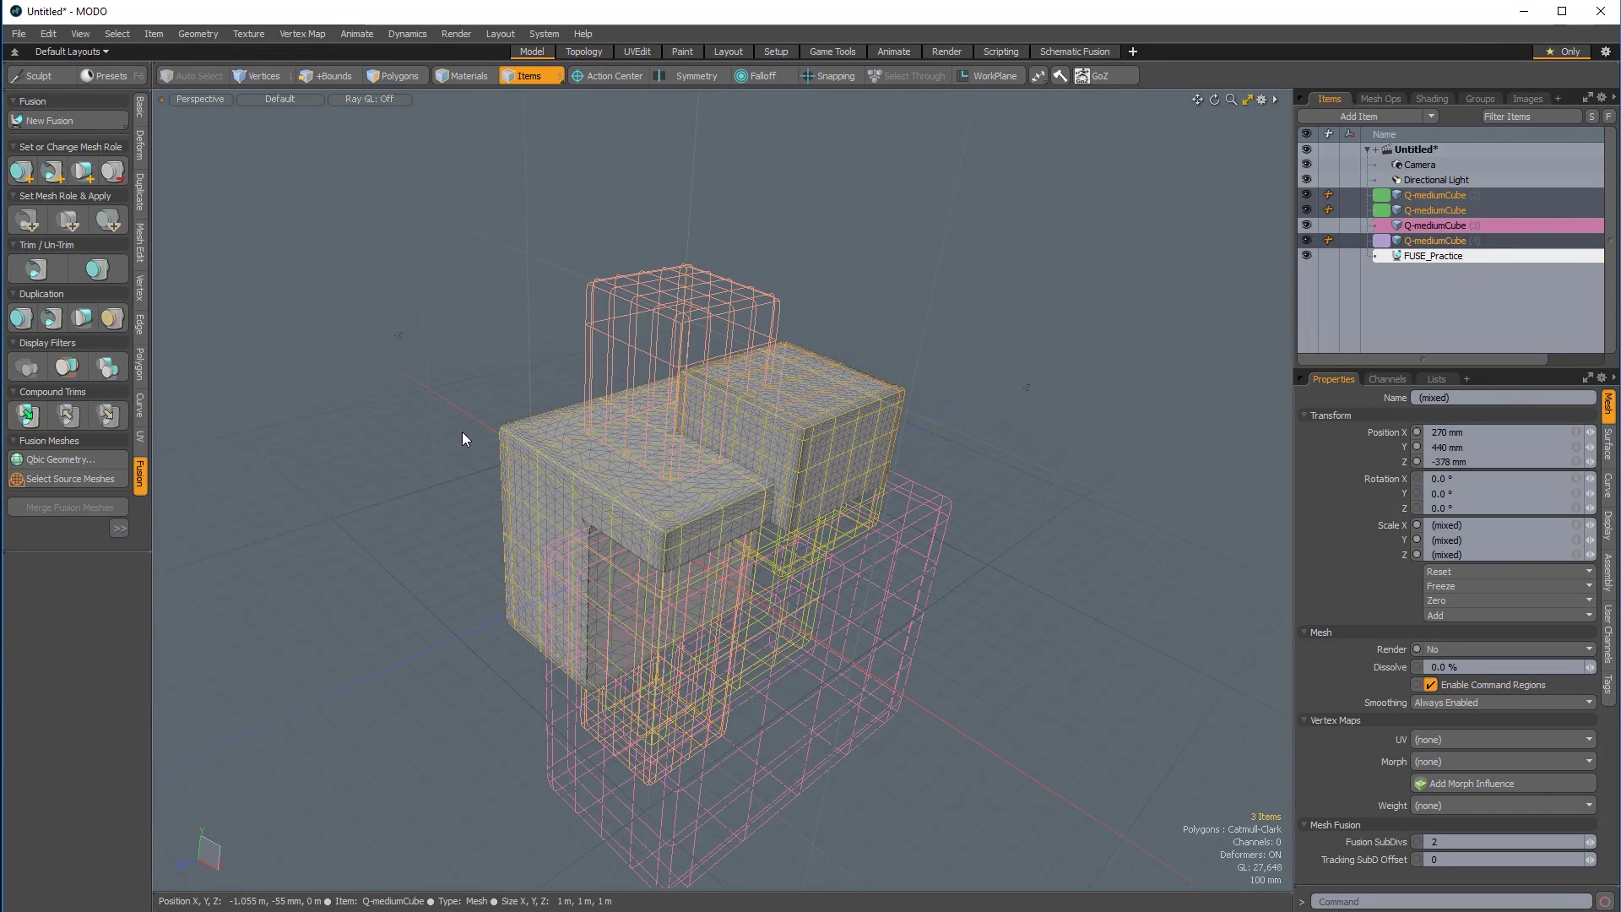
{"action": "left_click", "coordinate": [37, 269]}
{"action": "left_click", "coordinate": [304, 355]}
{"action": "left_click_drag", "start_coordinate": [1009, 568], "coordinate": [920, 532], "text": "alt"}
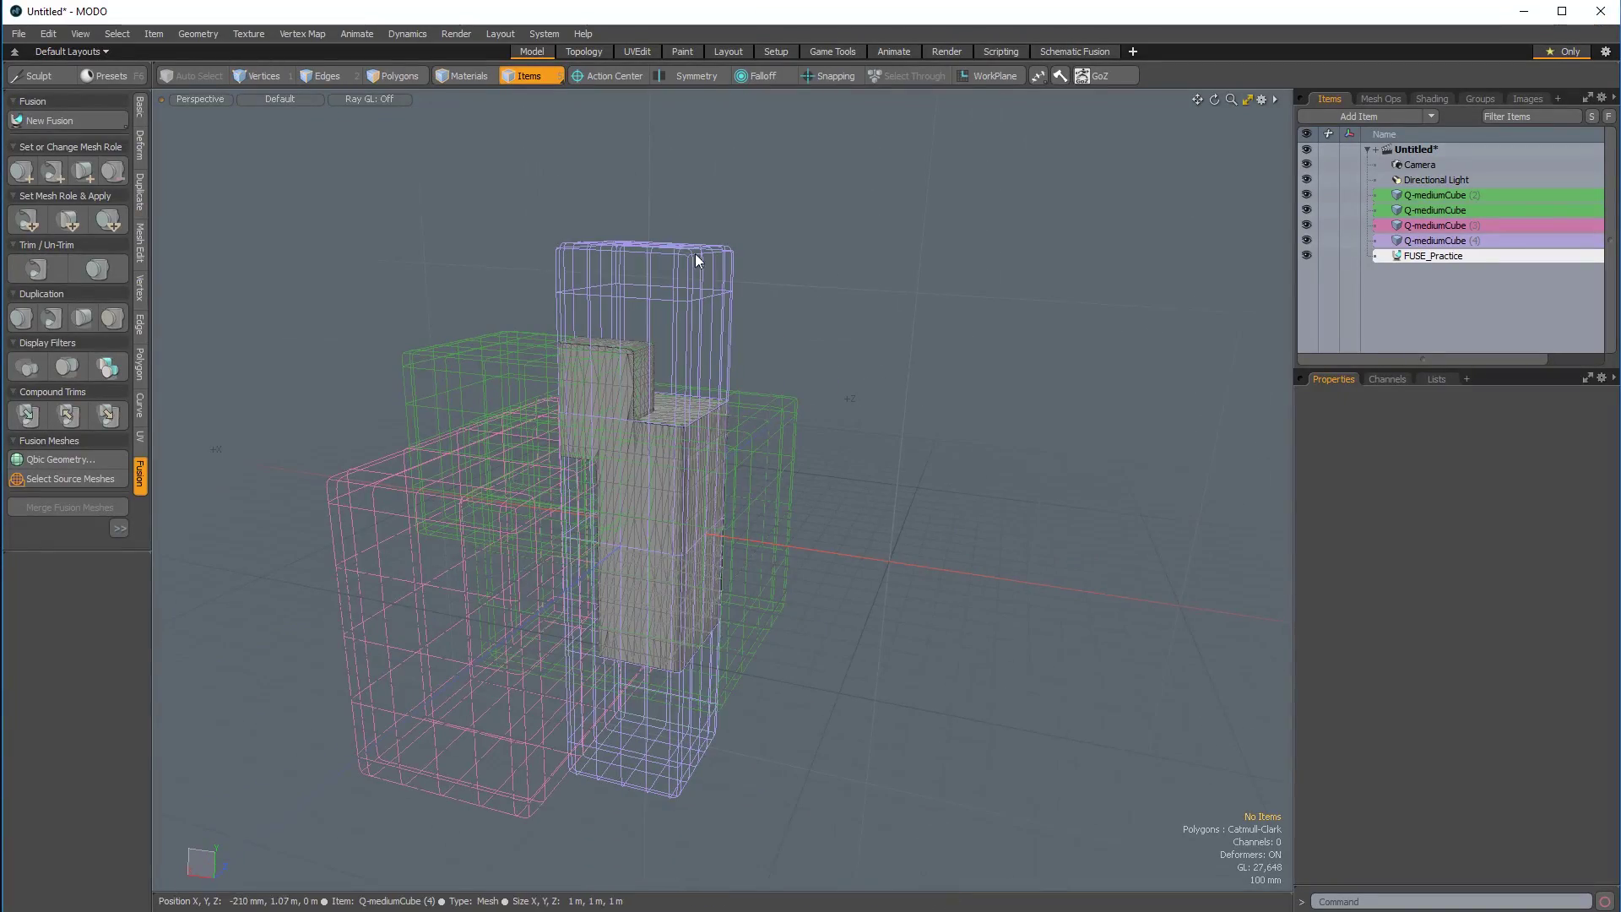
Move the intersecting column within the fusion so it overlaps the subtractive cube, and drop the move tool.
{"action": "left_click_drag", "start_coordinate": [647, 260], "coordinate": [624, 316], "text": "alt"}
{"action": "left_click", "coordinate": [641, 257]}
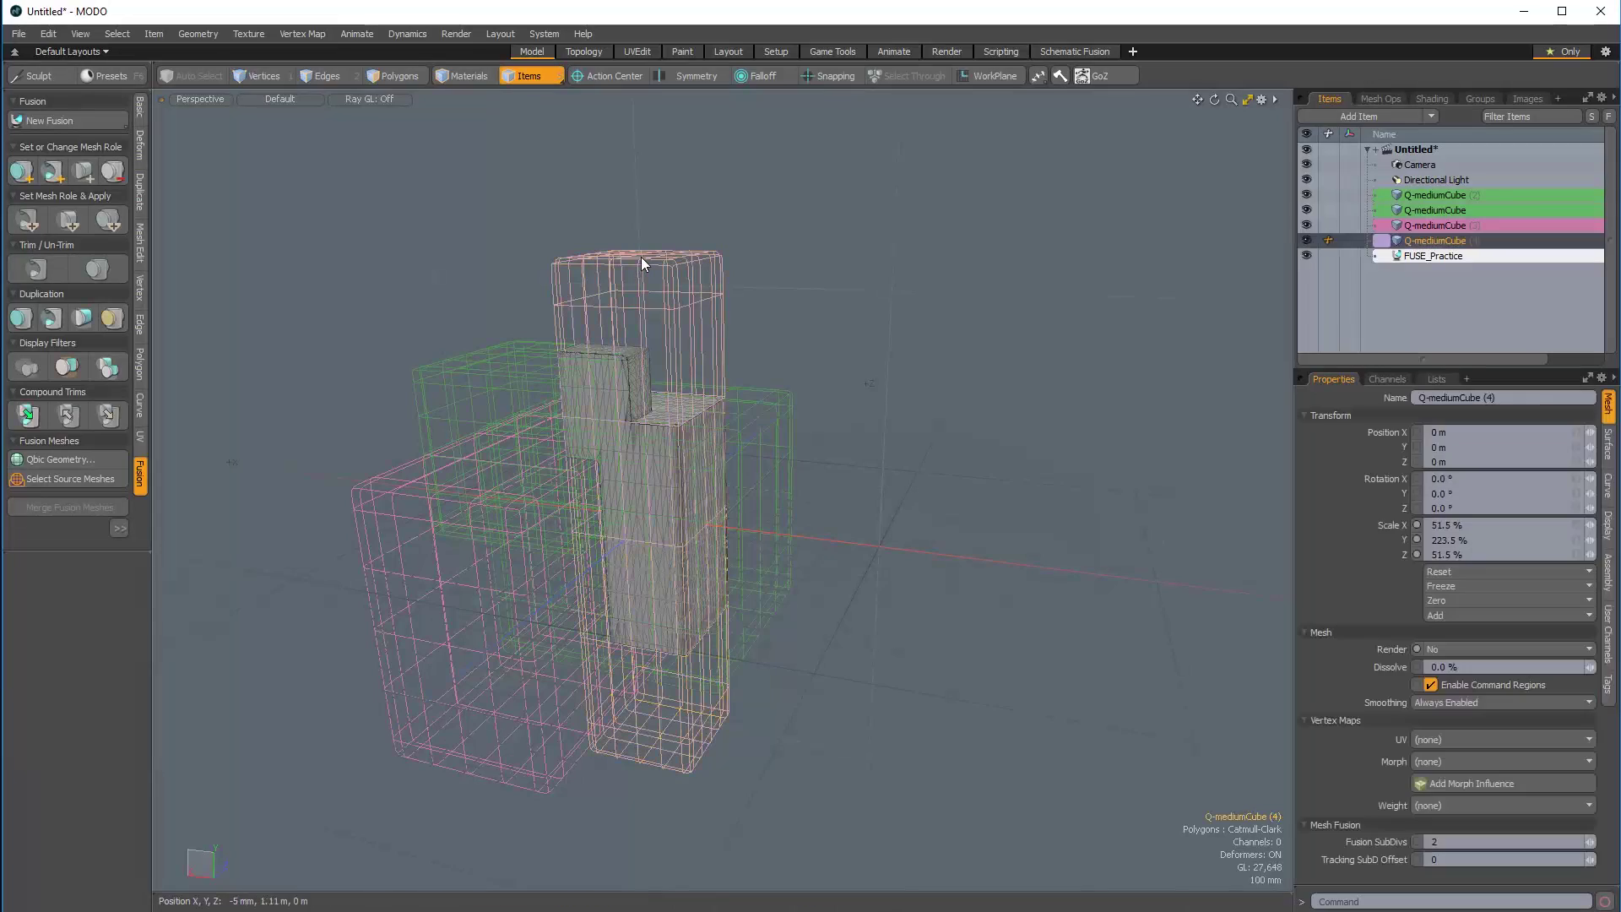
{"action": "key", "text": "w"}
{"action": "left_click_drag", "start_coordinate": [706, 282], "coordinate": [676, 473], "text": "alt"}
{"action": "left_click_drag", "start_coordinate": [499, 807], "coordinate": [735, 809], "text": "alt"}
{"action": "left_click_drag", "start_coordinate": [616, 315], "coordinate": [633, 452]}
{"action": "left_click_drag", "start_coordinate": [664, 538], "coordinate": [706, 404], "text": "alt"}
{"action": "left_click_drag", "start_coordinate": [705, 403], "coordinate": [790, 452], "text": "alt"}
{"action": "key", "text": "space"}
{"action": "left_click_drag", "start_coordinate": [790, 452], "coordinate": [836, 426], "text": "alt+shift"}
Move the smaller primary cube down to about Y 60 mm, raise it back above the large cube and deselect it.
{"action": "left_click", "coordinate": [801, 385]}
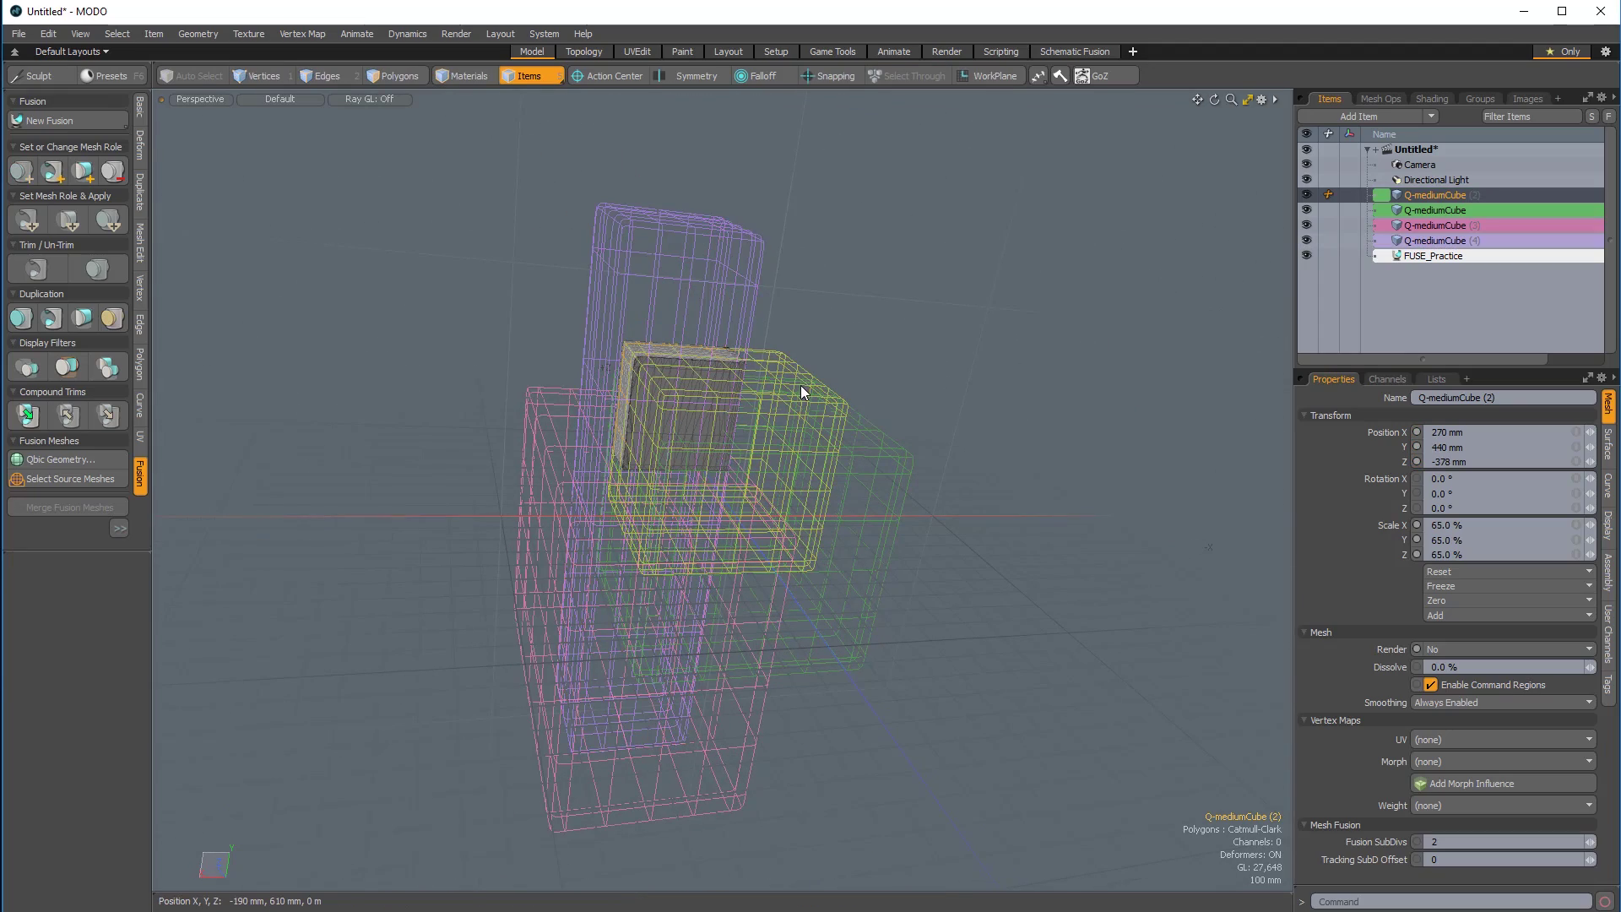
{"action": "key", "text": "w"}
{"action": "mouse_move", "coordinate": [728, 449]}
{"action": "left_mouse_down", "text": "alt"}
{"action": "mouse_move", "coordinate": [725, 365]}
{"action": "mouse_move", "coordinate": [723, 436]}
{"action": "left_mouse_up", "text": "alt"}
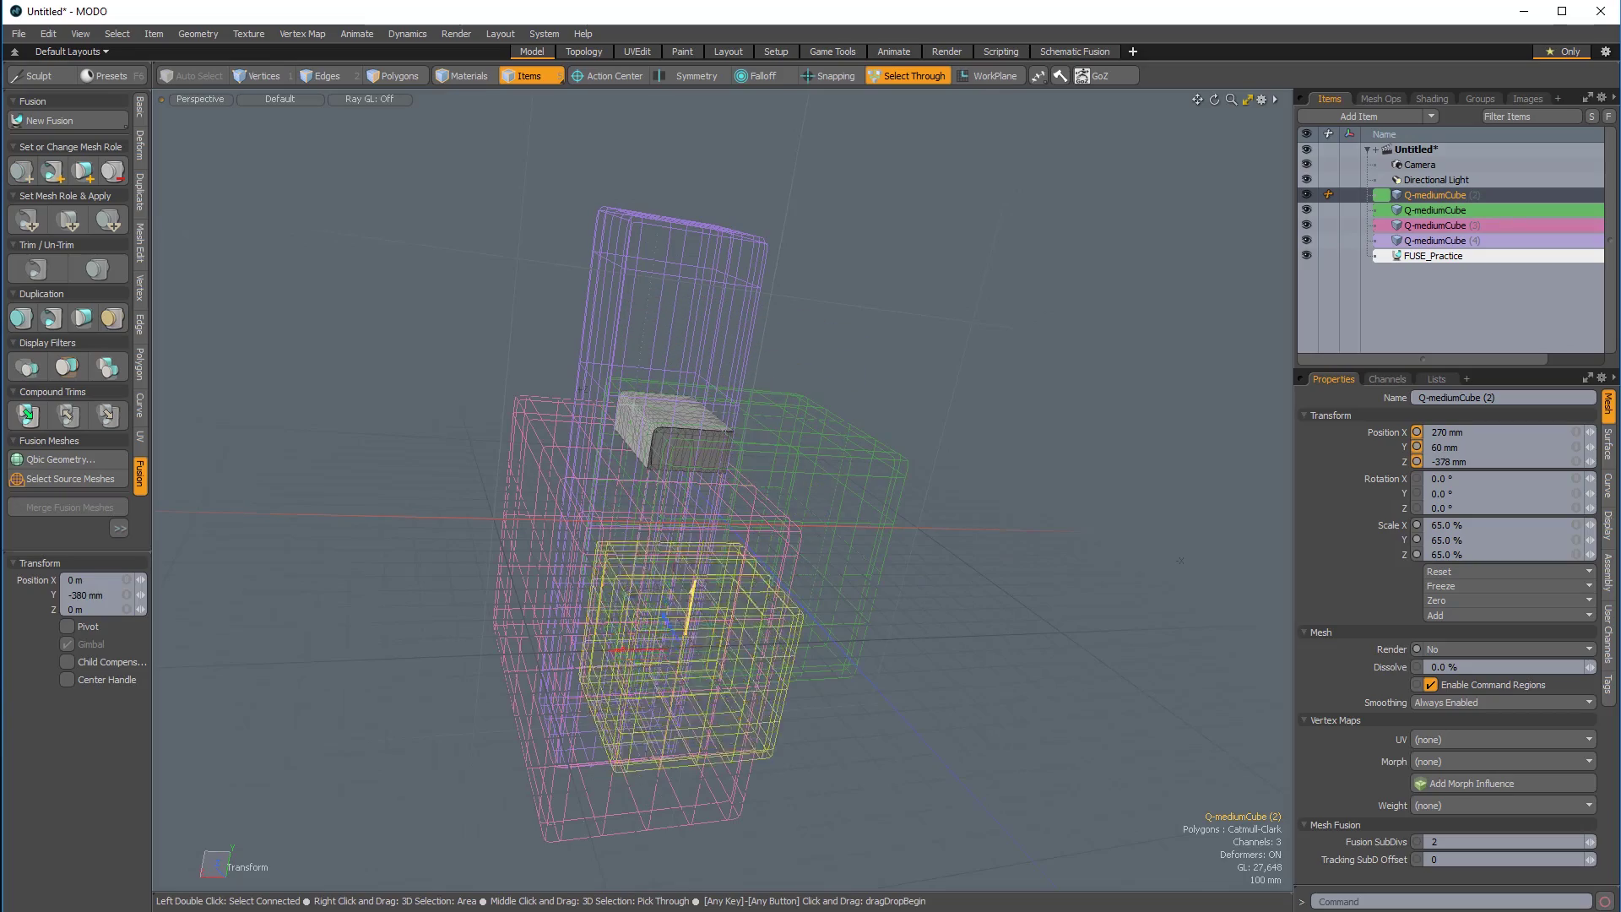
{"action": "left_click_drag", "start_coordinate": [698, 559], "coordinate": [739, 332]}
{"action": "left_click_drag", "start_coordinate": [739, 333], "coordinate": [901, 679], "text": "alt"}
{"action": "left_click", "coordinate": [1050, 383]}
Hide all the fusion's source meshes and examine the remaining L-shaped result from several angles.
{"action": "left_click_drag", "start_coordinate": [1050, 383], "coordinate": [713, 362], "text": "alt"}
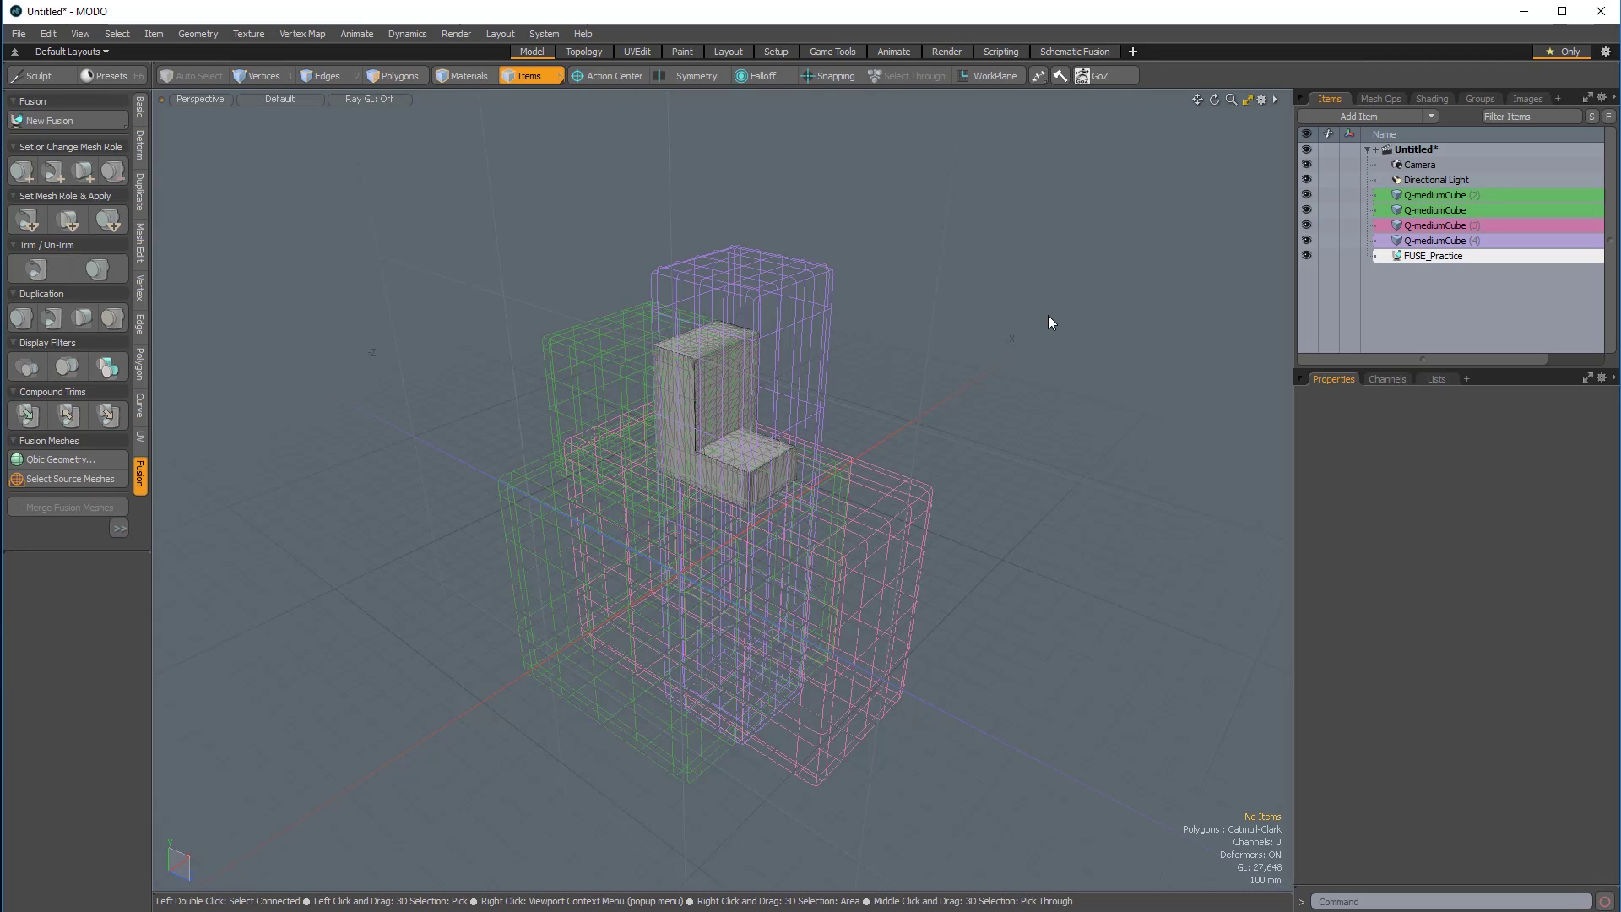
{"action": "key", "text": "ctrl+f"}
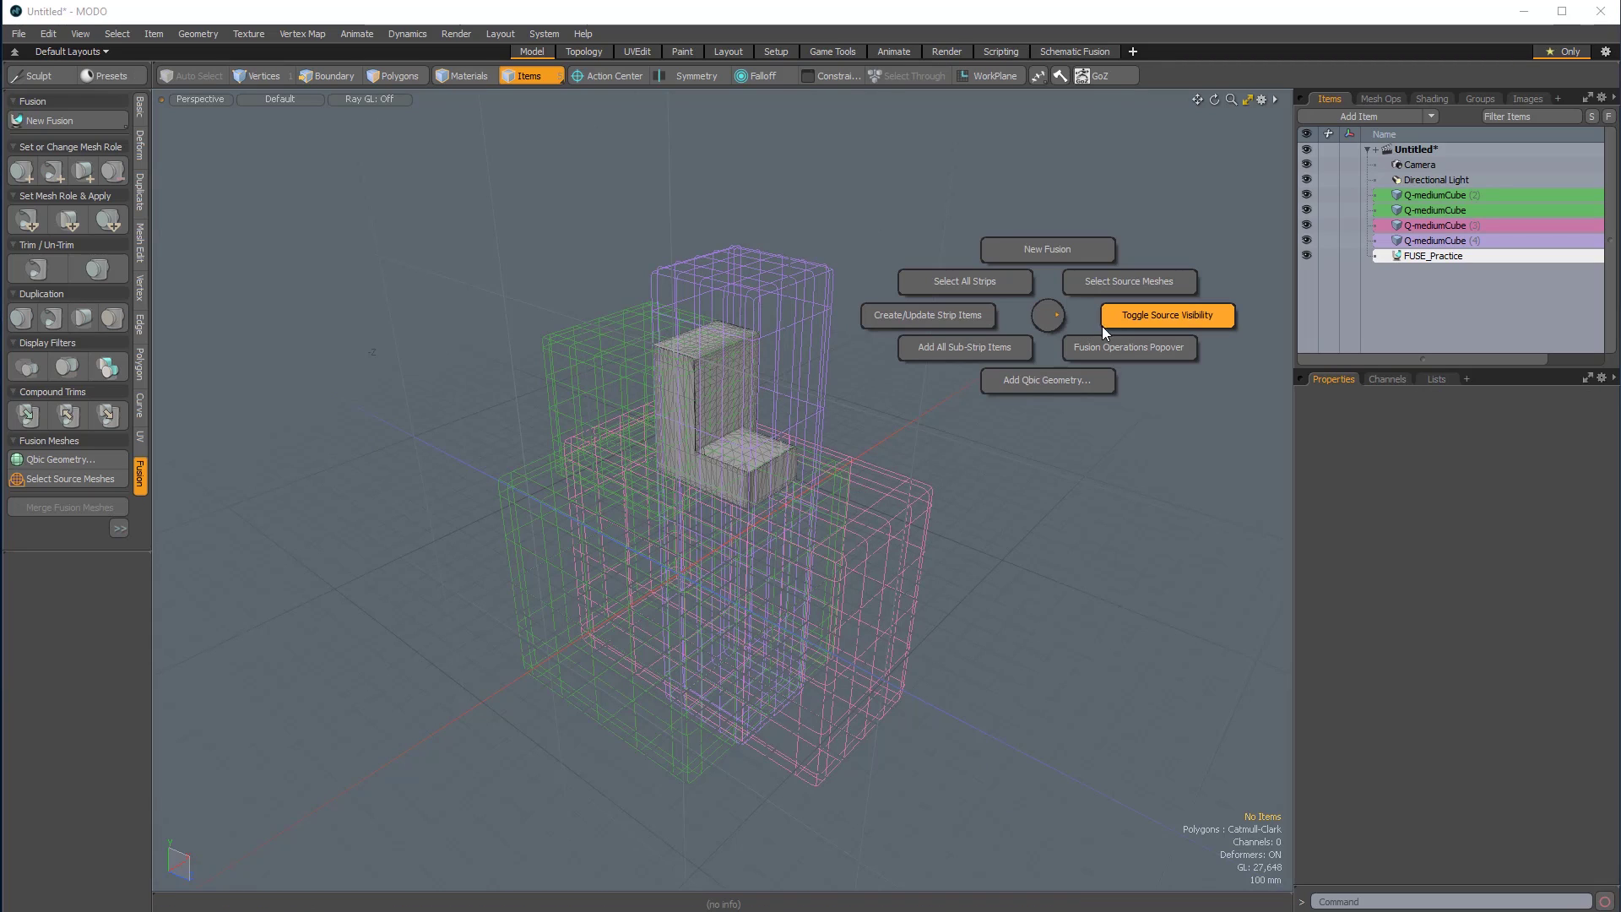
{"action": "left_click", "coordinate": [1204, 322]}
{"action": "left_click_drag", "start_coordinate": [718, 643], "coordinate": [612, 634], "text": "alt"}
{"action": "scroll", "coordinate": [789, 665], "scroll_direction": "up", "scroll_amount": 5}
{"action": "scroll", "coordinate": [612, 634], "scroll_direction": "down", "scroll_amount": 4}
{"action": "left_click_drag", "start_coordinate": [603, 544], "coordinate": [810, 431], "text": "alt"}
{"action": "left_click_drag", "start_coordinate": [655, 641], "coordinate": [1088, 438], "text": "alt"}
{"action": "scroll", "coordinate": [717, 528], "scroll_direction": "down", "scroll_amount": 4}
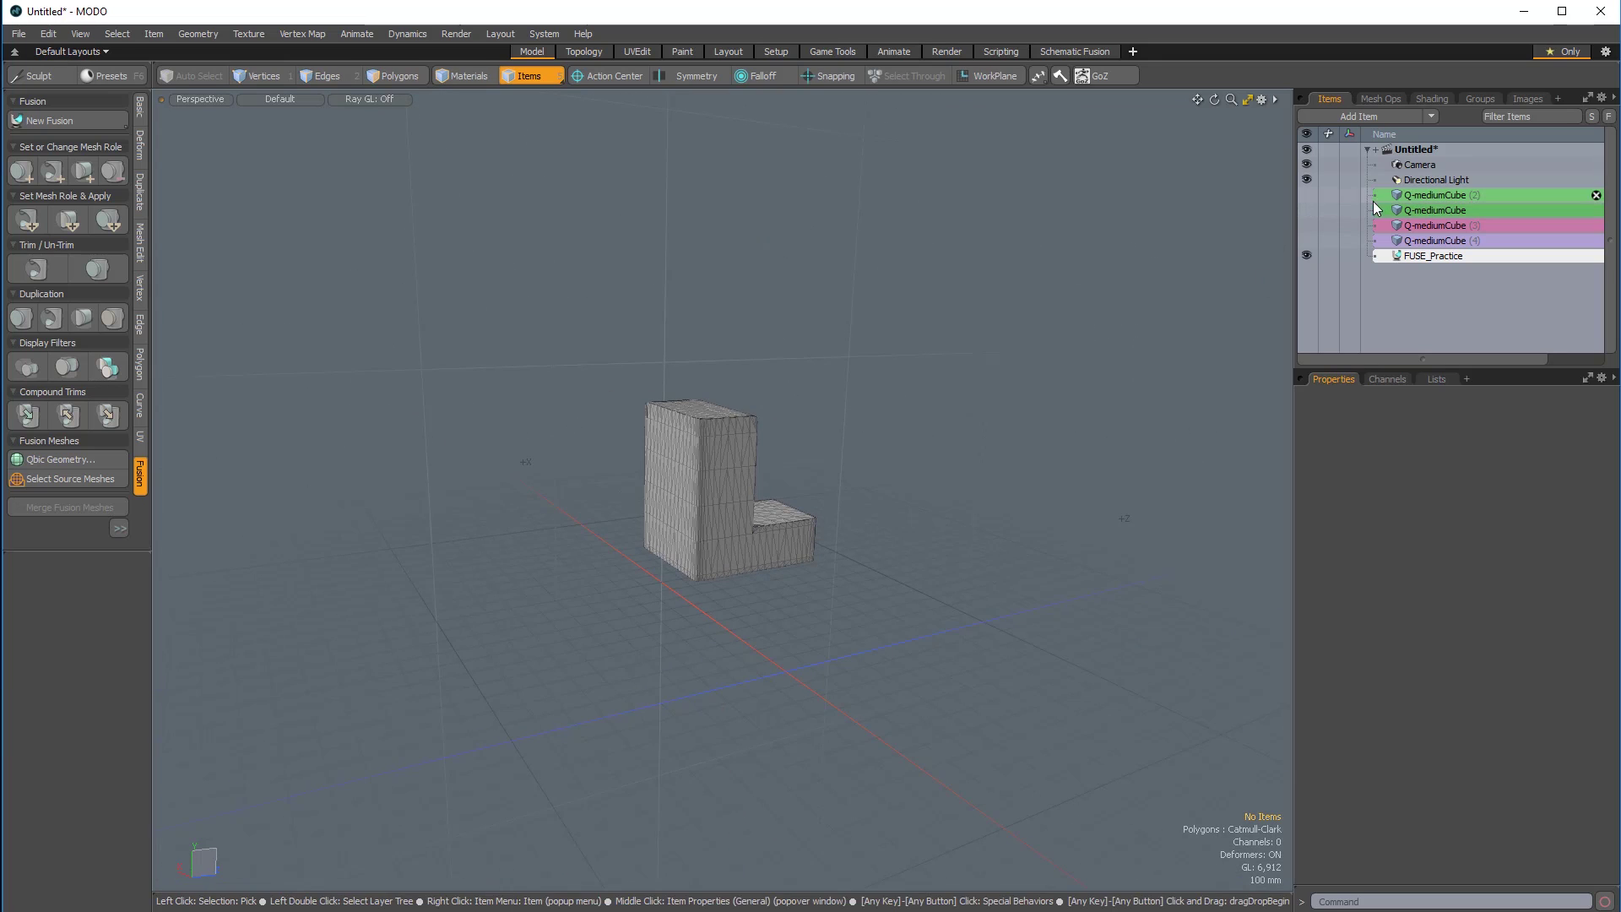
Try switching the visibility of individual source cubes in the item list.
{"action": "left_click", "coordinate": [1306, 216]}
{"action": "left_click", "coordinate": [1307, 226]}
{"action": "left_click", "coordinate": [1307, 241]}
{"action": "left_click", "coordinate": [1307, 225]}
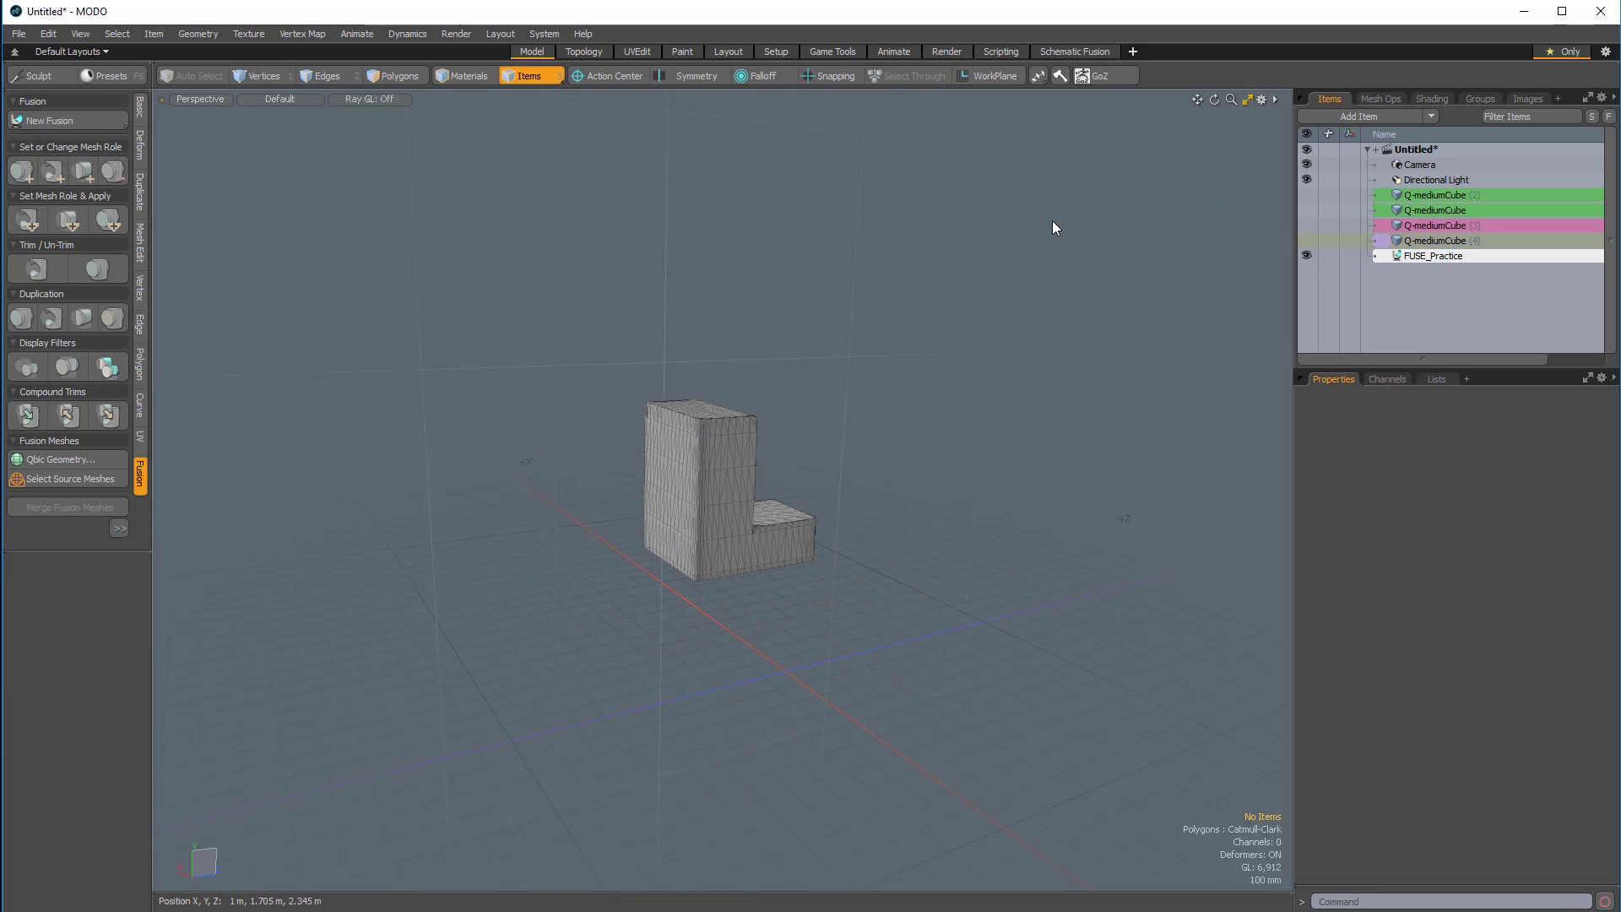
Show all the fusion's source meshes together again and view them around the fused result.
{"action": "key", "text": "ctrl+0"}
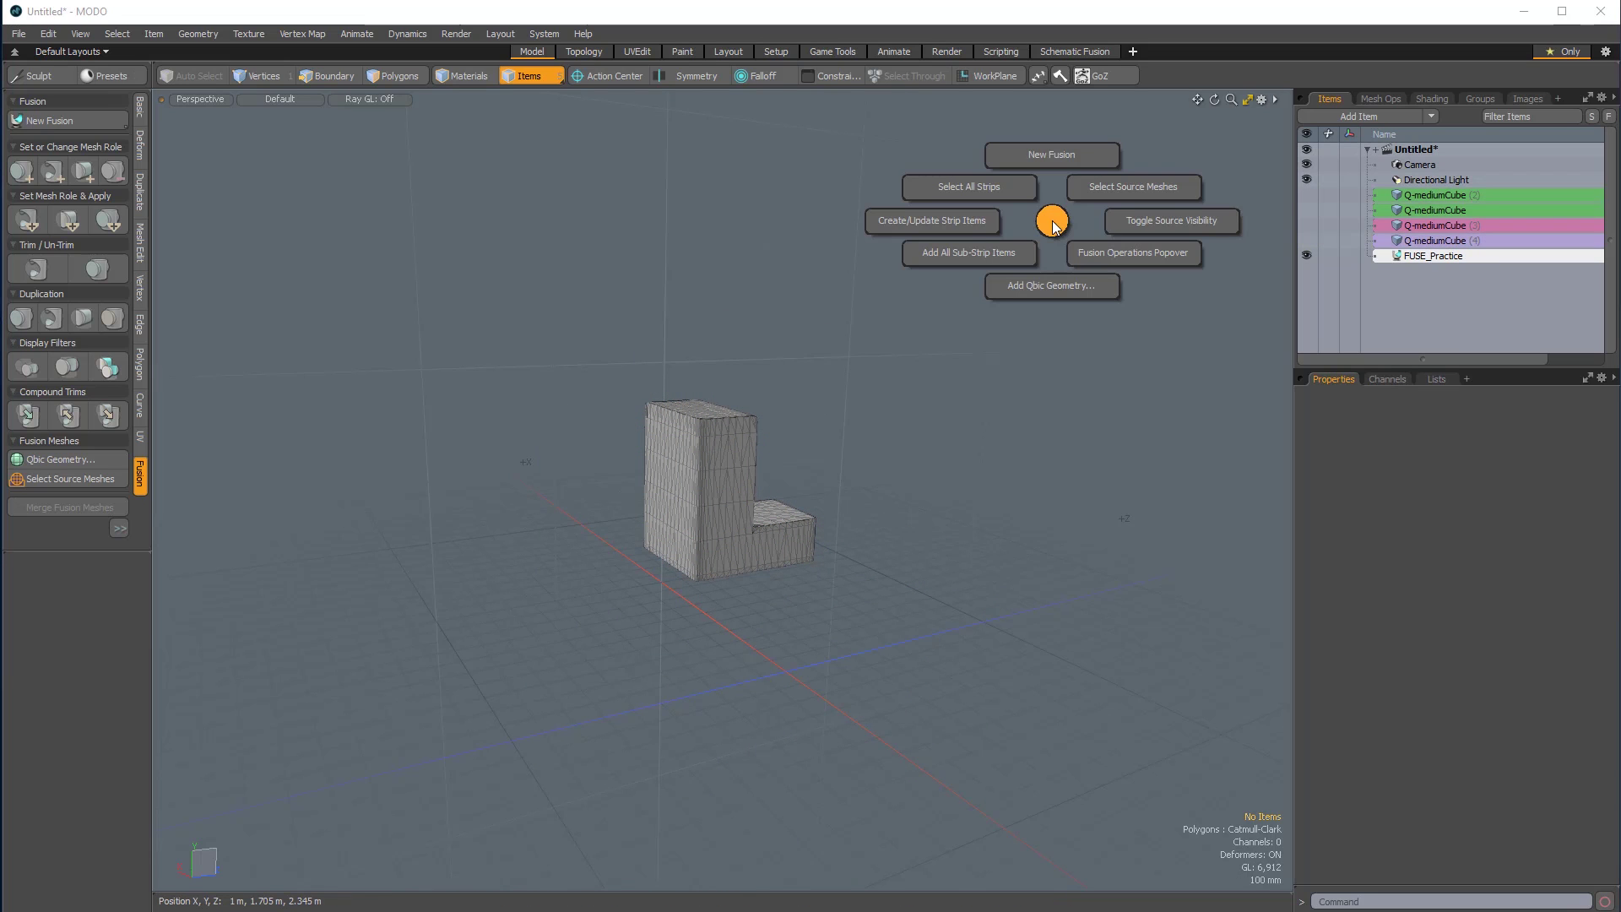
{"action": "left_click", "coordinate": [1190, 219]}
{"action": "left_click_drag", "start_coordinate": [1165, 237], "coordinate": [795, 386], "text": "alt"}
{"action": "left_click_drag", "start_coordinate": [795, 386], "coordinate": [682, 304], "text": "alt+shift"}
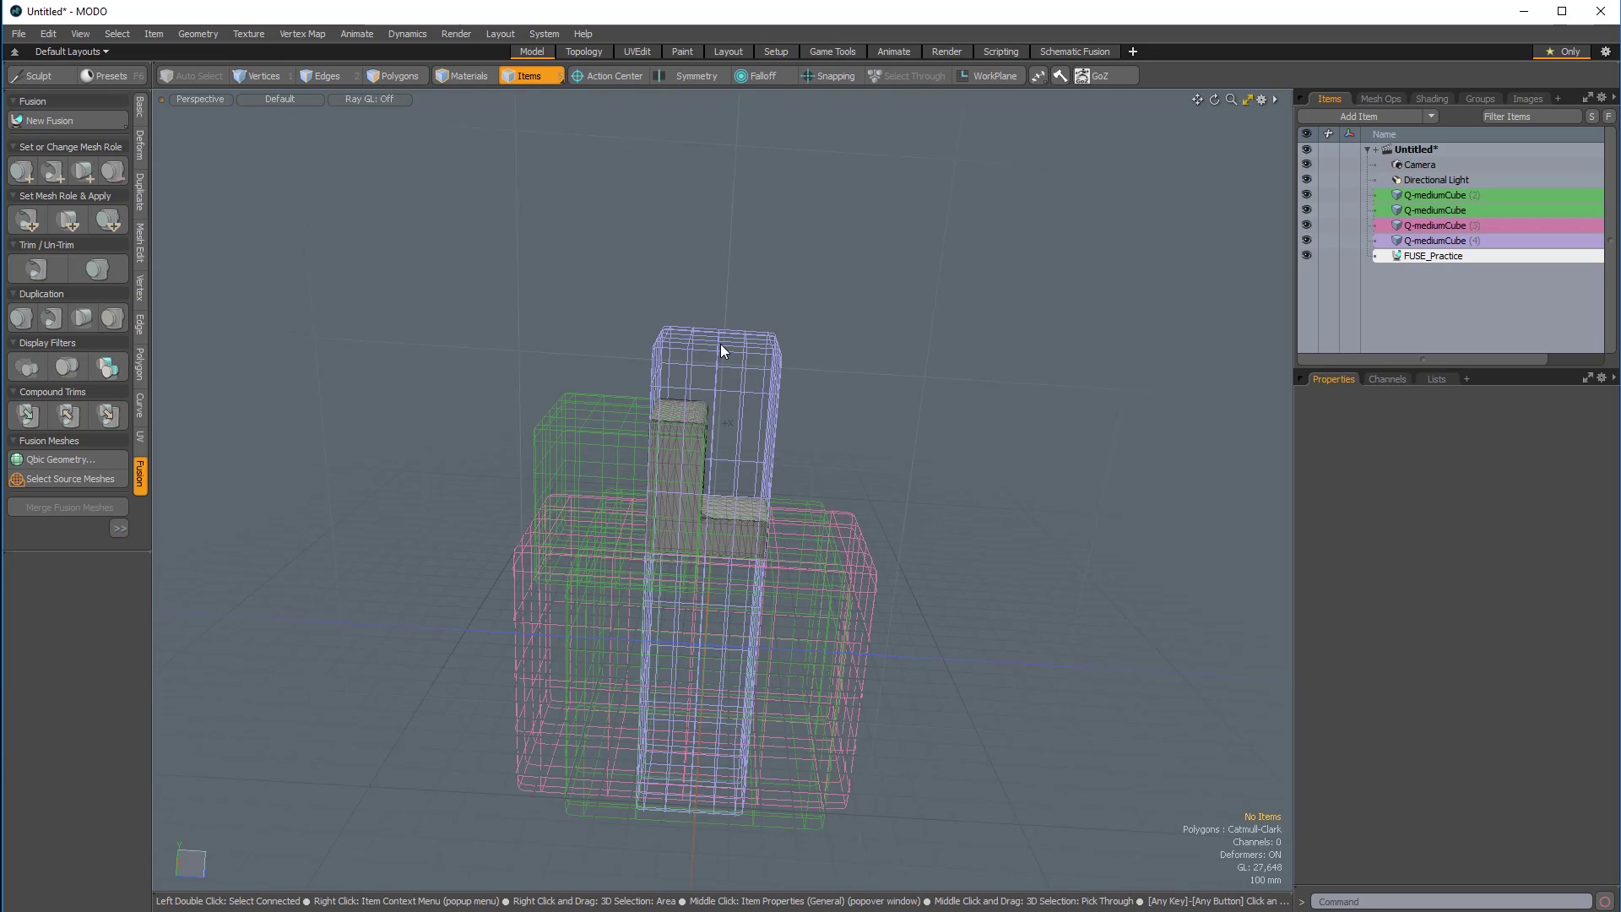
Clear the fusion role of the tall intersecting cube and view the result from another side.
{"action": "left_click_drag", "start_coordinate": [728, 429], "coordinate": [853, 388], "text": "alt"}
{"action": "left_click", "coordinate": [777, 341]}
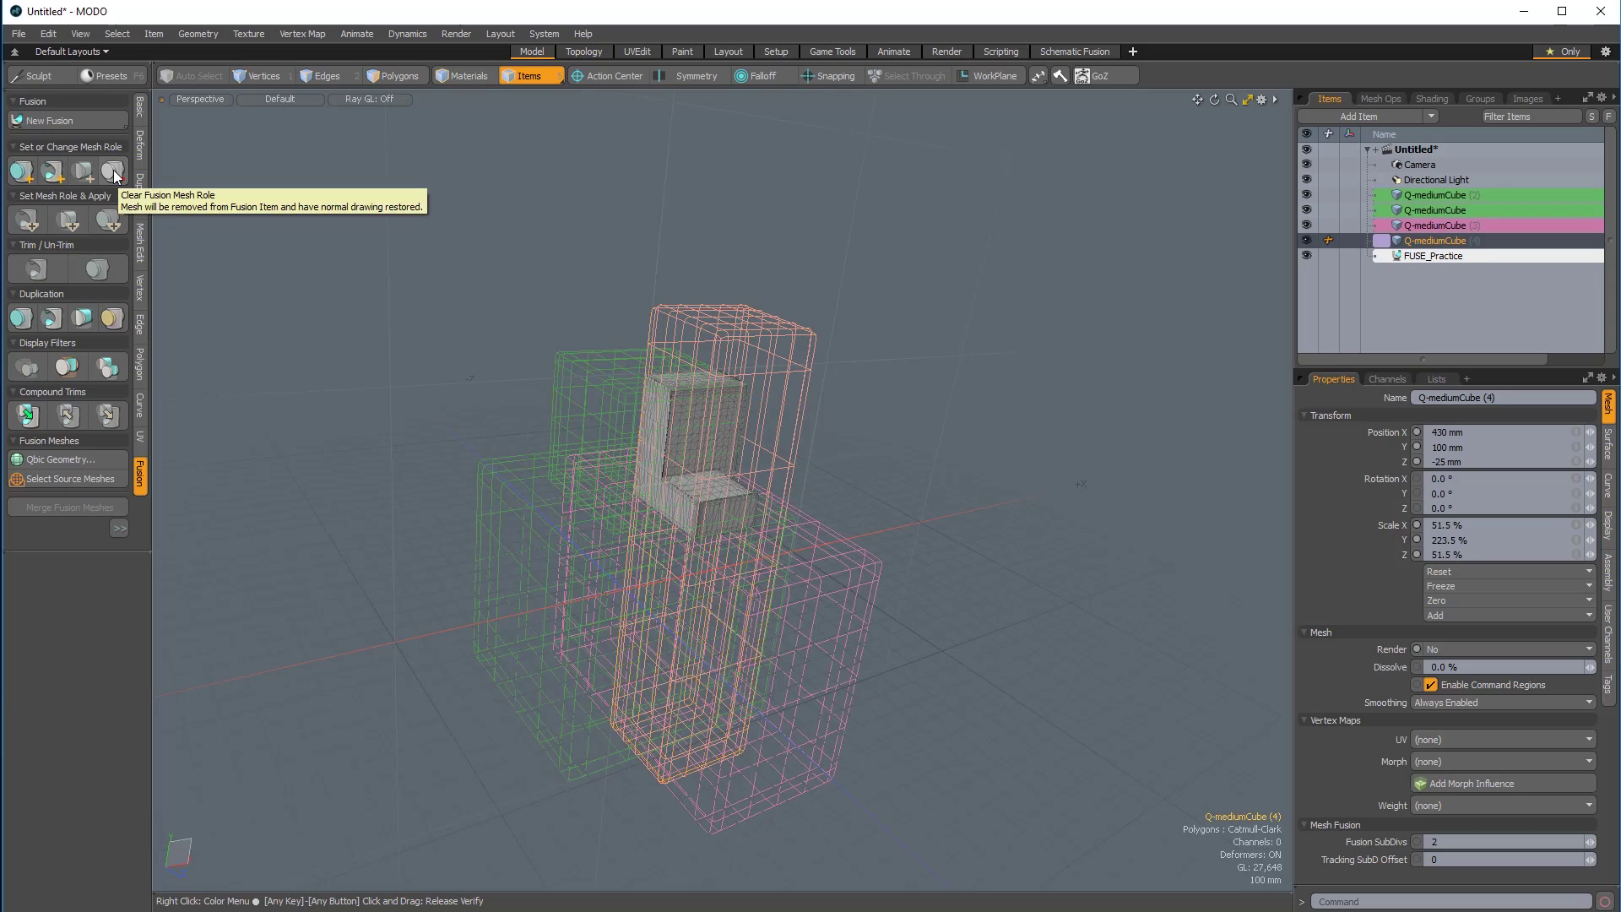
{"action": "left_click", "coordinate": [116, 172]}
{"action": "left_click", "coordinate": [1004, 393]}
{"action": "left_click_drag", "start_coordinate": [1016, 442], "coordinate": [591, 481], "text": "alt"}
Move the tall cube along X to 1.26 m, away from the fused cubes, and deselect it.
{"action": "left_click", "coordinate": [707, 477]}
{"action": "left_click_drag", "start_coordinate": [708, 477], "coordinate": [847, 587], "text": "alt"}
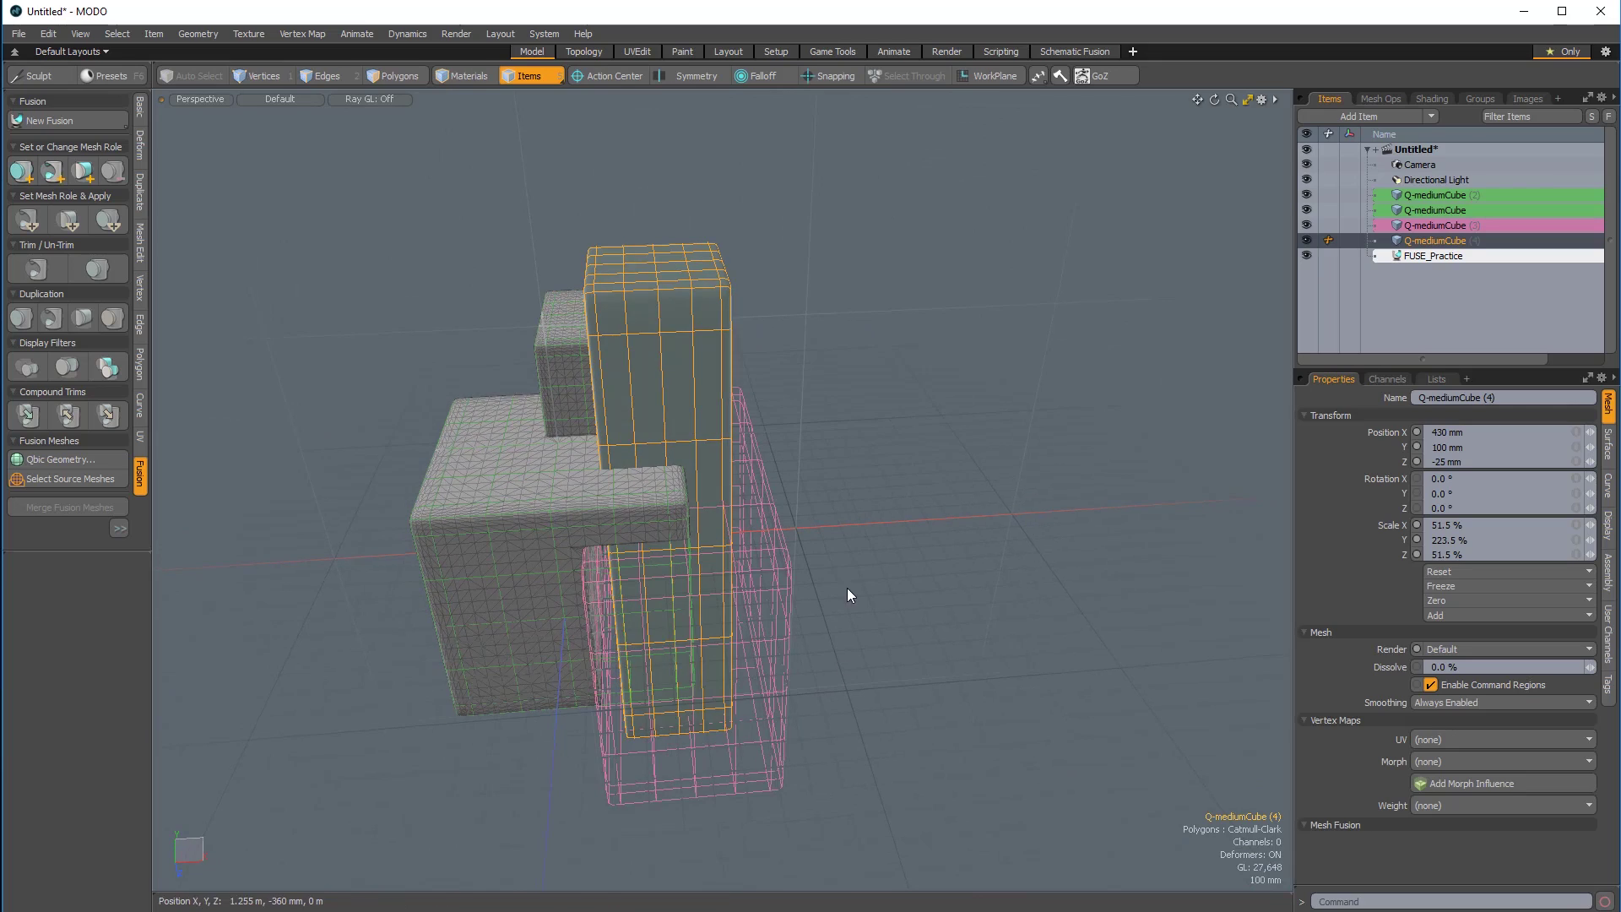
{"action": "left_click_drag", "start_coordinate": [731, 509], "coordinate": [927, 499]}
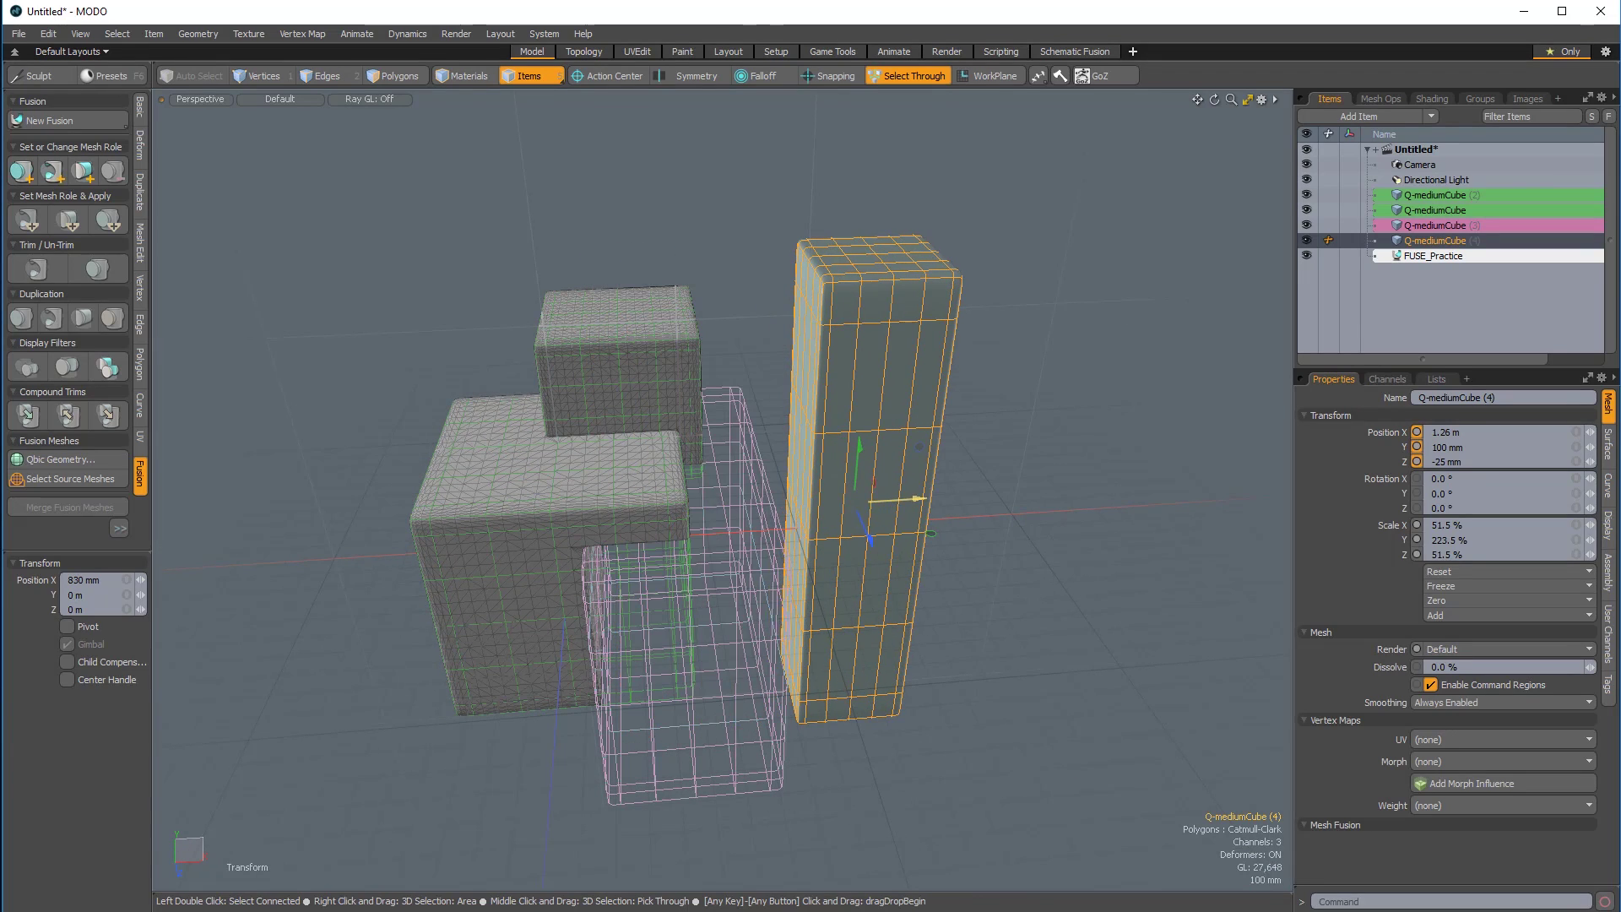
{"action": "key", "text": "q"}
{"action": "left_click", "coordinate": [1086, 463]}
{"action": "left_click_drag", "start_coordinate": [1086, 463], "coordinate": [714, 556], "text": "alt"}
Add the tall cube back to the fusion with the primary role.
{"action": "left_click", "coordinate": [919, 416]}
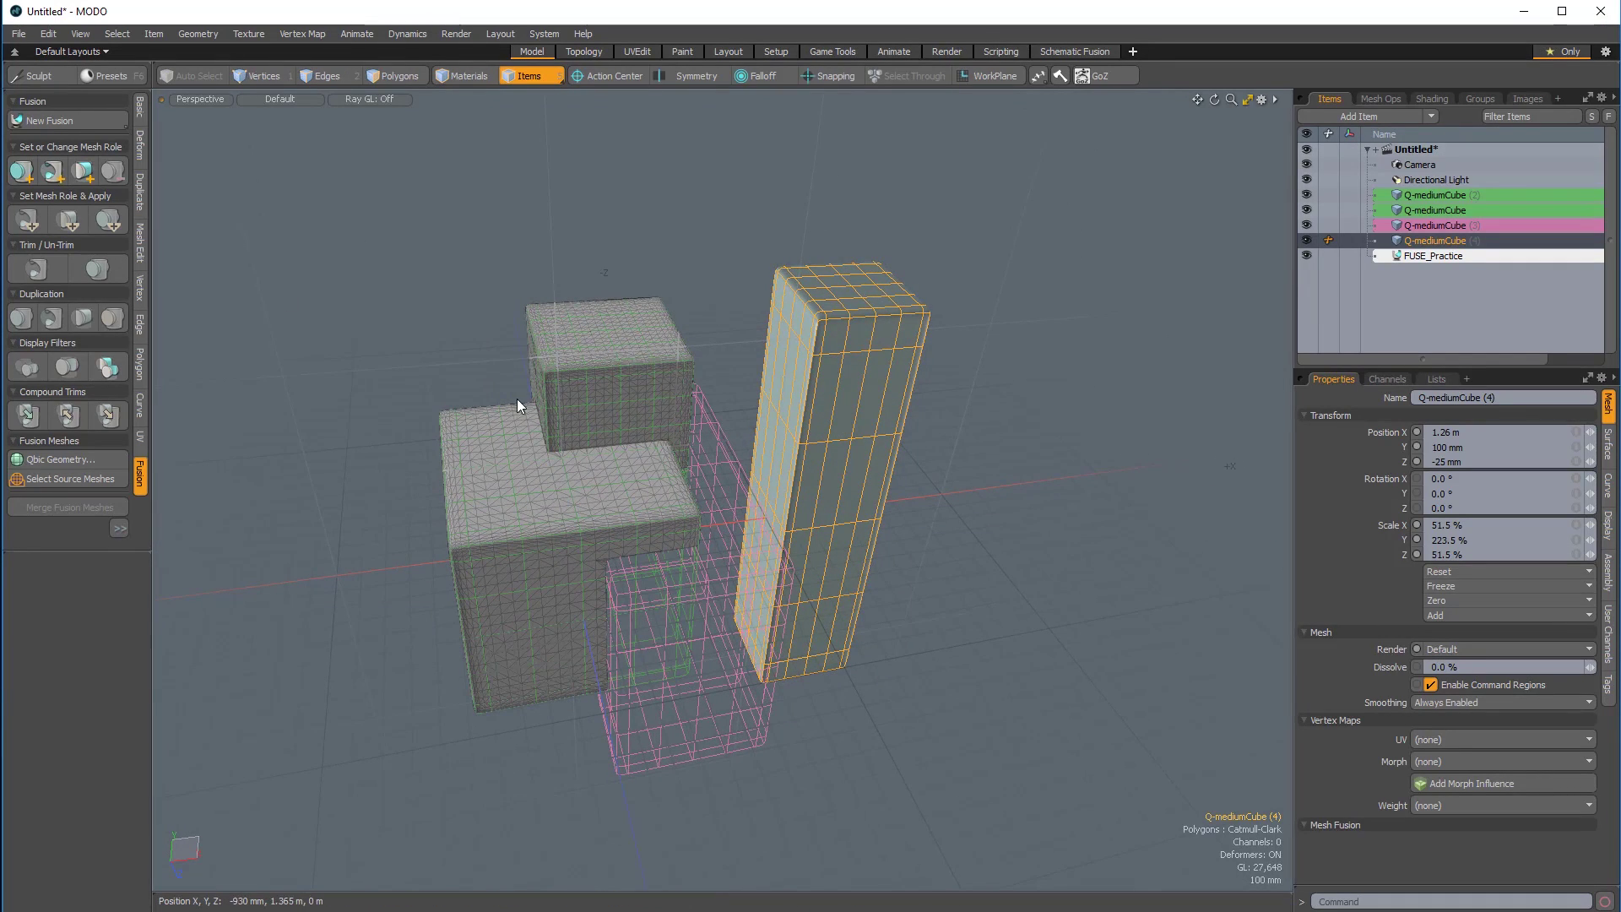
{"action": "left_click", "coordinate": [942, 321]}
{"action": "left_click", "coordinate": [888, 322]}
{"action": "left_click", "coordinate": [21, 171]}
{"action": "left_click_drag", "start_coordinate": [895, 397], "coordinate": [960, 407], "text": "alt"}
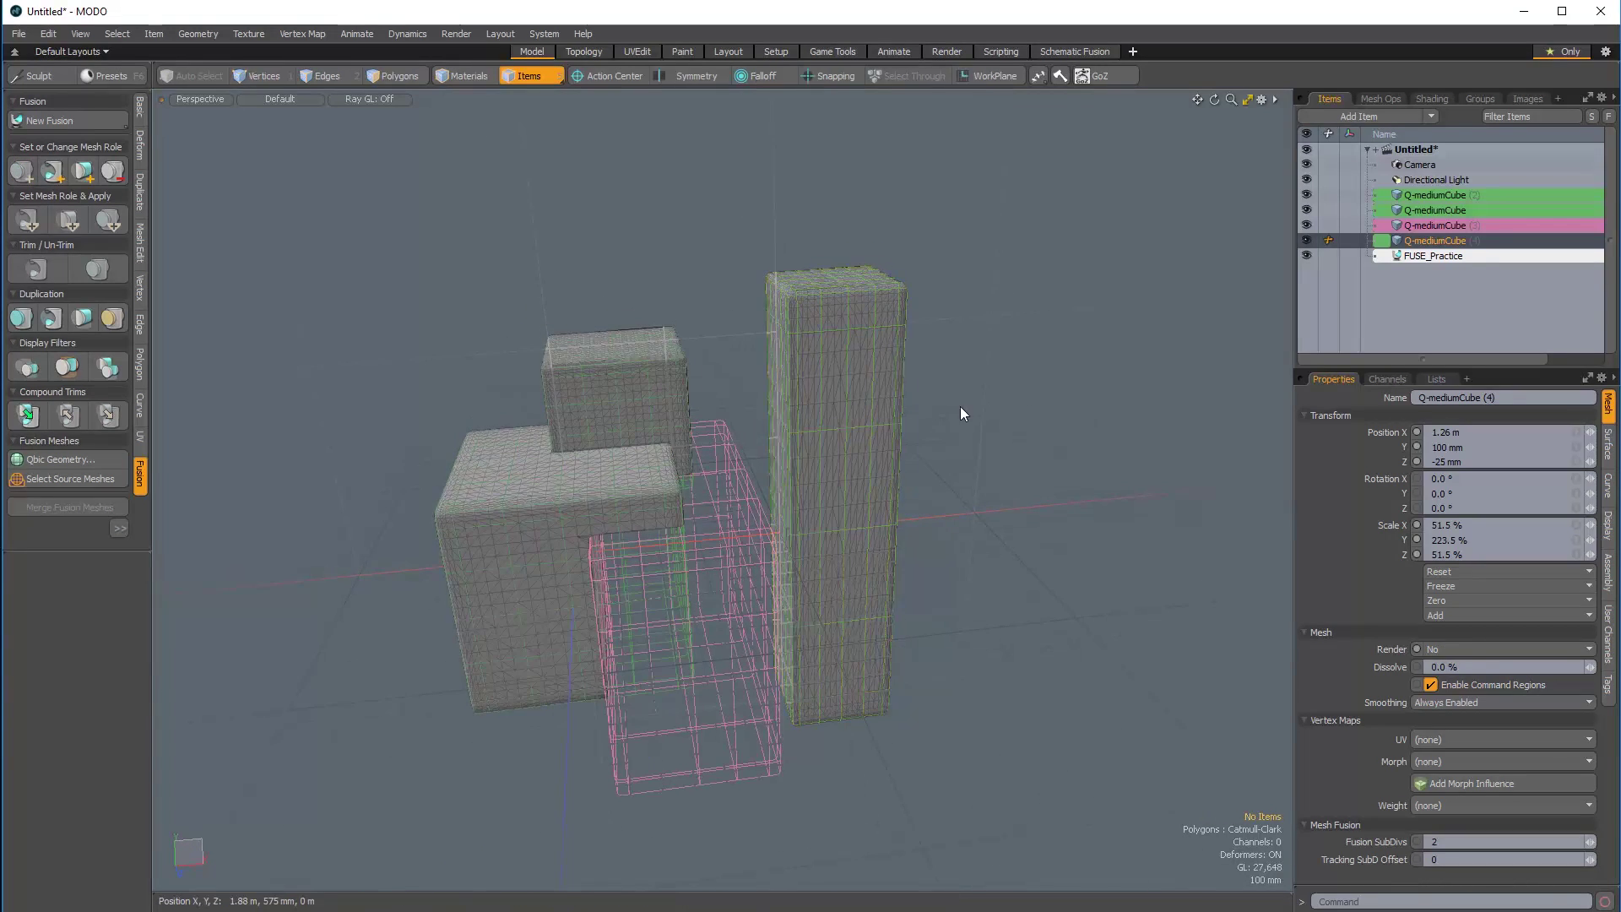
Move the tall primary cube along X to 610 mm so it overlaps the other cubes, and deselect it.
{"action": "left_click_drag", "start_coordinate": [890, 504], "coordinate": [767, 512]}
{"action": "left_click_drag", "start_coordinate": [787, 620], "coordinate": [760, 642], "text": "alt"}
{"action": "left_click_drag", "start_coordinate": [759, 642], "coordinate": [803, 503], "text": "ctrl+alt"}
{"action": "left_click_drag", "start_coordinate": [659, 405], "coordinate": [380, 549], "text": "alt"}
{"action": "left_click_drag", "start_coordinate": [380, 549], "coordinate": [1020, 397], "text": "alt"}
{"action": "key", "text": "space"}
{"action": "left_click", "coordinate": [1020, 398]}
Trim the tall primary cube with the subtractive cube.
{"action": "left_click_drag", "start_coordinate": [635, 471], "coordinate": [747, 490], "text": "alt"}
{"action": "left_click_drag", "start_coordinate": [848, 510], "coordinate": [743, 350], "text": "alt"}
{"action": "left_click", "coordinate": [837, 556]}
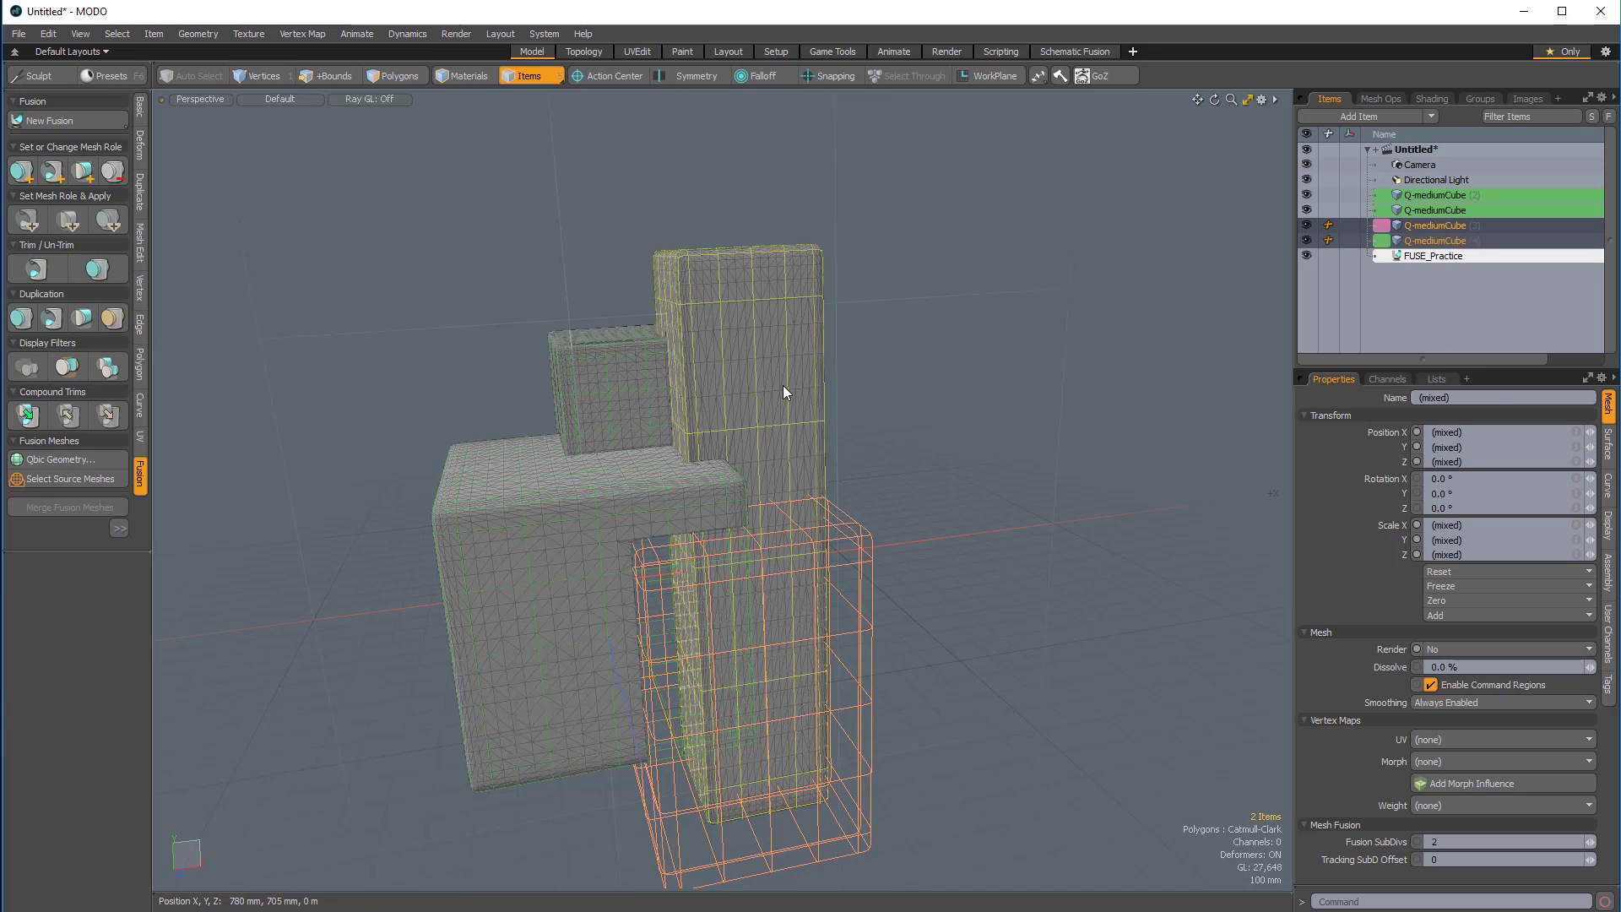
{"action": "left_click", "coordinate": [41, 271]}
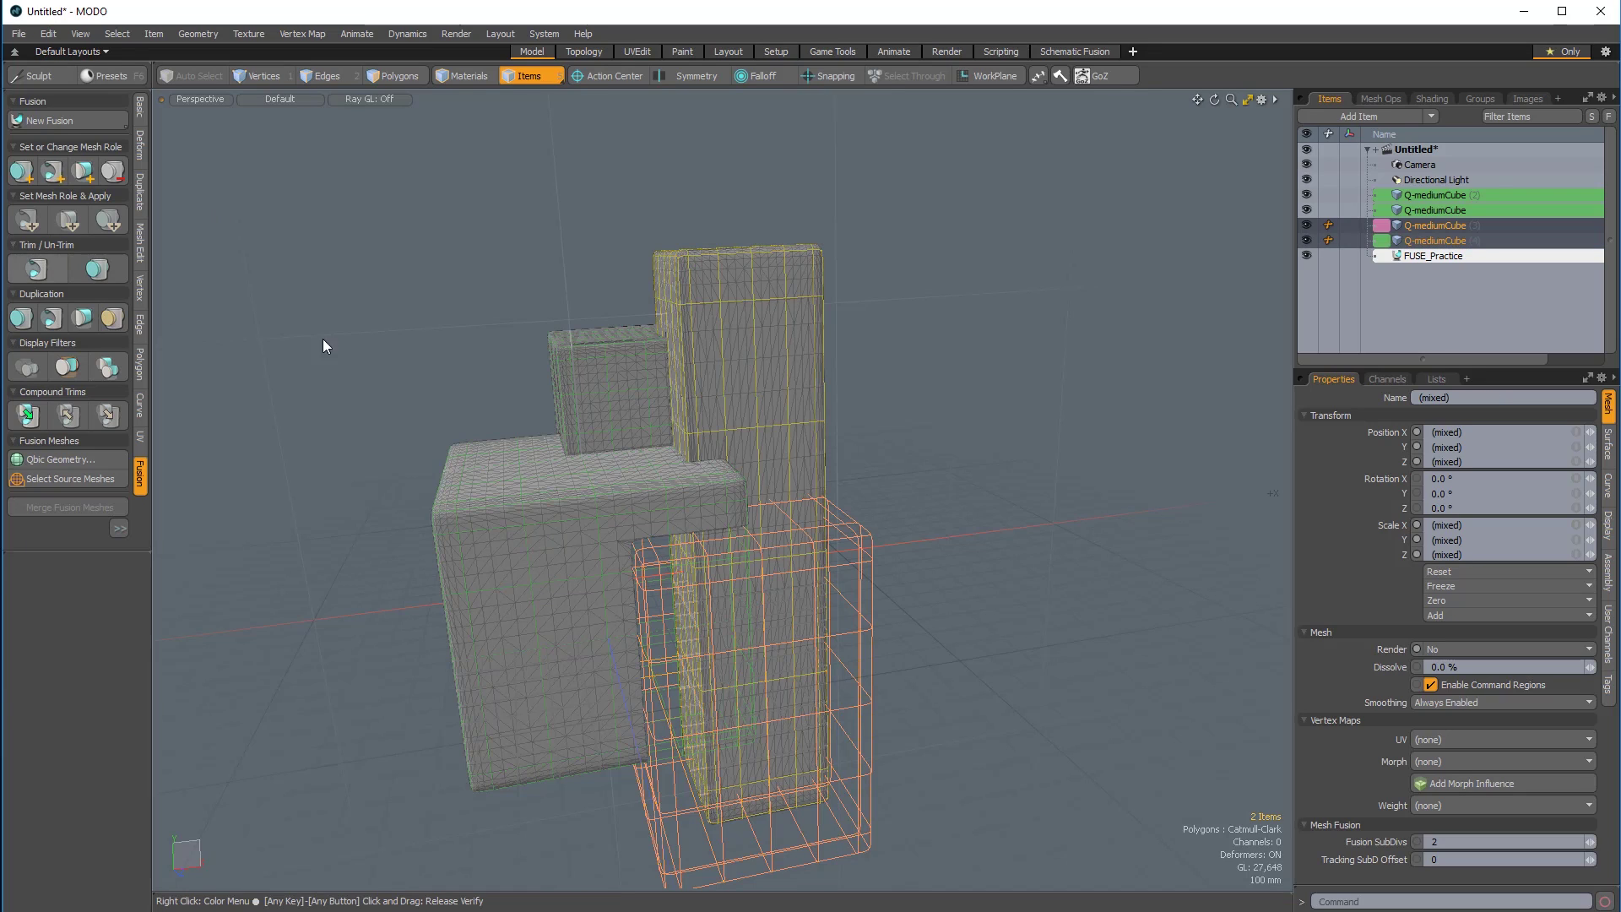
{"action": "left_click", "coordinate": [991, 553]}
{"action": "left_click_drag", "start_coordinate": [991, 552], "coordinate": [904, 540], "text": "alt"}
{"action": "left_click_drag", "start_coordinate": [903, 541], "coordinate": [731, 363], "text": "ctrl+alt"}
Enlarge the subtractive cube to 110.376 %, 121.5 % and 154.56 % in X, Y and Z, positioned at 586, -276 and -60 mm.
{"action": "left_click", "coordinate": [731, 363]}
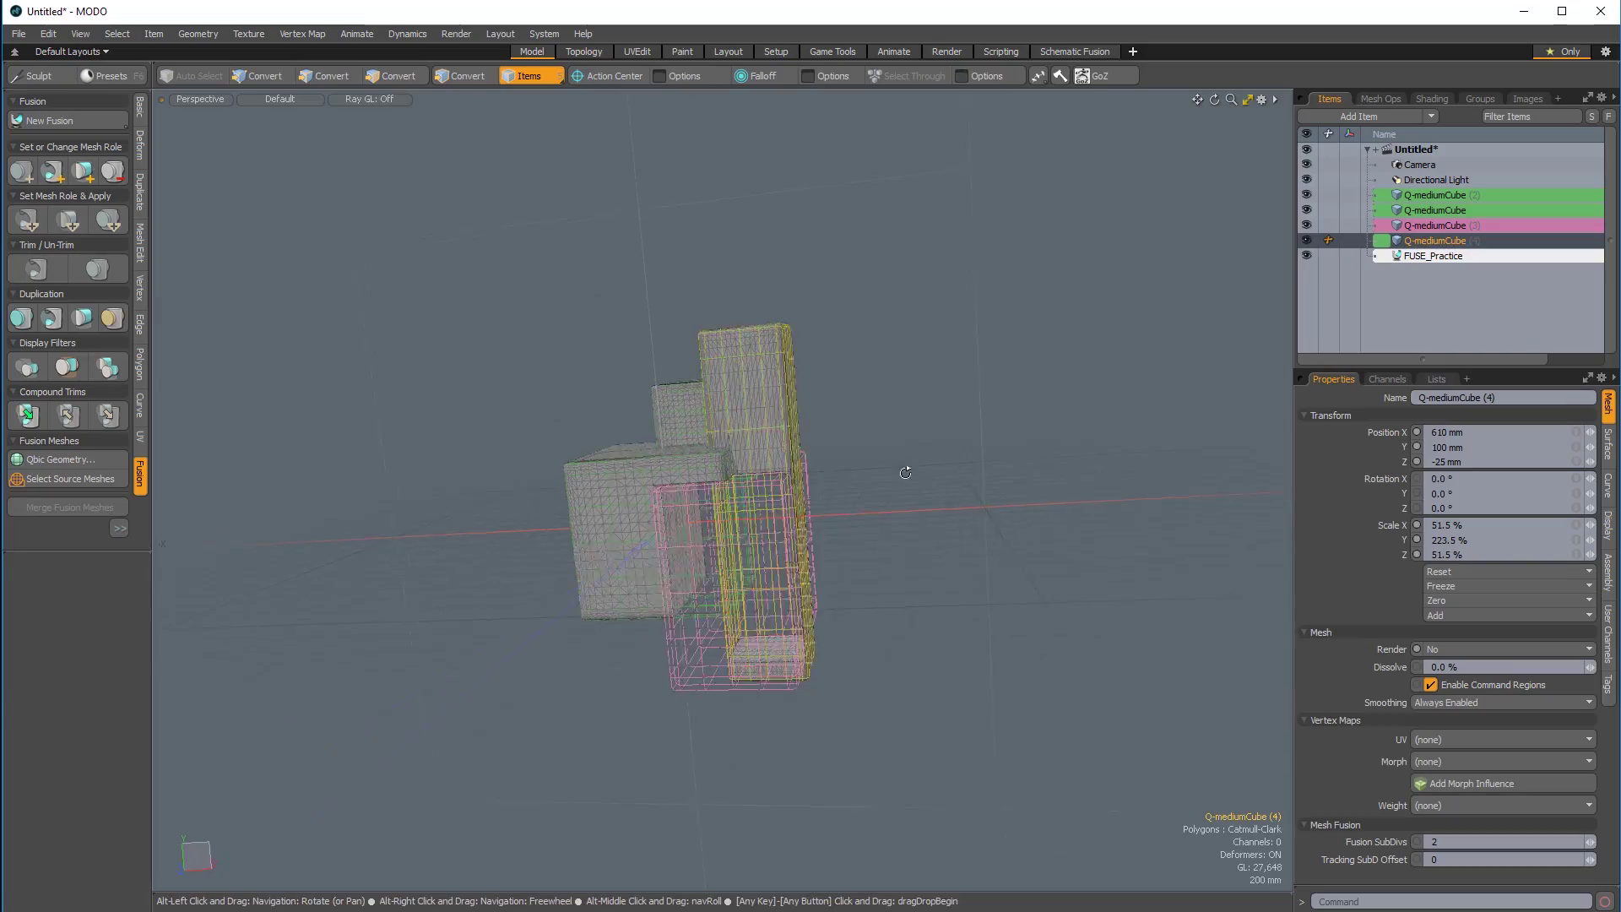
{"action": "scroll", "coordinate": [643, 599], "scroll_direction": "up", "scroll_amount": 5}
{"action": "left_click_drag", "start_coordinate": [644, 599], "coordinate": [883, 553], "text": "alt"}
{"action": "scroll", "coordinate": [714, 632], "scroll_direction": "down", "scroll_amount": 3}
{"action": "left_click", "coordinate": [749, 544]}
{"action": "key", "text": "w"}
{"action": "left_click_drag", "start_coordinate": [878, 541], "coordinate": [823, 498], "text": "alt"}
{"action": "scroll", "coordinate": [810, 357], "scroll_direction": "down", "scroll_amount": 3}
{"action": "key", "text": "q"}
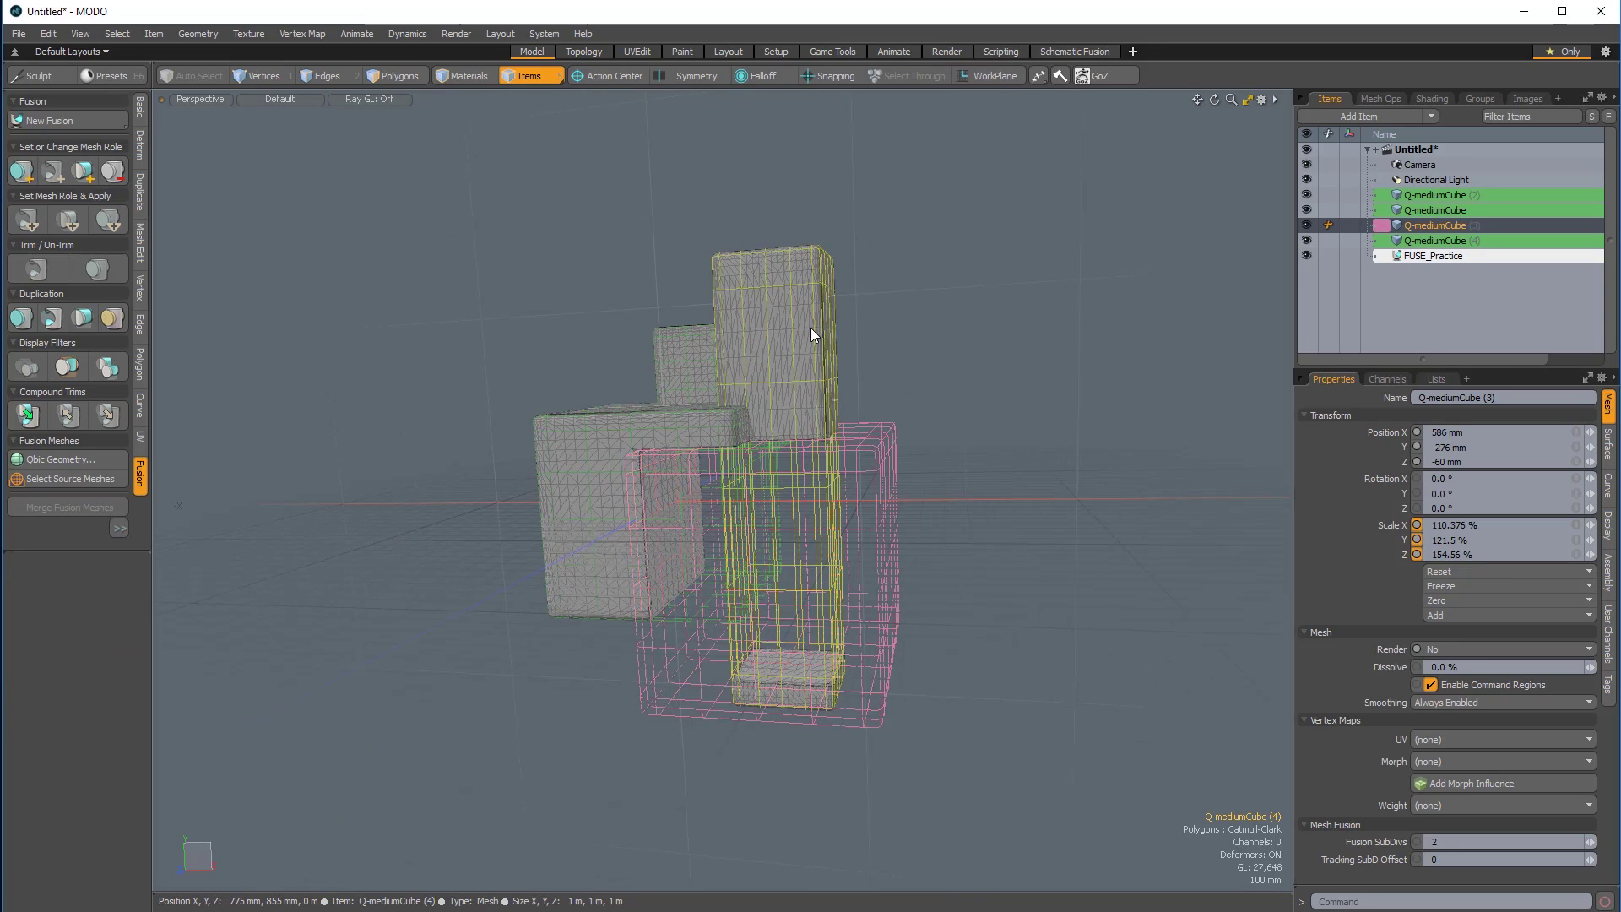
Raise the tall primary cube to Y 370 mm, deselect it and view the trimmed result from several angles.
{"action": "left_click", "coordinate": [811, 328]}
{"action": "key", "text": "w"}
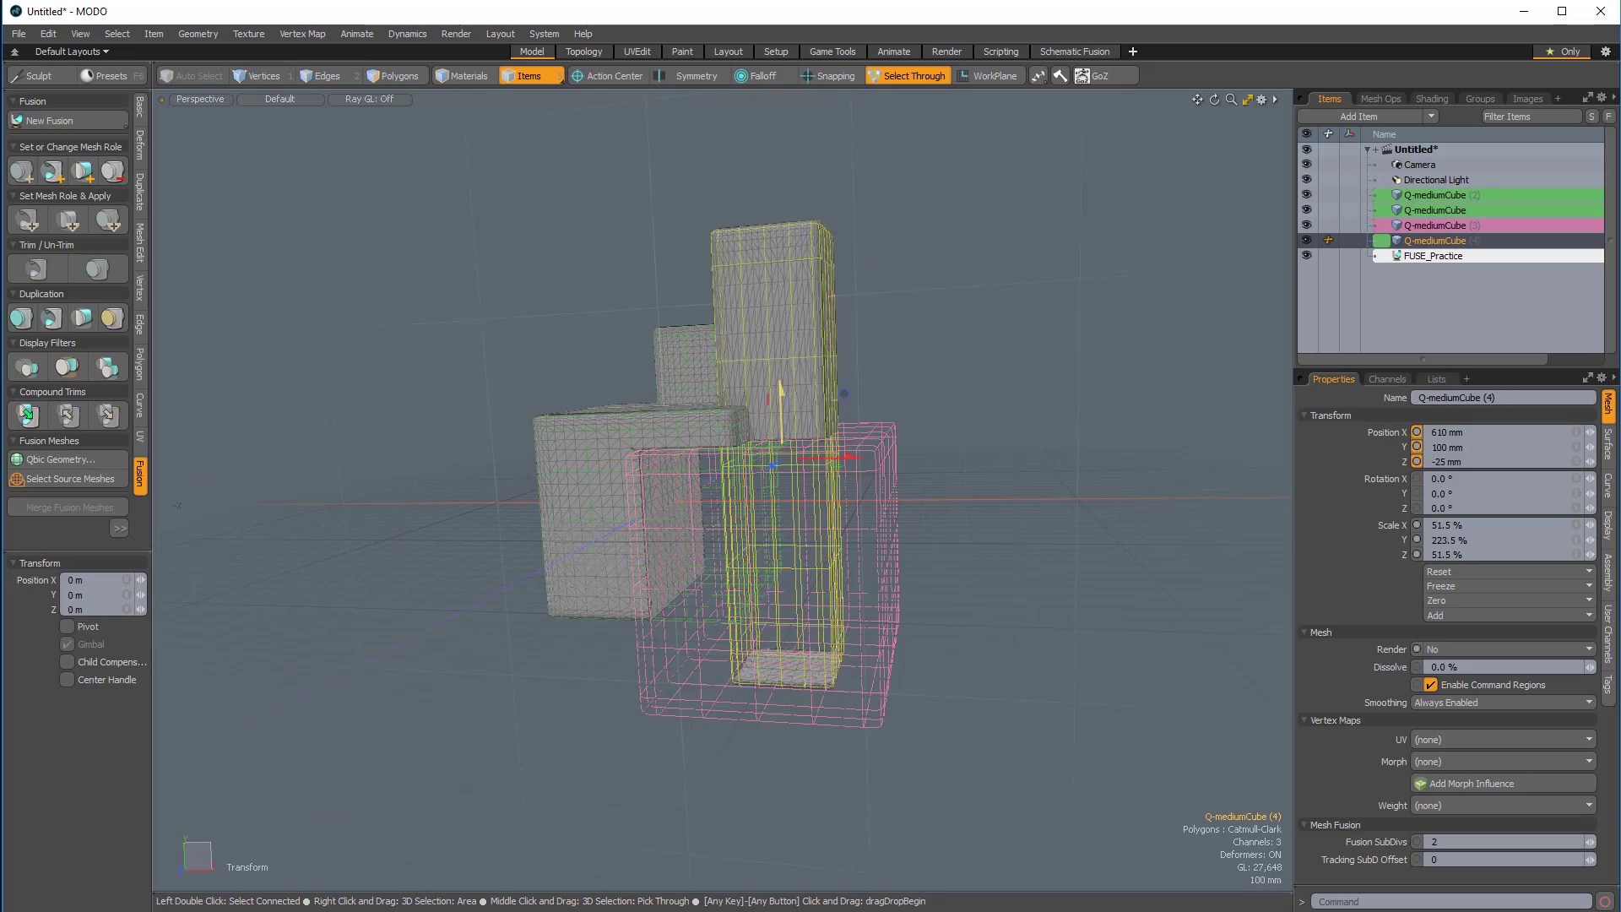
{"action": "key", "text": "q"}
{"action": "left_click", "coordinate": [889, 311]}
{"action": "left_click_drag", "start_coordinate": [997, 422], "coordinate": [667, 540], "text": "alt"}
{"action": "scroll", "coordinate": [743, 389], "scroll_direction": "up", "scroll_amount": 4}
{"action": "left_click_drag", "start_coordinate": [667, 541], "coordinate": [610, 581], "text": "alt"}
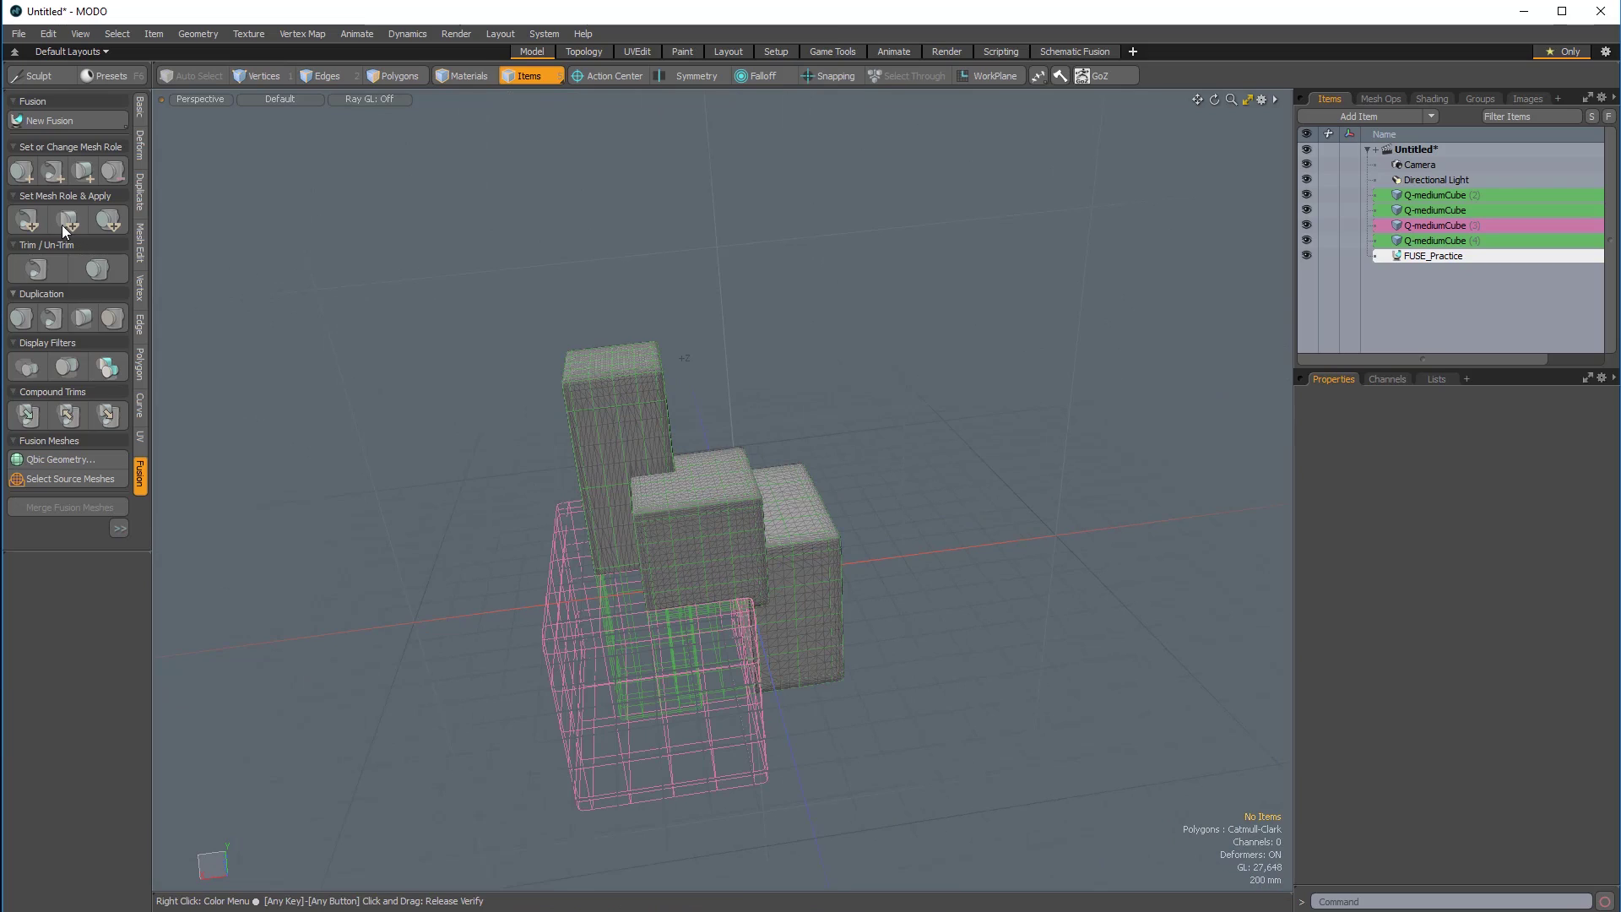
Clear the fusion roles of both the subtractive cube and the tall cube, and deselect them.
{"action": "left_click_drag", "start_coordinate": [878, 642], "coordinate": [817, 602], "text": "alt"}
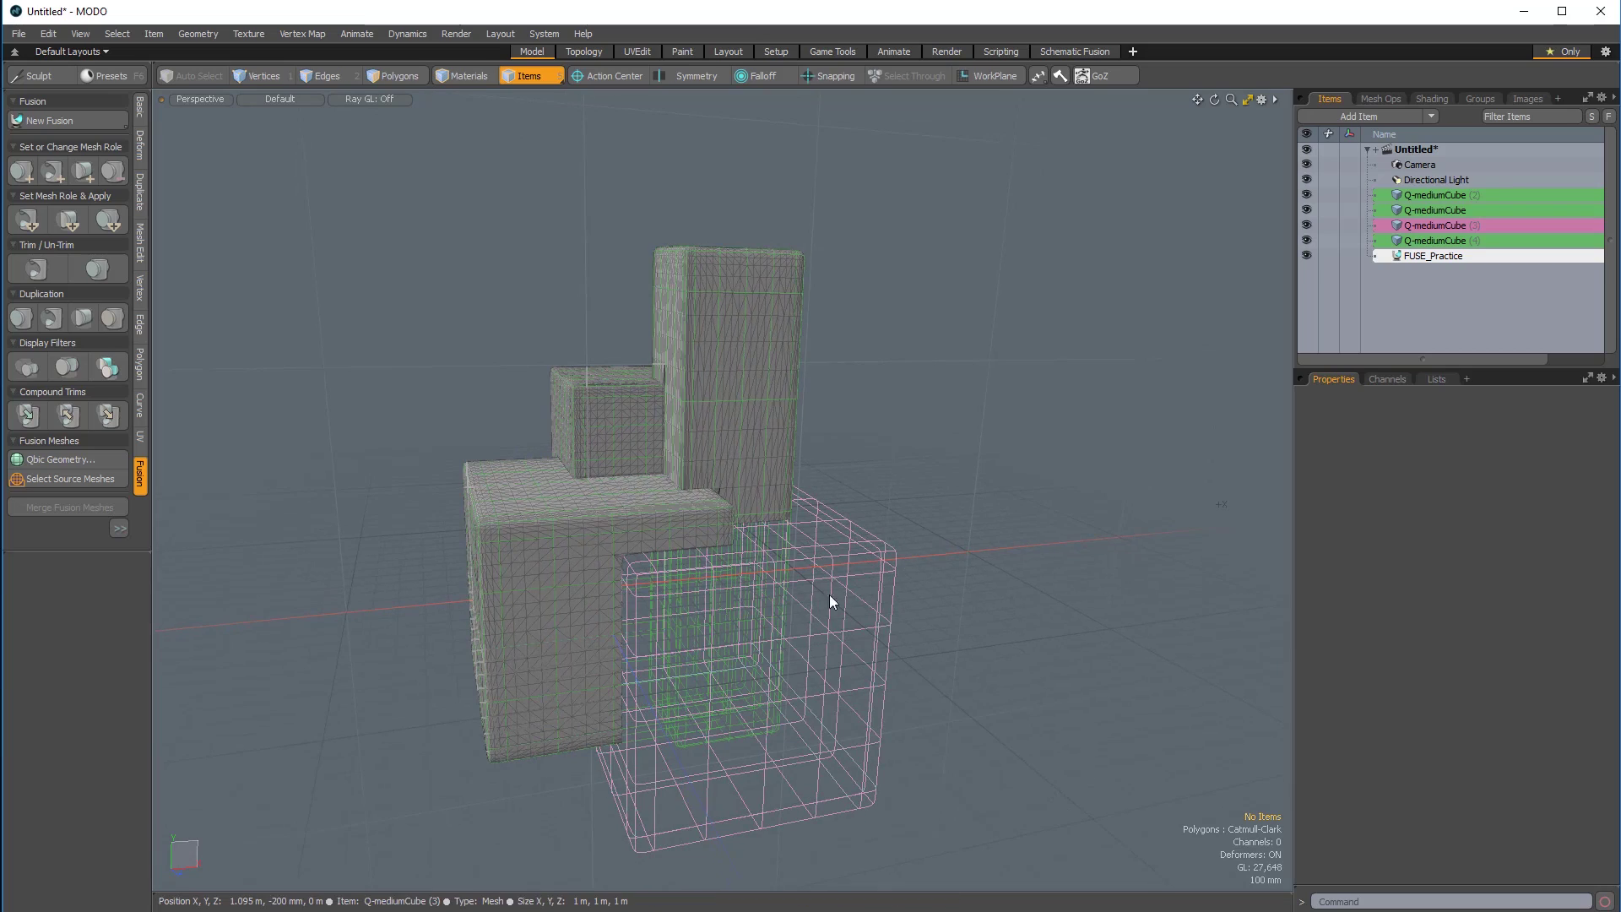
{"action": "left_click", "coordinate": [844, 580]}
{"action": "left_click_drag", "start_coordinate": [761, 448], "coordinate": [712, 583], "text": "alt"}
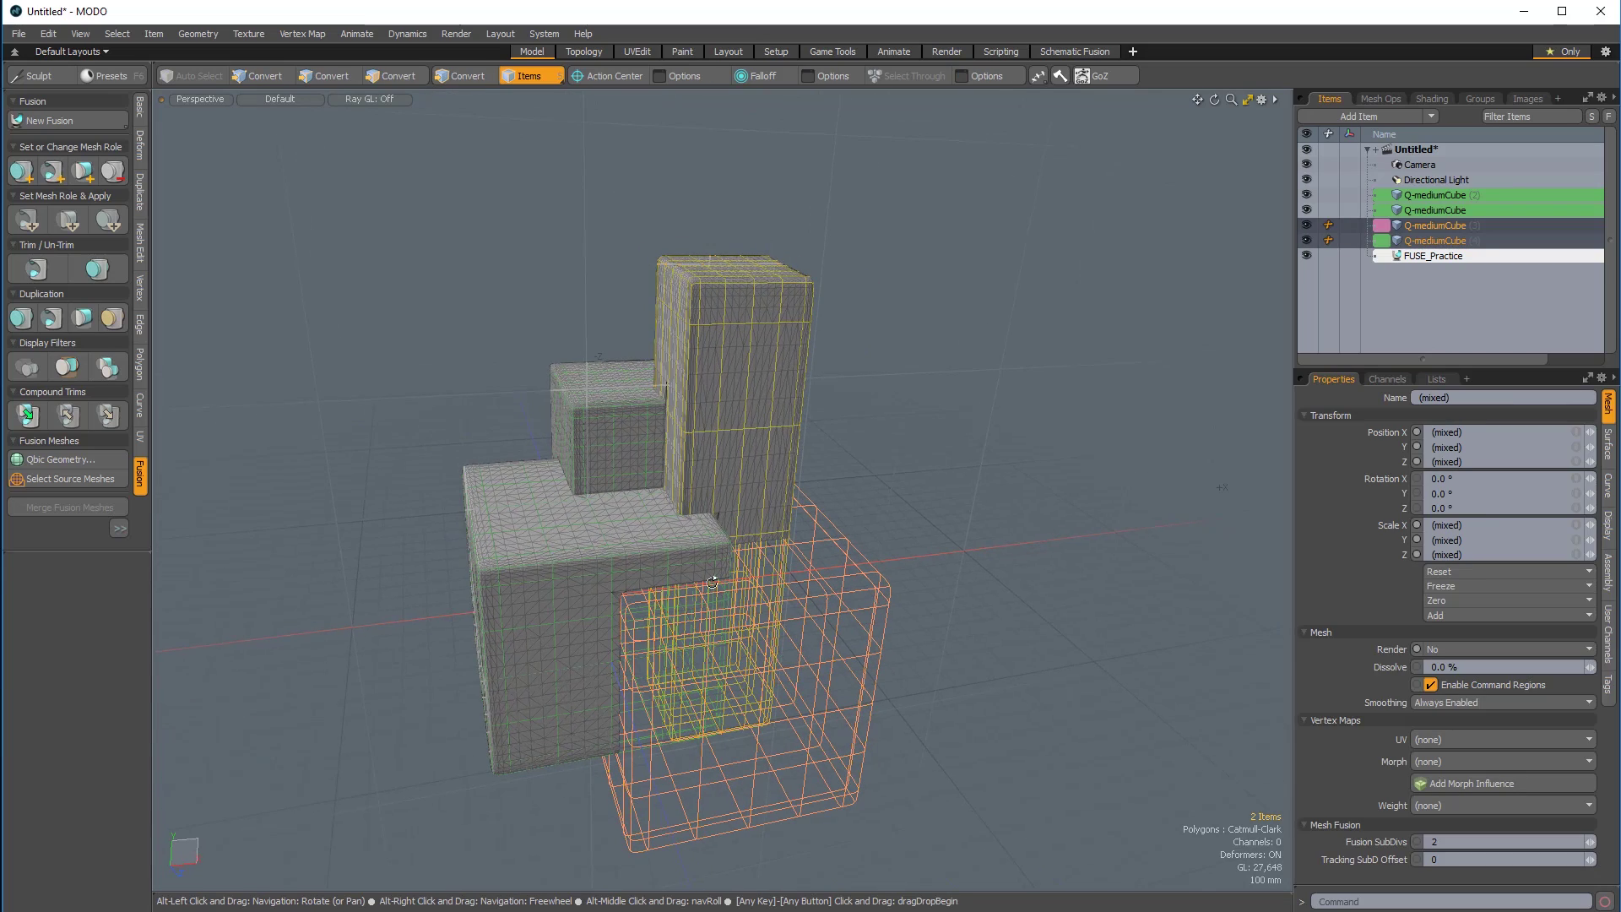
{"action": "left_click", "coordinate": [112, 180]}
{"action": "left_click", "coordinate": [444, 267]}
{"action": "left_click_drag", "start_coordinate": [1005, 557], "coordinate": [886, 456], "text": "alt"}
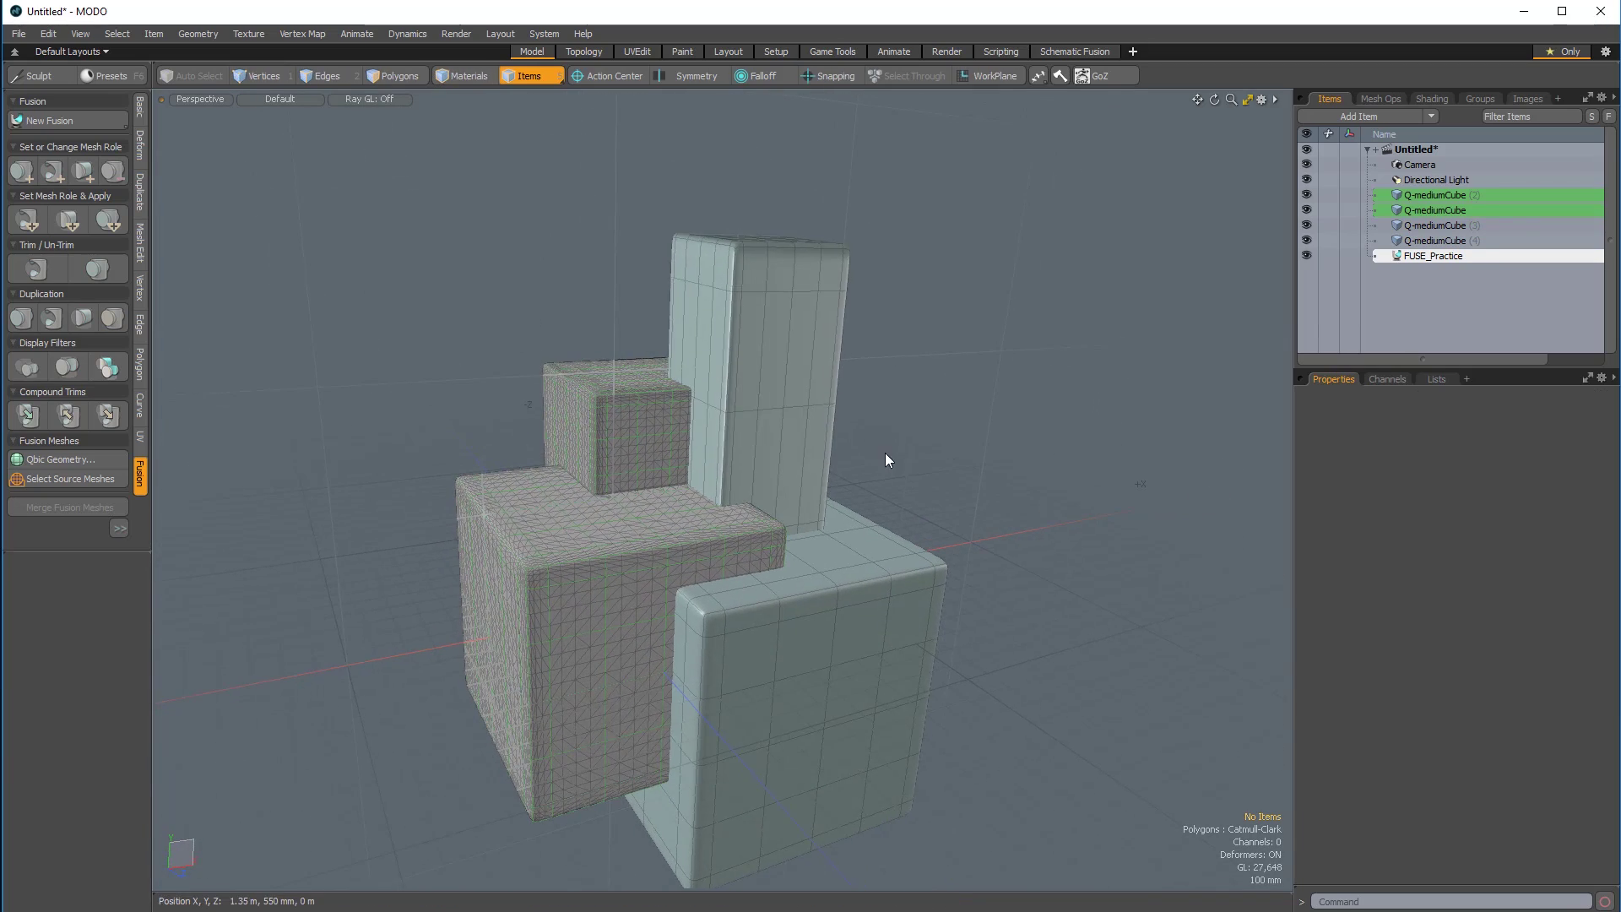
Apply the tall cube to the smaller upper primary cube as a fusion subtraction.
{"action": "left_click", "coordinate": [814, 297]}
{"action": "left_click_drag", "start_coordinate": [824, 296], "coordinate": [719, 193]}
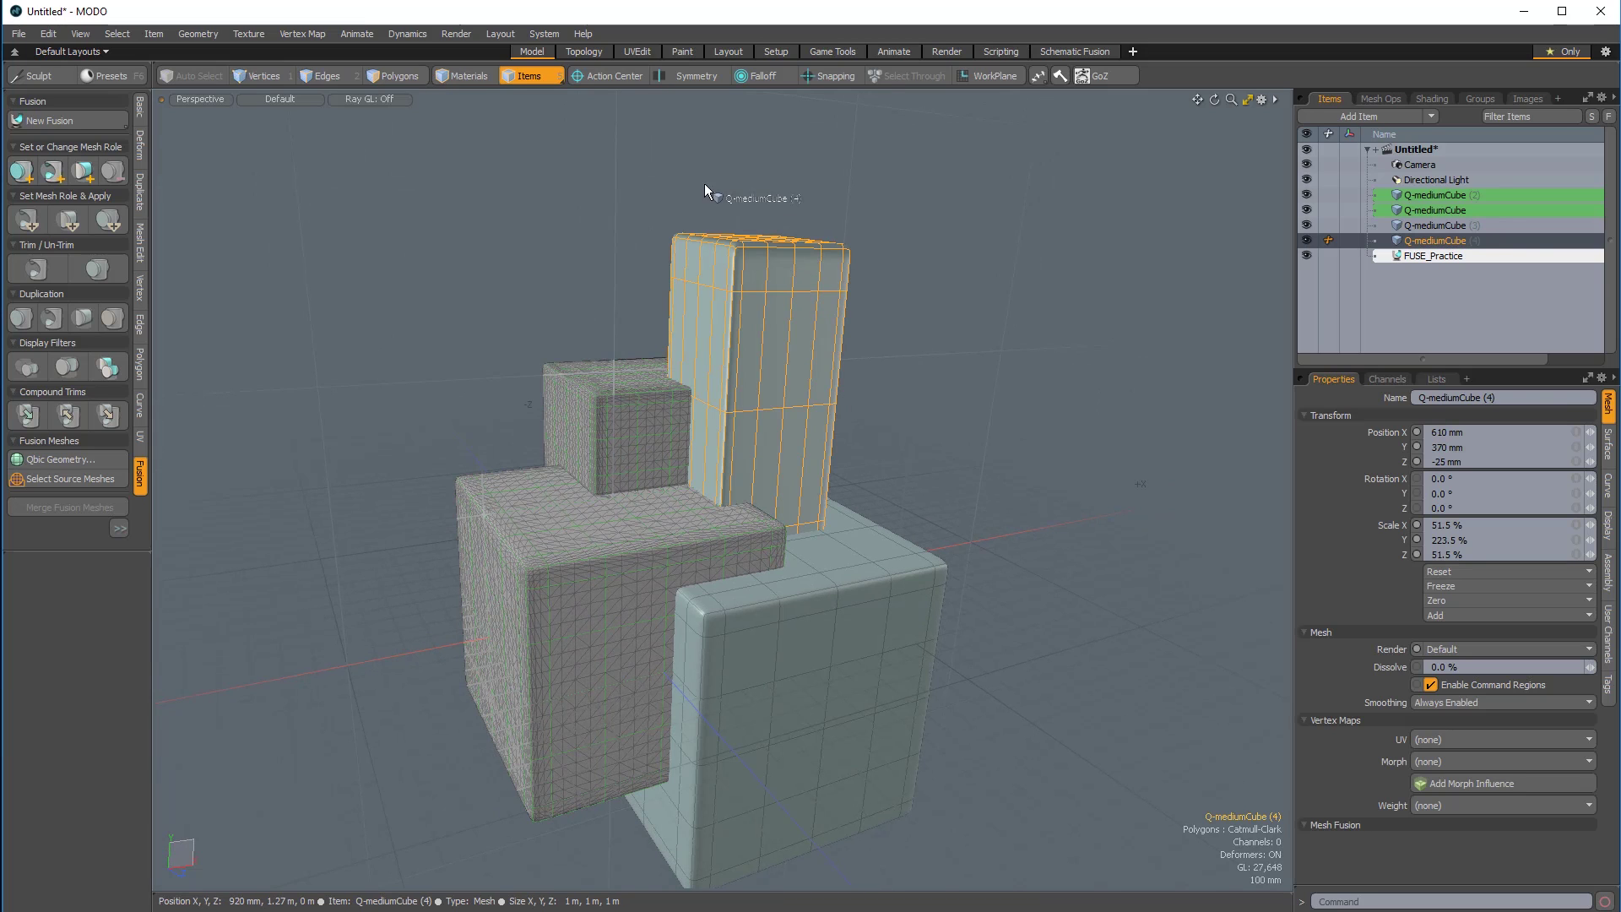
{"action": "left_click_drag", "start_coordinate": [633, 369], "coordinate": [584, 458]}
{"action": "left_click", "coordinate": [1030, 463]}
{"action": "left_click_drag", "start_coordinate": [1031, 463], "coordinate": [627, 547], "text": "alt"}
{"action": "left_click_drag", "start_coordinate": [469, 597], "coordinate": [777, 350], "text": "ctrl+alt"}
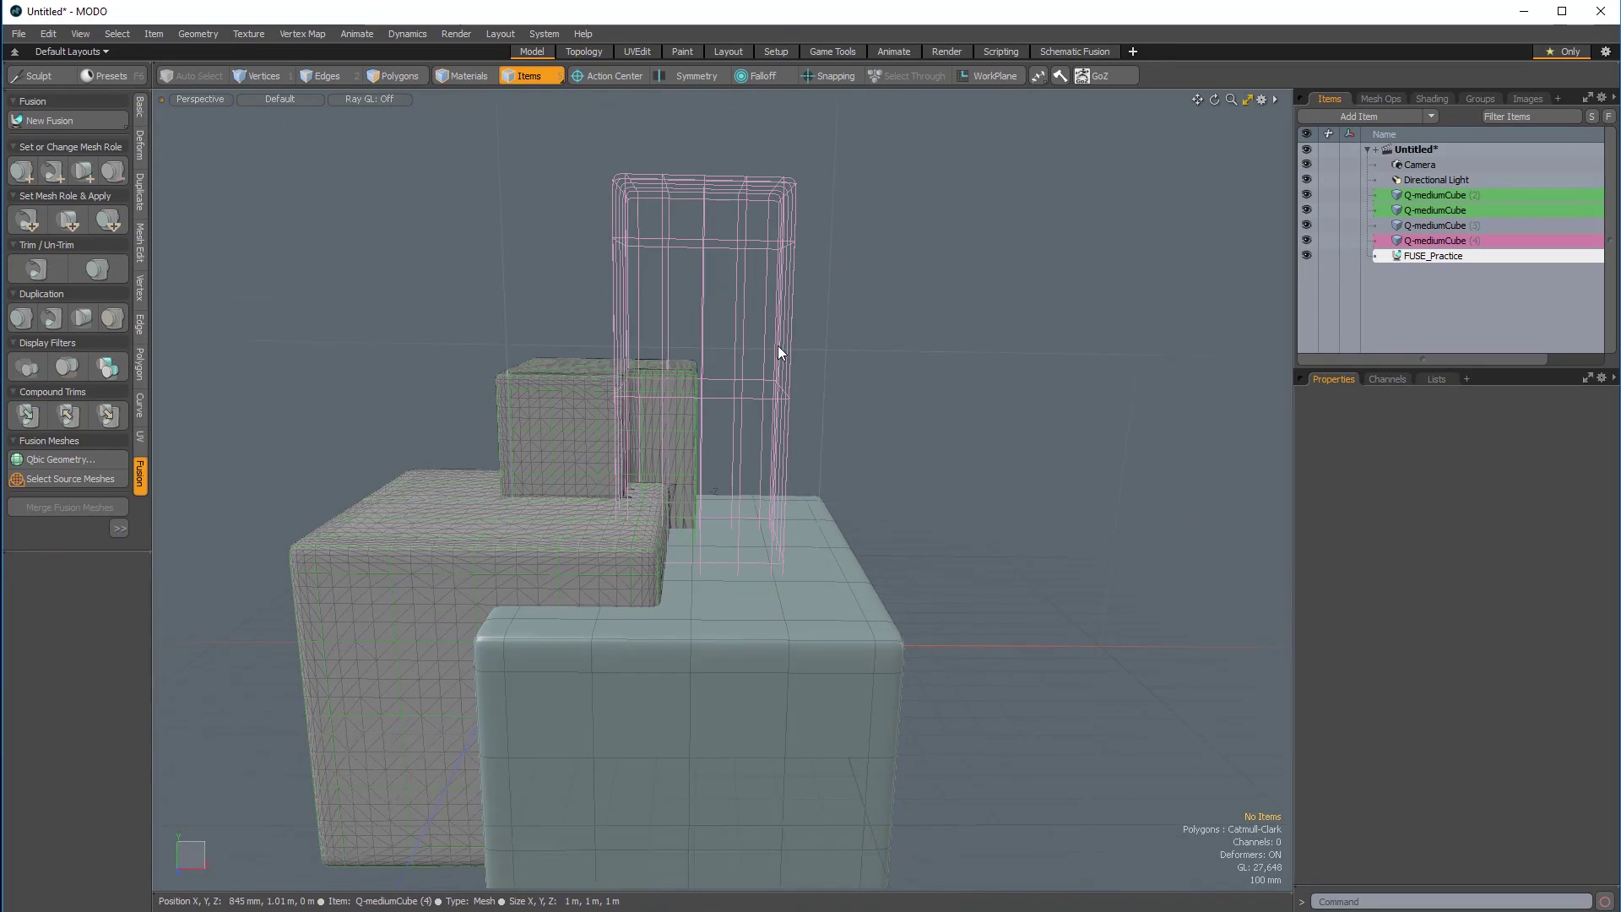
Trim the large primary cube with the tall subtractive cube and view the cut.
{"action": "left_click", "coordinate": [781, 347]}
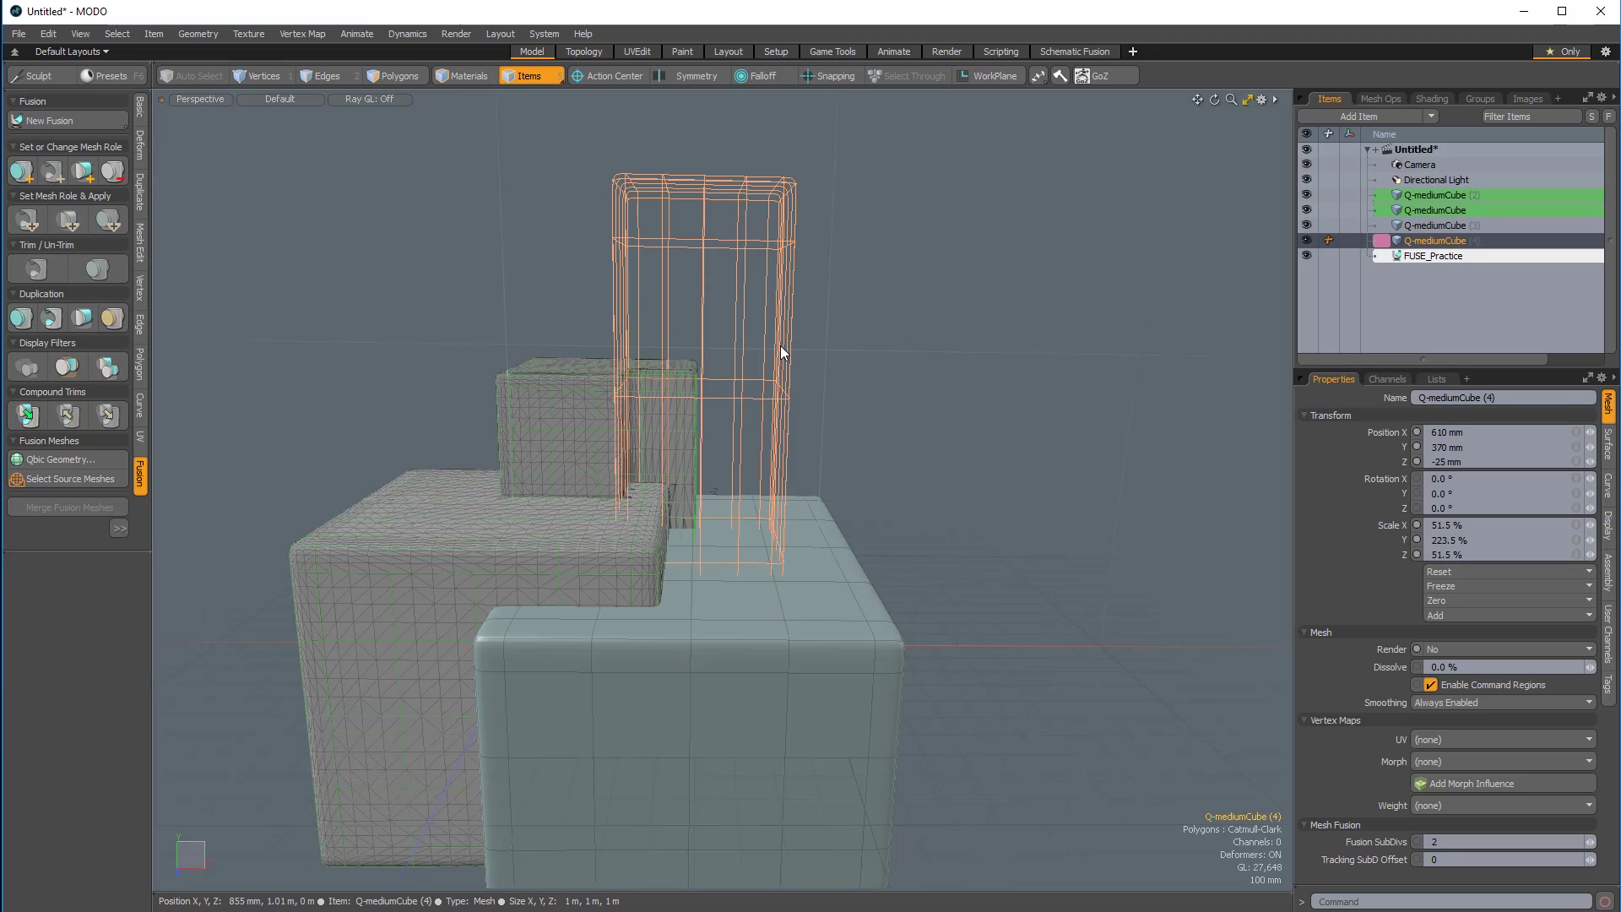
{"action": "left_click_drag", "start_coordinate": [780, 344], "coordinate": [437, 378]}
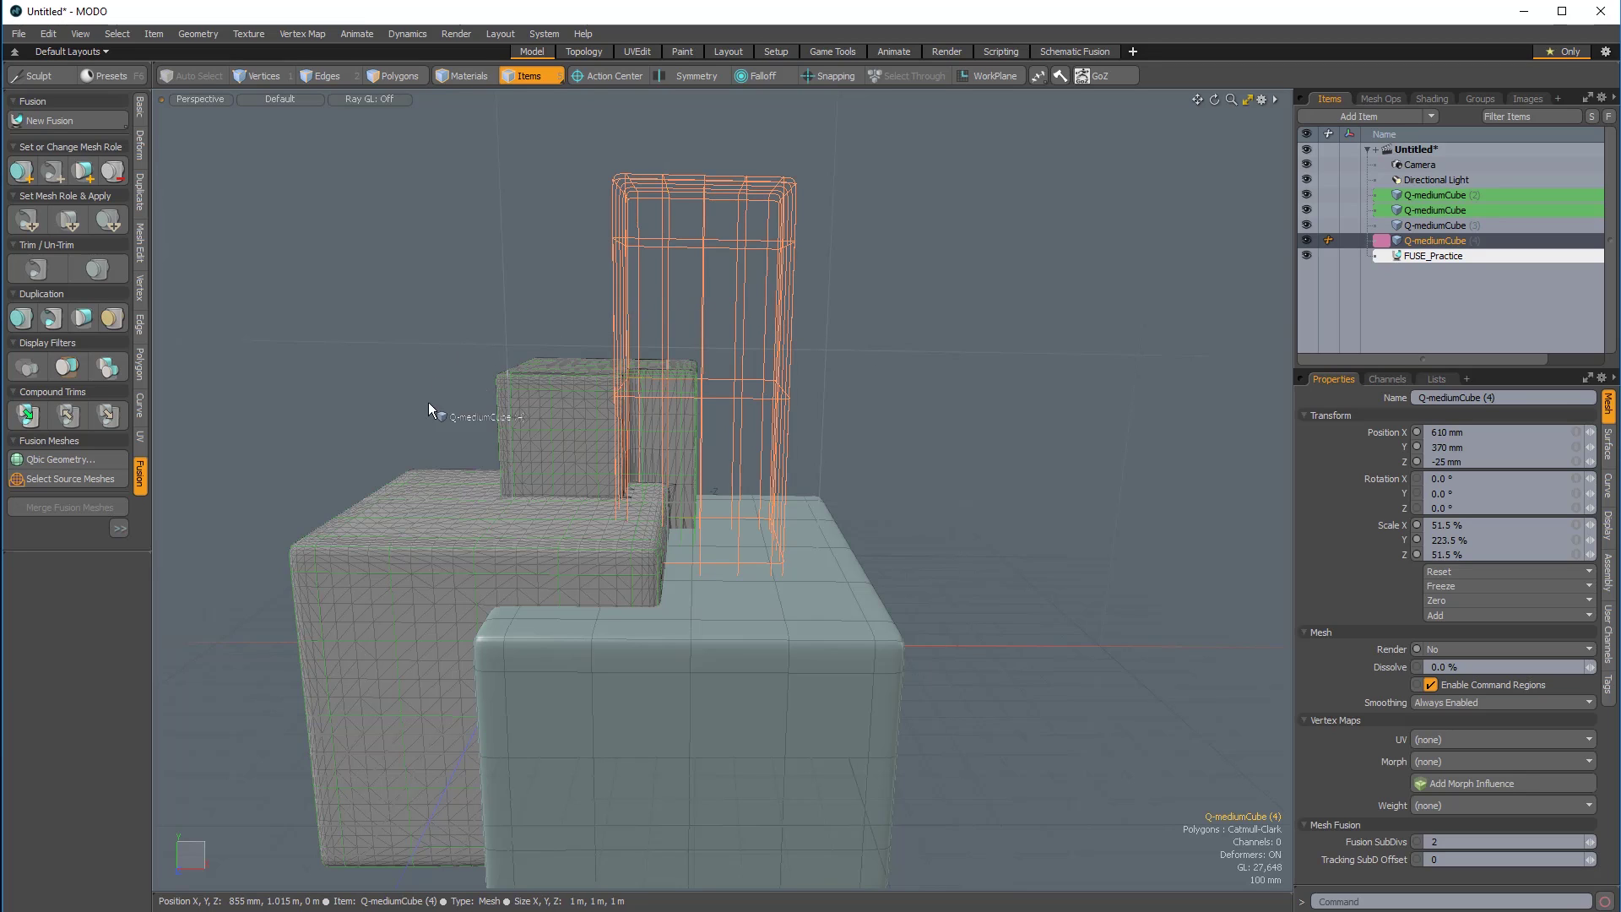
{"action": "right_click_drag", "start_coordinate": [443, 511], "coordinate": [444, 517]}
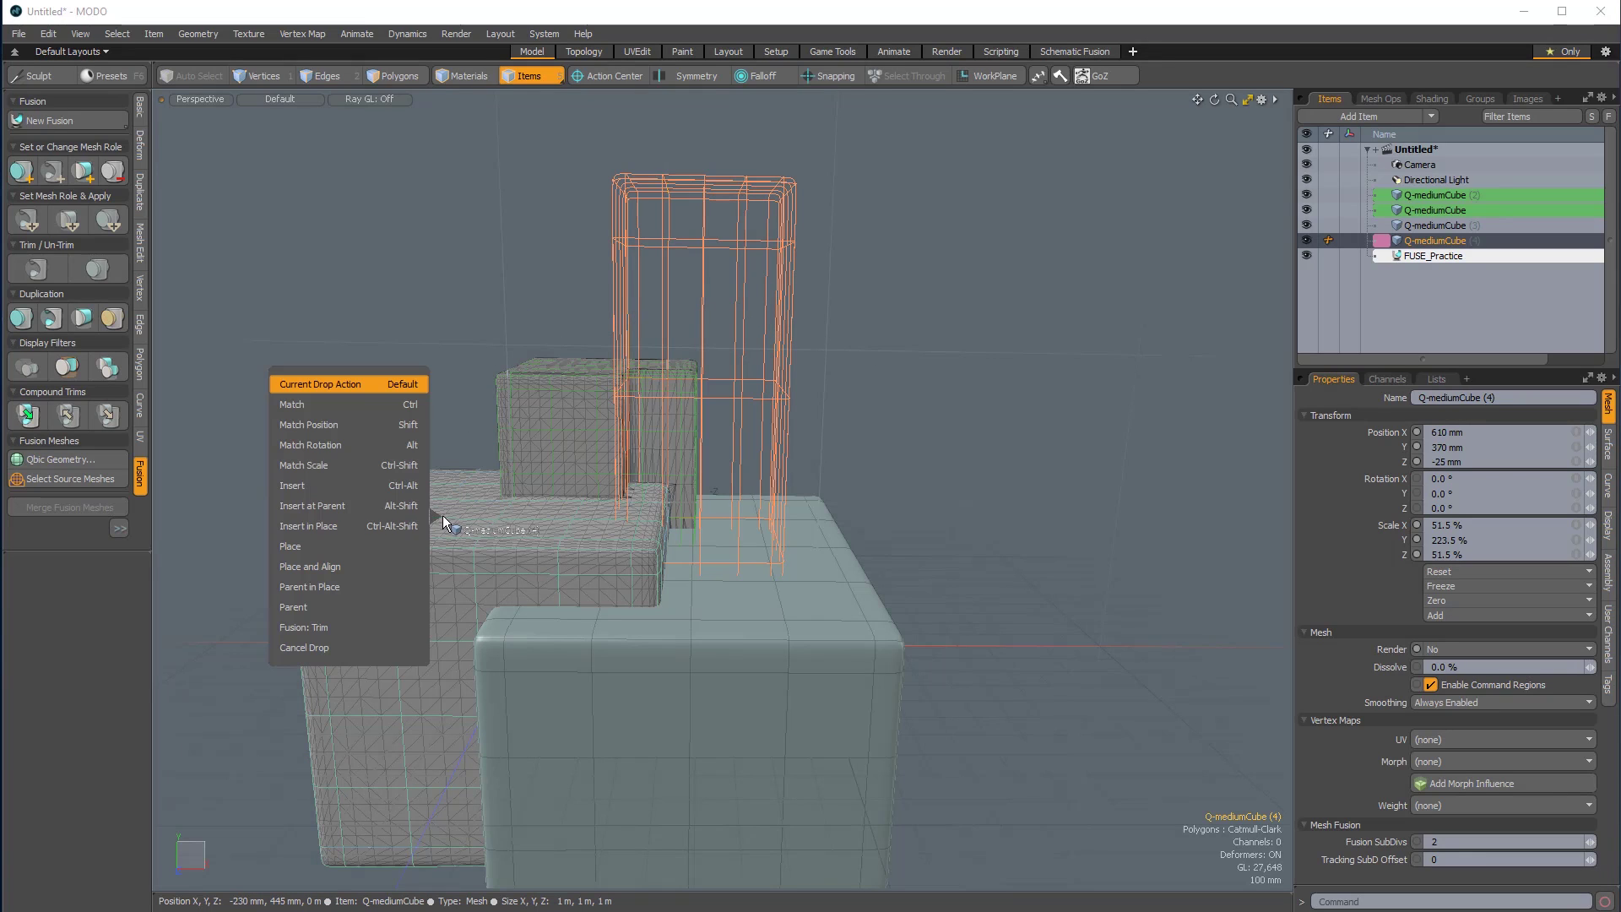
{"action": "left_click", "coordinate": [357, 627]}
{"action": "left_click_drag", "start_coordinate": [723, 580], "coordinate": [878, 557], "text": "alt"}
{"action": "left_click_drag", "start_coordinate": [878, 557], "coordinate": [831, 507], "text": "alt"}
{"action": "left_click", "coordinate": [989, 480]}
{"action": "mouse_move", "coordinate": [831, 507]}
{"action": "left_mouse_down", "text": "alt"}
{"action": "mouse_move", "coordinate": [729, 553]}
{"action": "mouse_move", "coordinate": [798, 520]}
{"action": "mouse_move", "coordinate": [717, 586]}
{"action": "mouse_move", "coordinate": [843, 442]}
{"action": "mouse_move", "coordinate": [567, 547]}
{"action": "mouse_move", "coordinate": [797, 506]}
{"action": "mouse_move", "coordinate": [835, 521]}
{"action": "left_mouse_up", "text": "alt"}
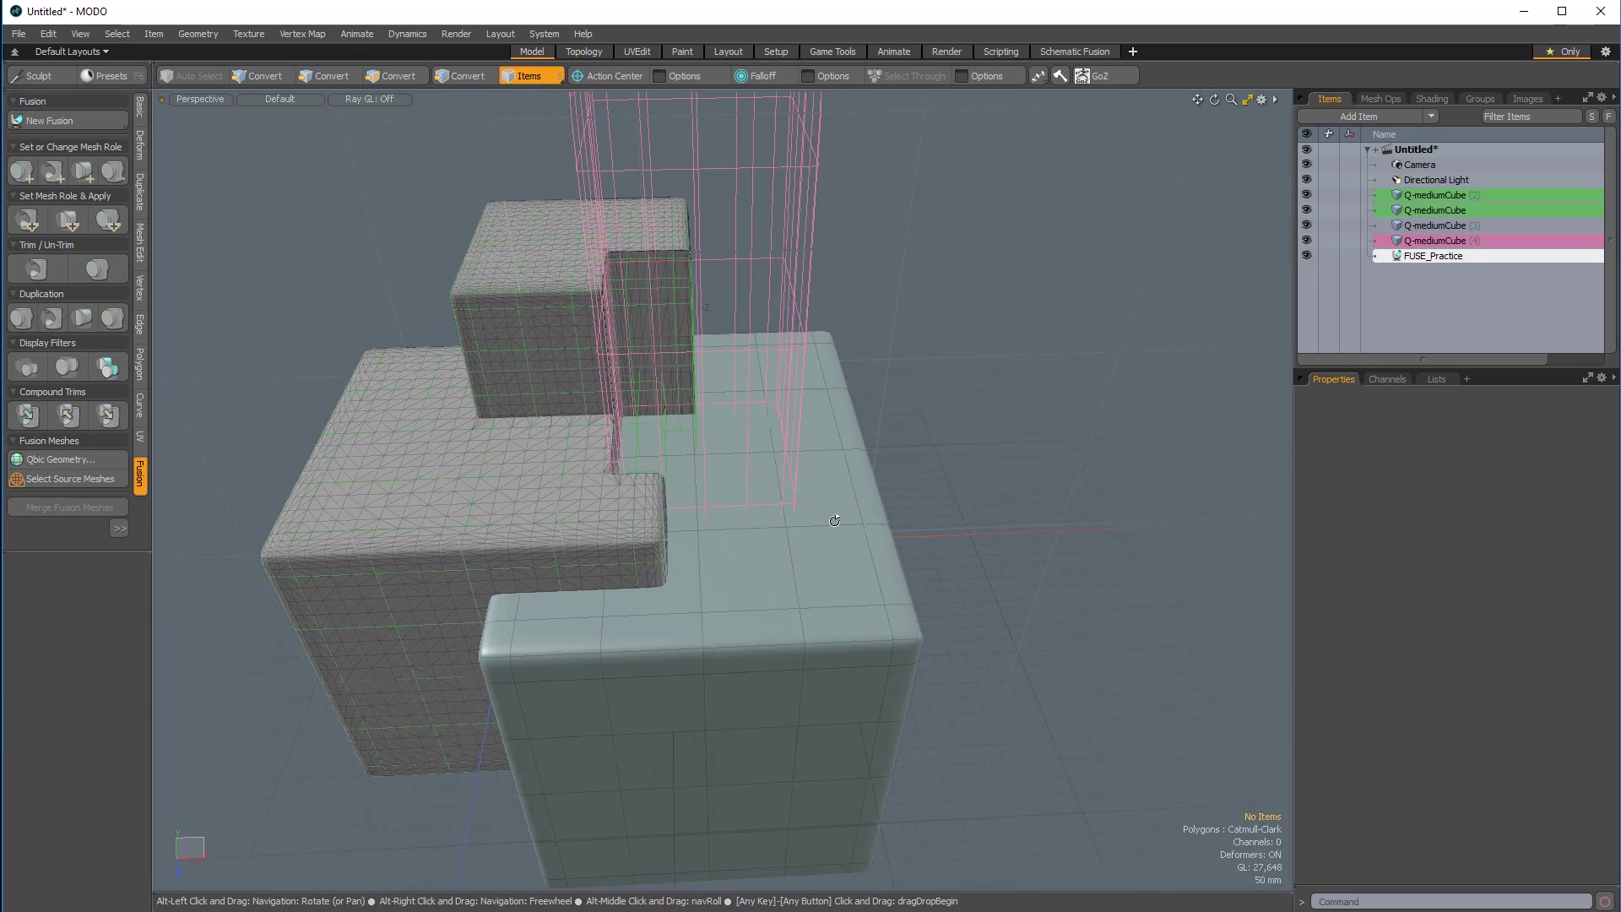
Apply the wide lower cube without a role to the large primary cube as a fusion intersection.
{"action": "left_click", "coordinate": [842, 588]}
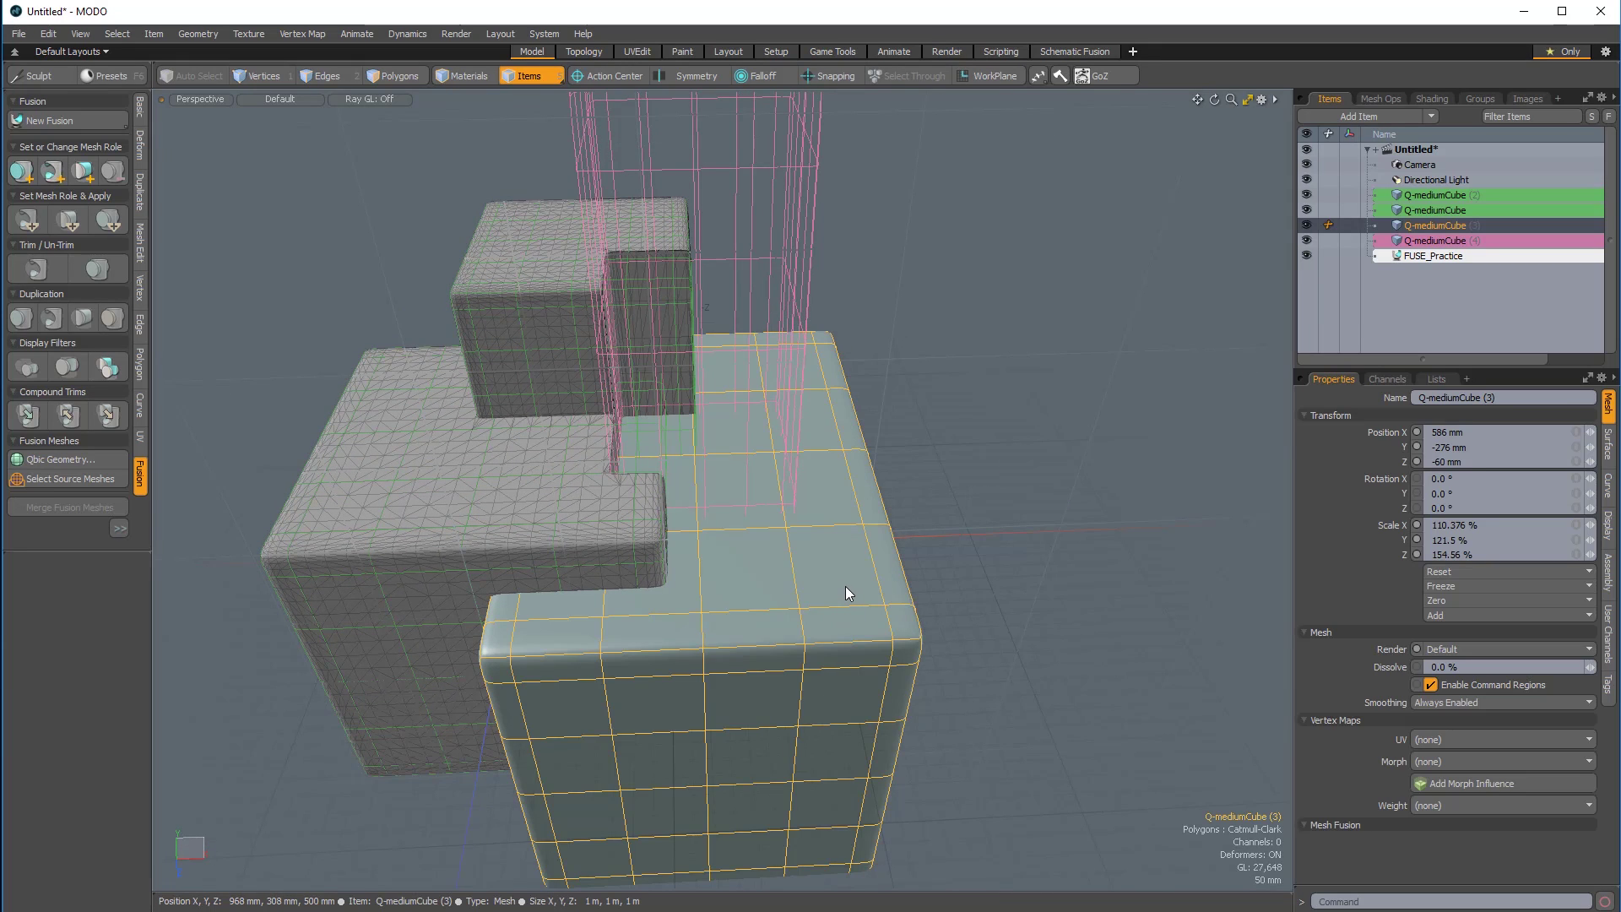
{"action": "right_click_drag", "start_coordinate": [463, 478], "coordinate": [465, 483]}
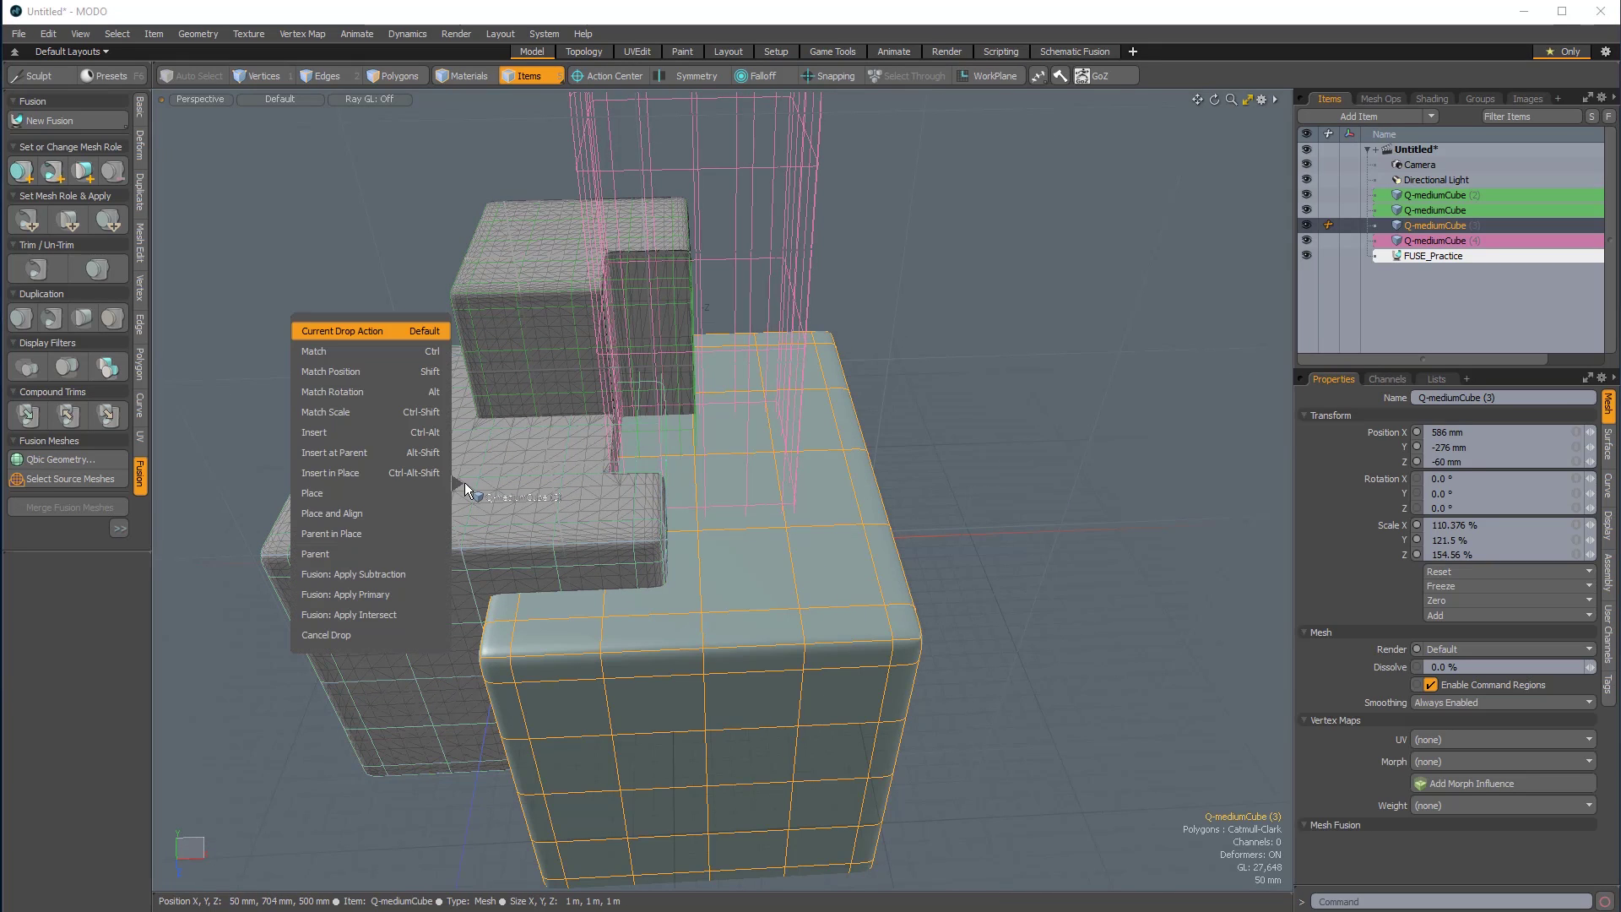
{"action": "left_click", "coordinate": [382, 613]}
{"action": "left_click_drag", "start_coordinate": [462, 543], "coordinate": [818, 514], "text": "alt"}
Trim the smaller upper primary cube with the wide intersecting cube.
{"action": "left_click", "coordinate": [797, 417]}
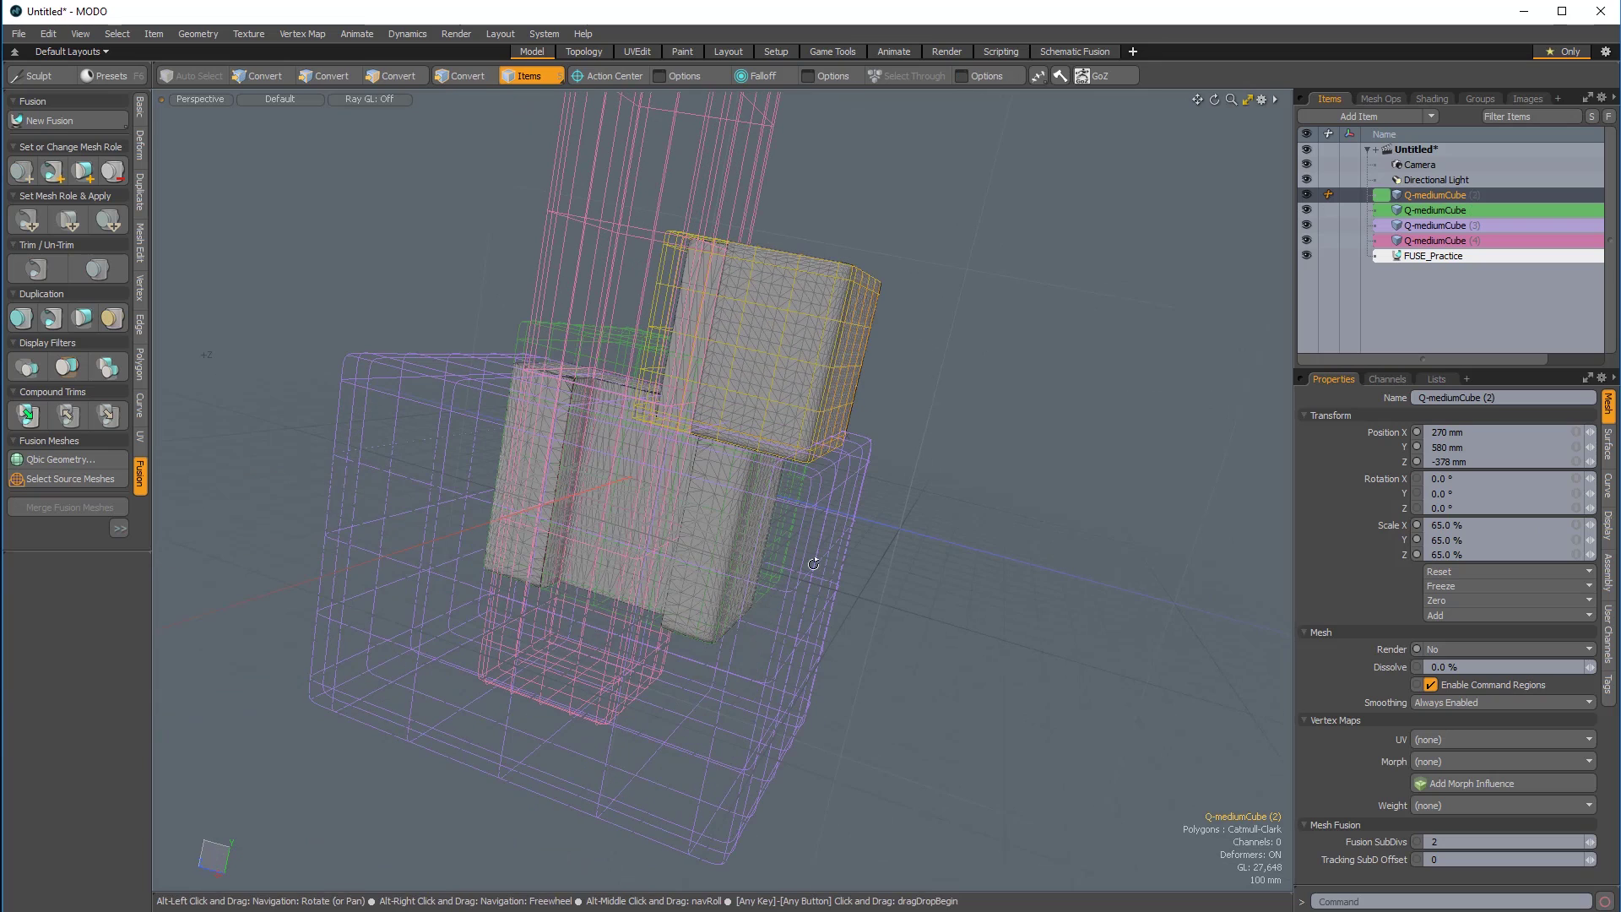
{"action": "left_click", "coordinate": [713, 735]}
{"action": "left_click_drag", "start_coordinate": [864, 334], "coordinate": [811, 314]}
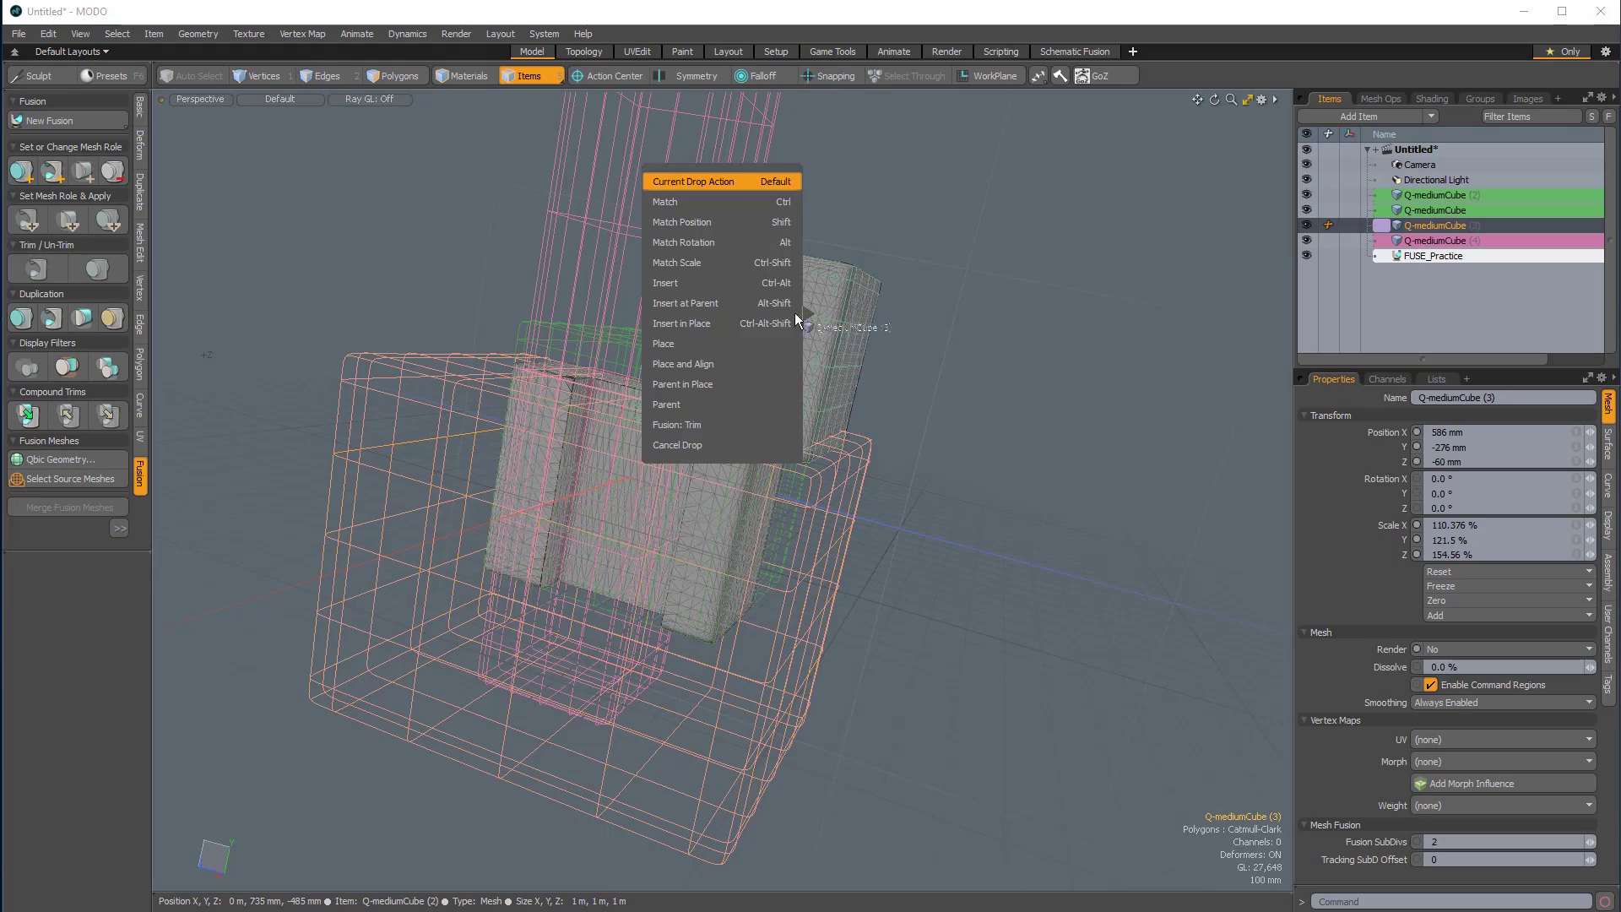
{"action": "left_click", "coordinate": [707, 423]}
{"action": "left_click", "coordinate": [919, 381]}
{"action": "left_click_drag", "start_coordinate": [920, 382], "coordinate": [831, 529], "text": "alt"}
Move the wide intersecting cube up so it overlaps both primary cubes, and deselect it.
{"action": "left_click", "coordinate": [829, 478]}
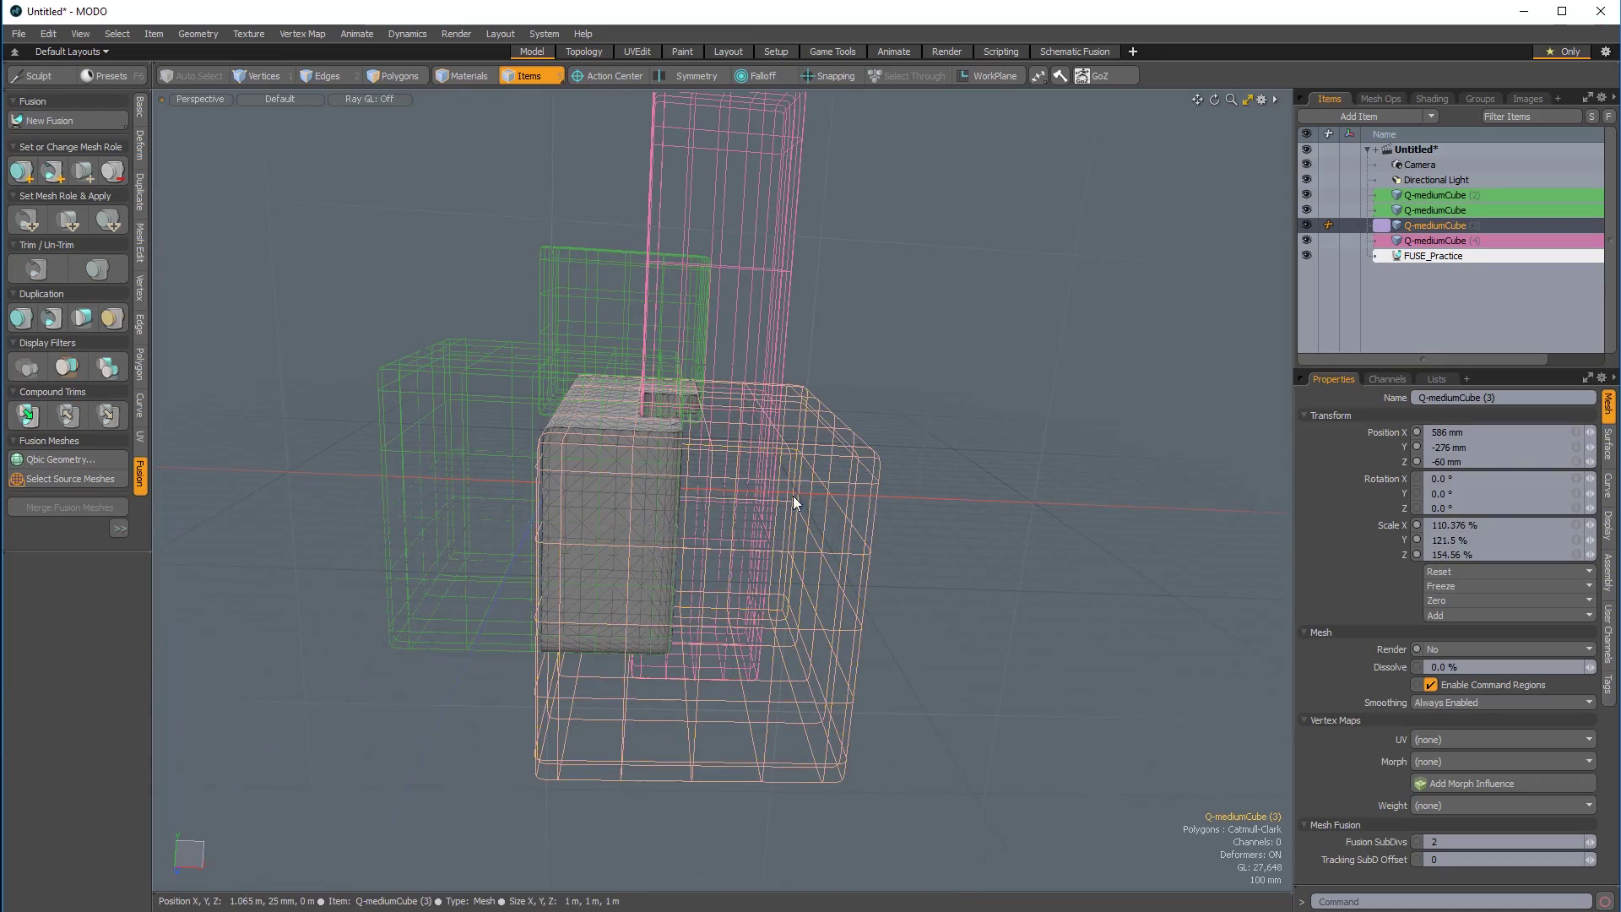
{"action": "left_click_drag", "start_coordinate": [783, 641], "coordinate": [957, 503], "text": "alt"}
{"action": "left_click", "coordinate": [883, 408]}
{"action": "left_click_drag", "start_coordinate": [901, 591], "coordinate": [651, 524], "text": "alt"}
{"action": "left_click", "coordinate": [929, 480]}
{"action": "key", "text": "w"}
{"action": "left_click_drag", "start_coordinate": [857, 488], "coordinate": [482, 482], "text": "alt"}
{"action": "key", "text": "q"}
{"action": "left_click_drag", "start_coordinate": [984, 470], "coordinate": [757, 525], "text": "alt"}
{"action": "left_click", "coordinate": [1047, 549]}
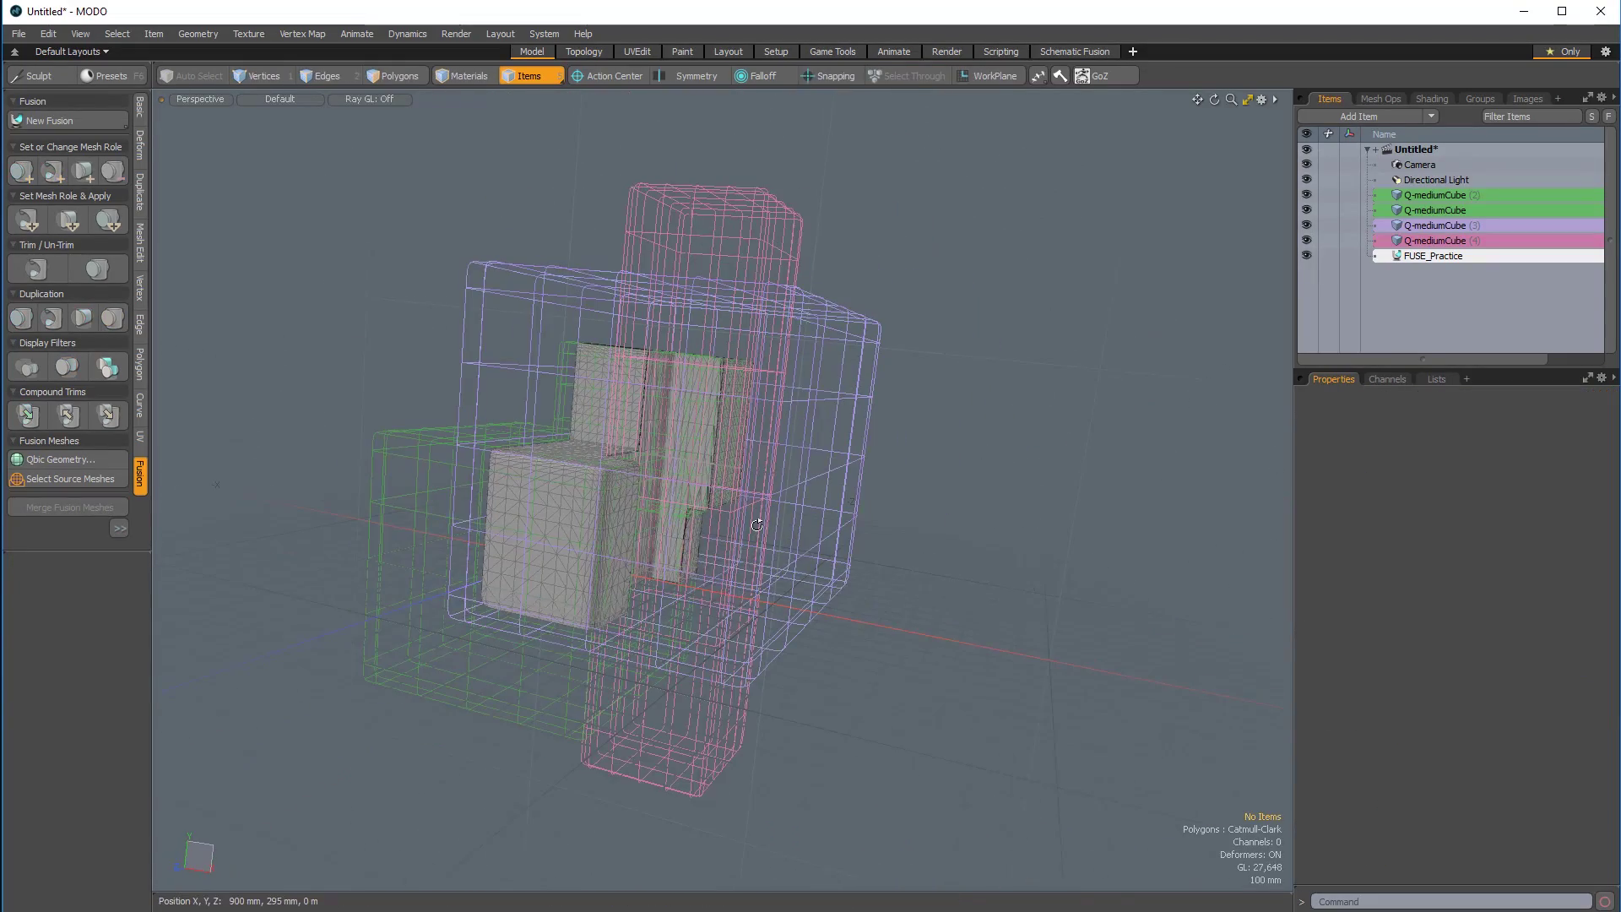
Toggle the fusion's source meshes off and examine the remaining fused shape from several angles.
{"action": "key", "text": "ctrl+alt+space"}
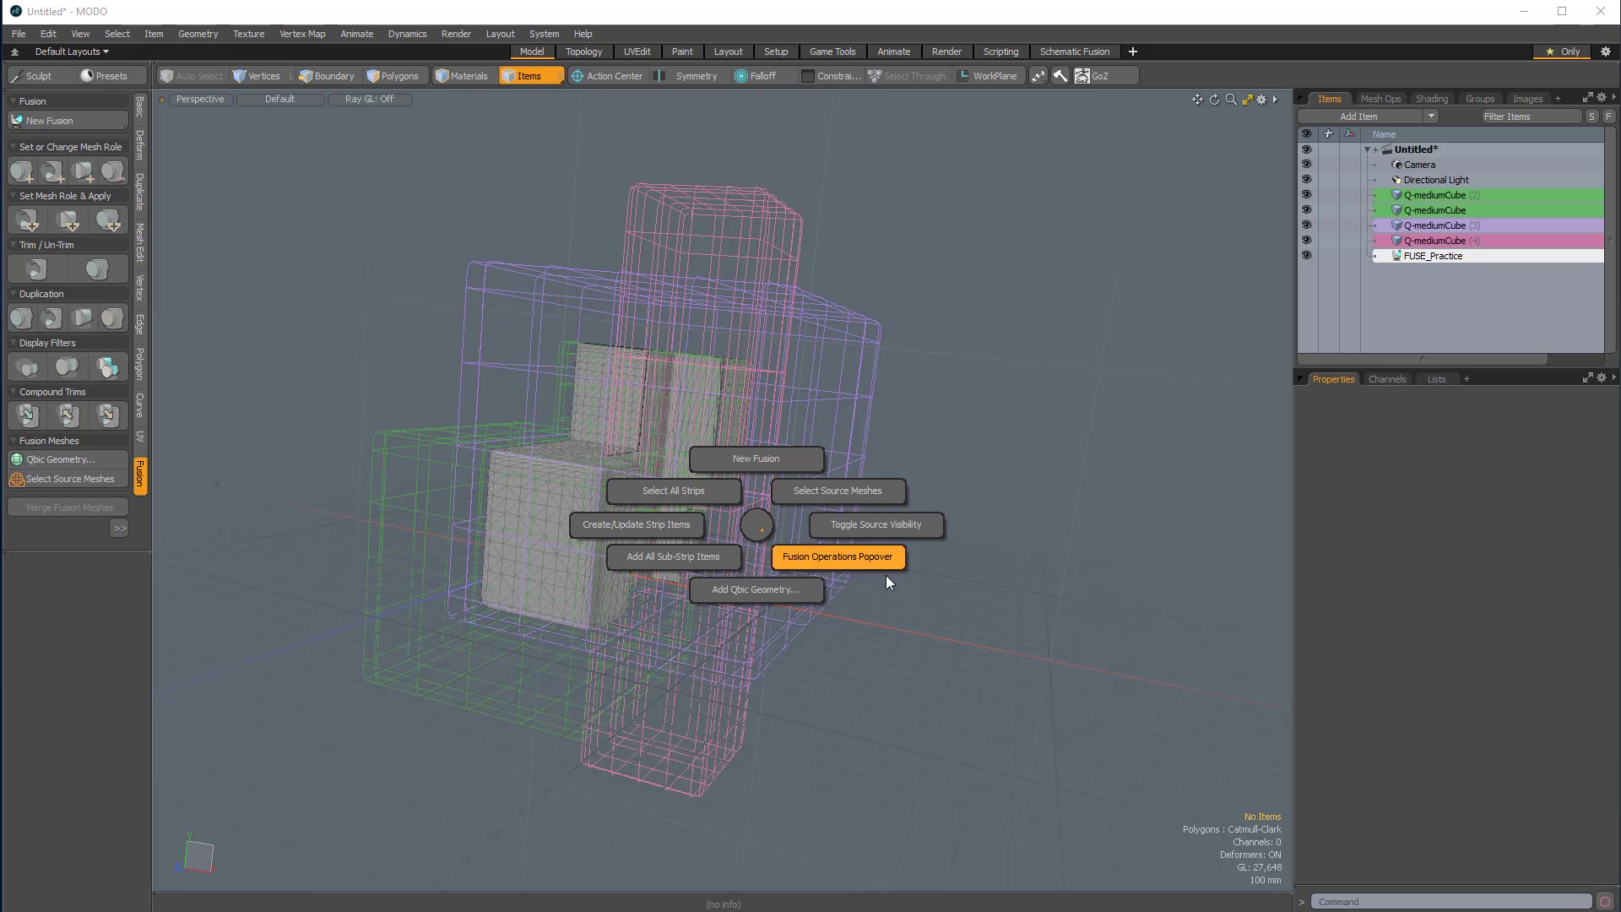
{"action": "left_click", "coordinate": [863, 517]}
{"action": "left_click_drag", "start_coordinate": [861, 463], "coordinate": [827, 545], "text": "alt"}
{"action": "left_click_drag", "start_coordinate": [703, 404], "coordinate": [840, 458], "text": "alt"}
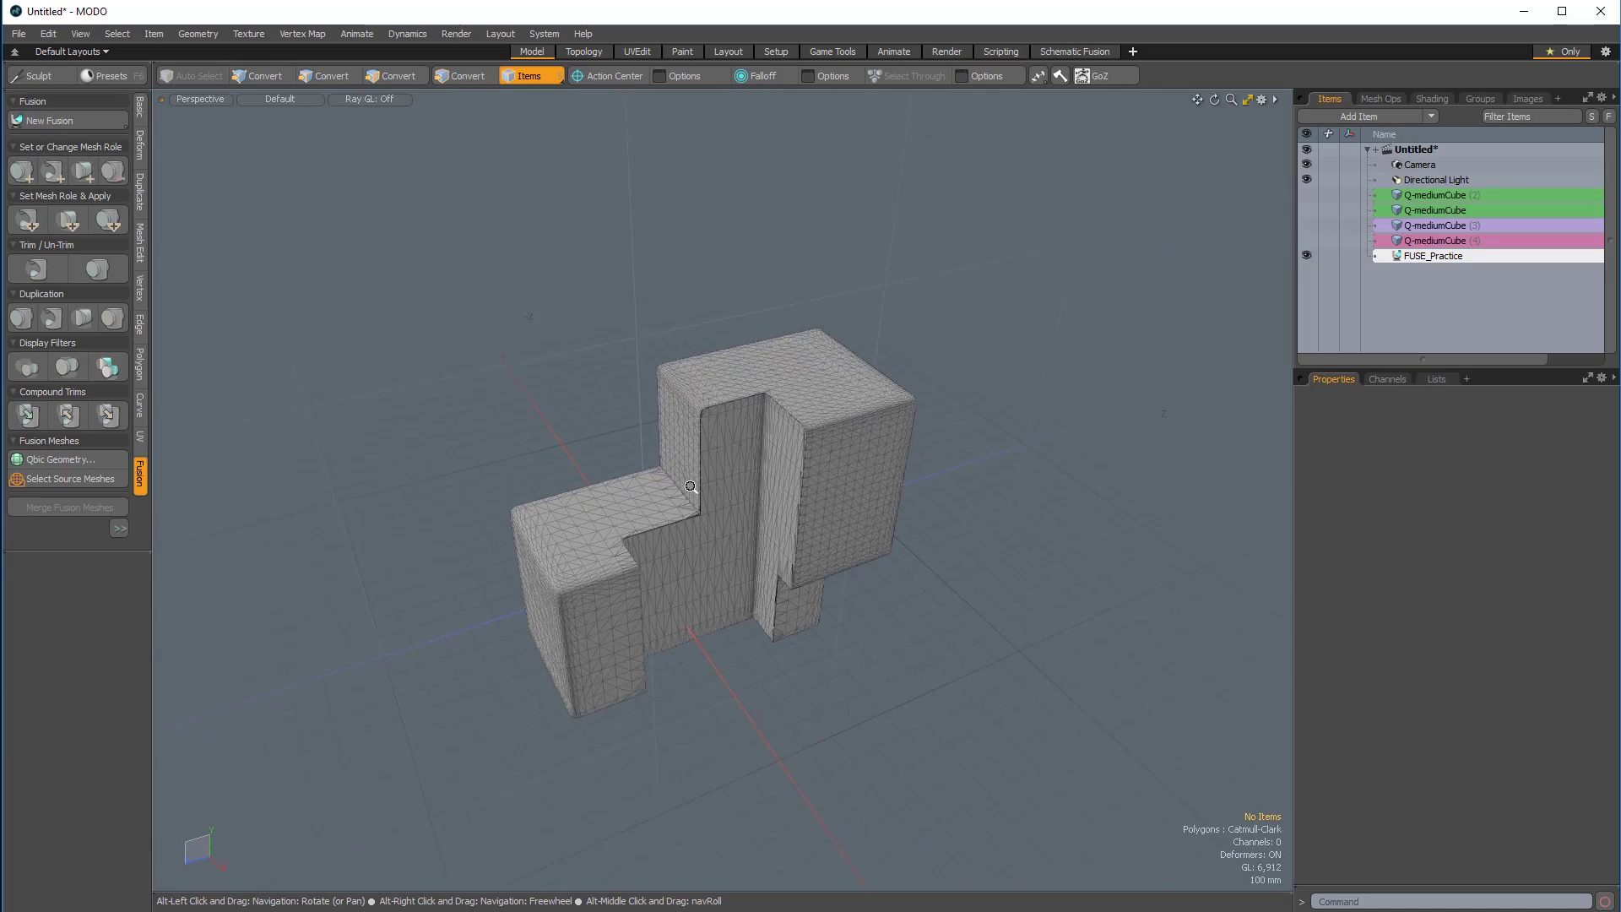
{"action": "scroll", "coordinate": [698, 482], "scroll_direction": "up", "scroll_amount": 5}
{"action": "scroll", "coordinate": [825, 616], "scroll_direction": "down", "scroll_amount": 4}
{"action": "scroll", "coordinate": [738, 586], "scroll_direction": "up", "scroll_amount": 2}
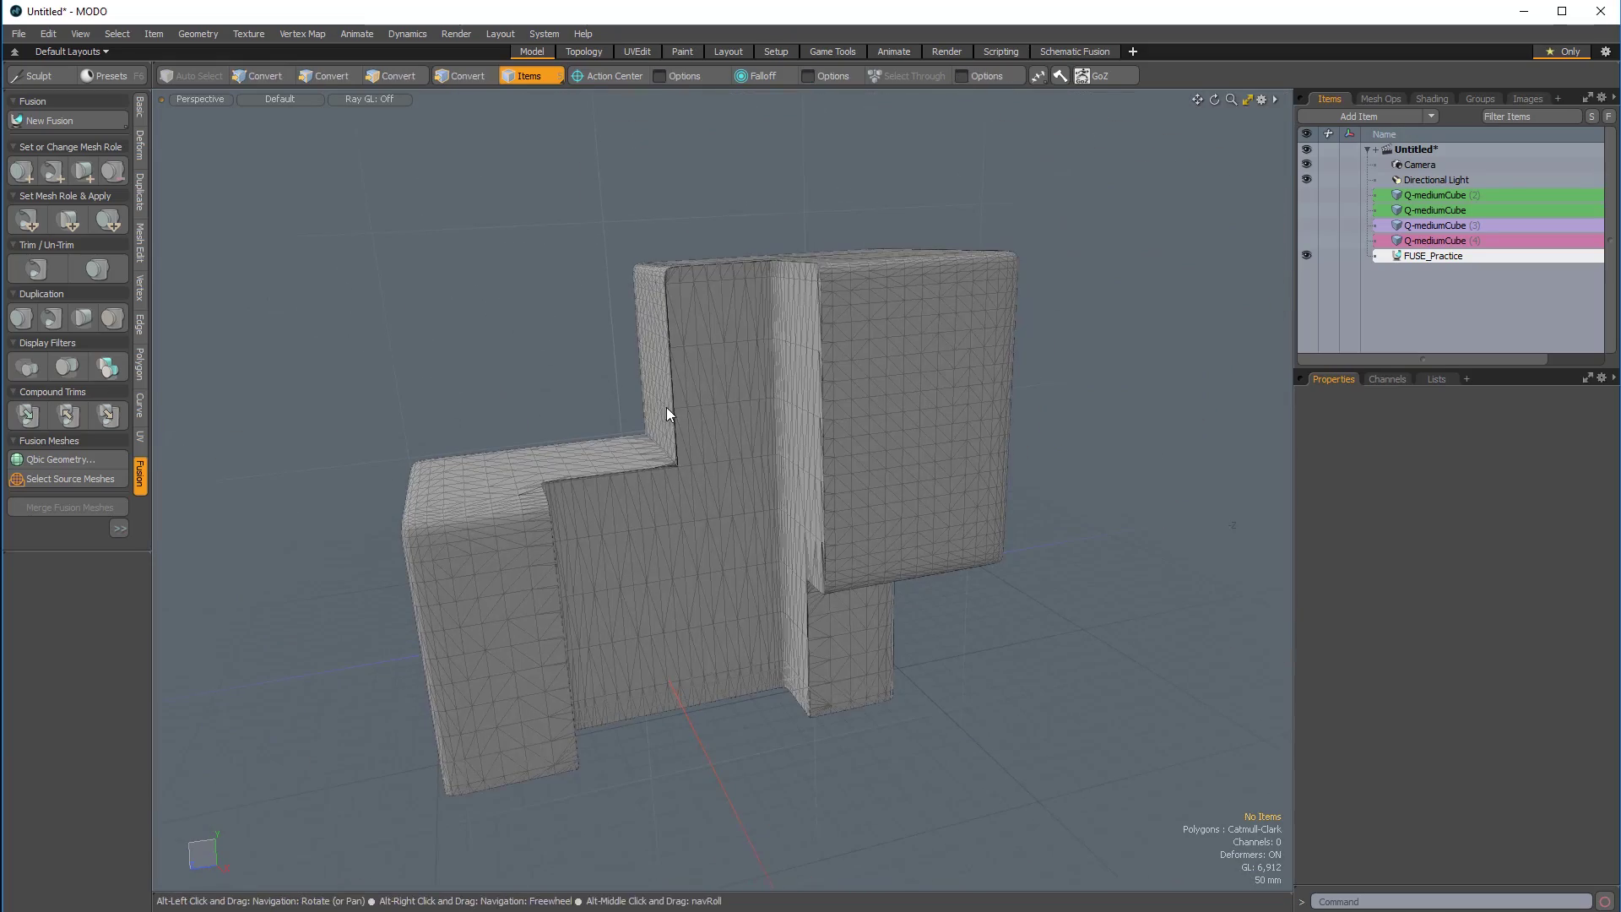